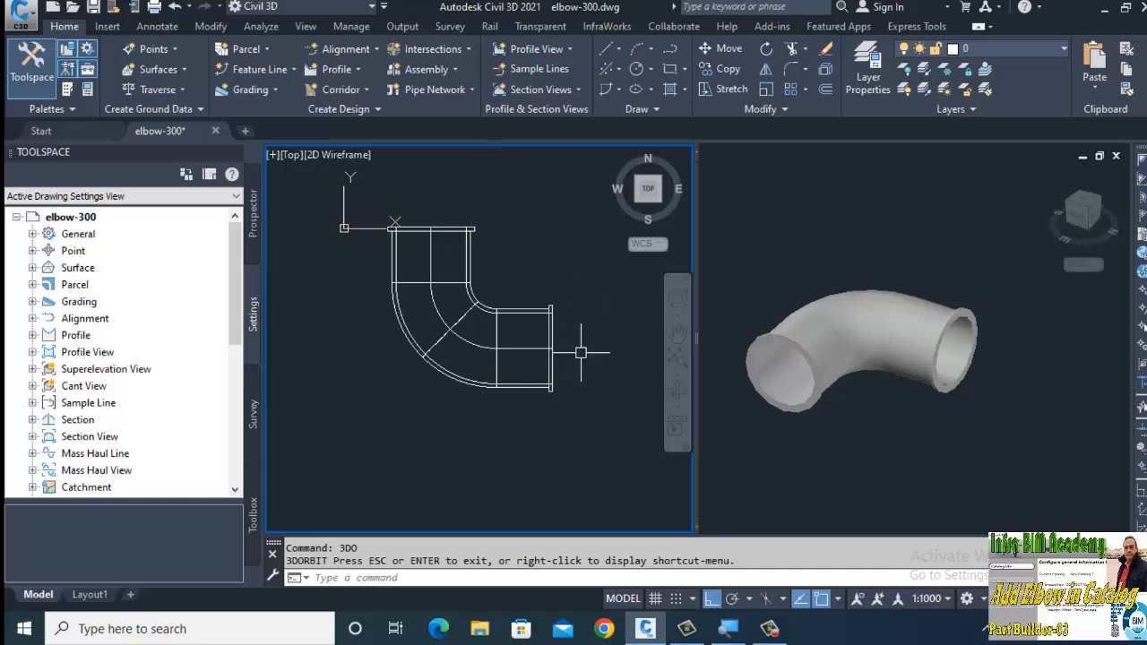
Erase the overlapping copy of the elbow solid.
{"action": "scroll", "coordinate": [568, 356], "scroll_direction": "up", "scroll_amount": 2}
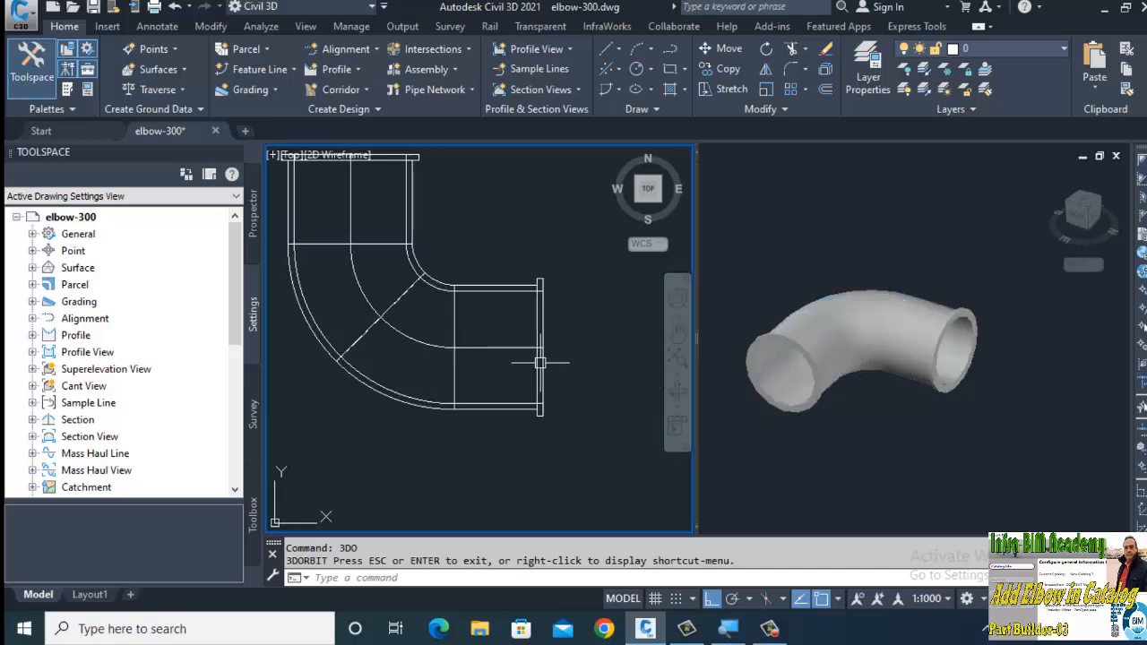
{"action": "left_click", "coordinate": [541, 355]}
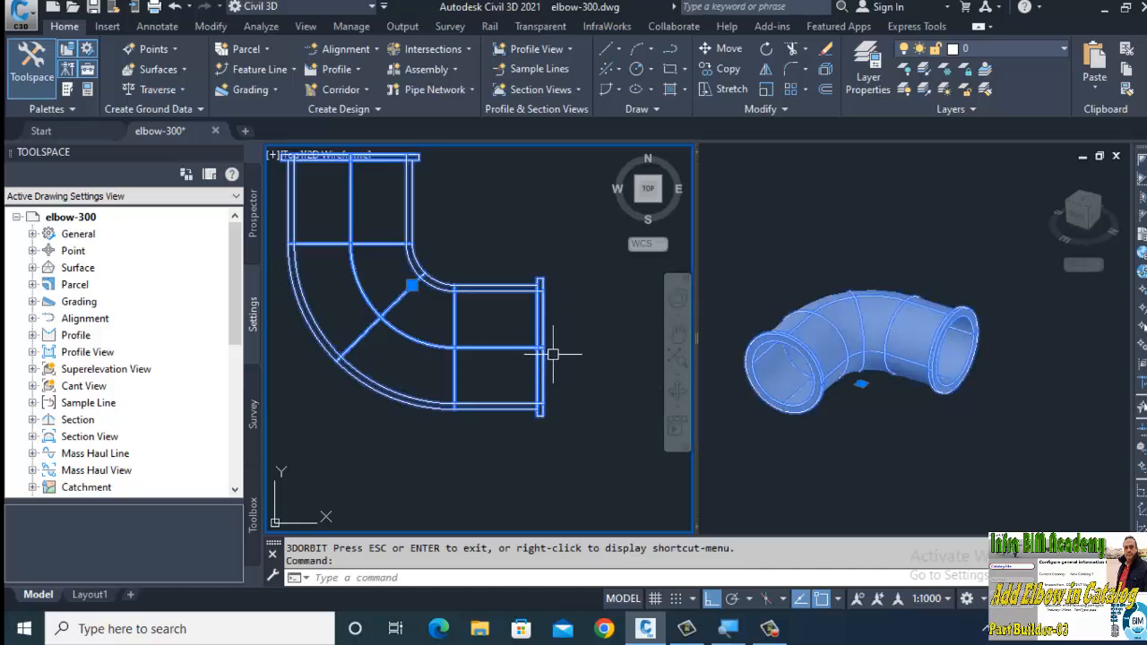
{"action": "left_click", "coordinate": [766, 421]}
{"action": "left_click", "coordinate": [548, 347]}
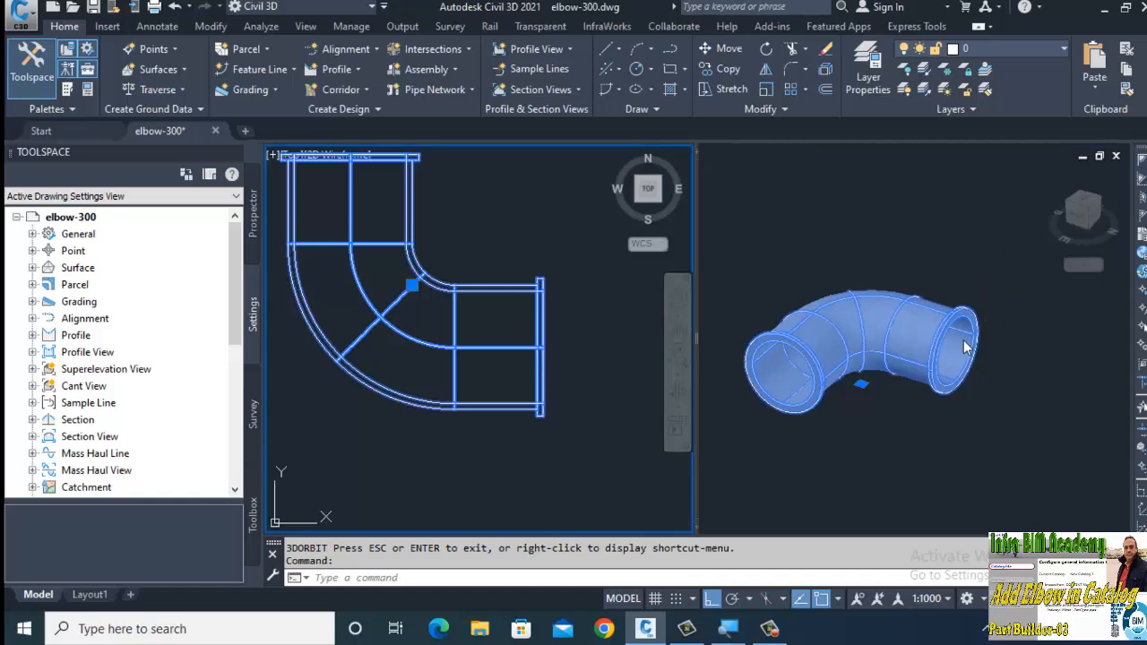
{"action": "type", "text": "e"}
{"action": "key", "text": "Return"}
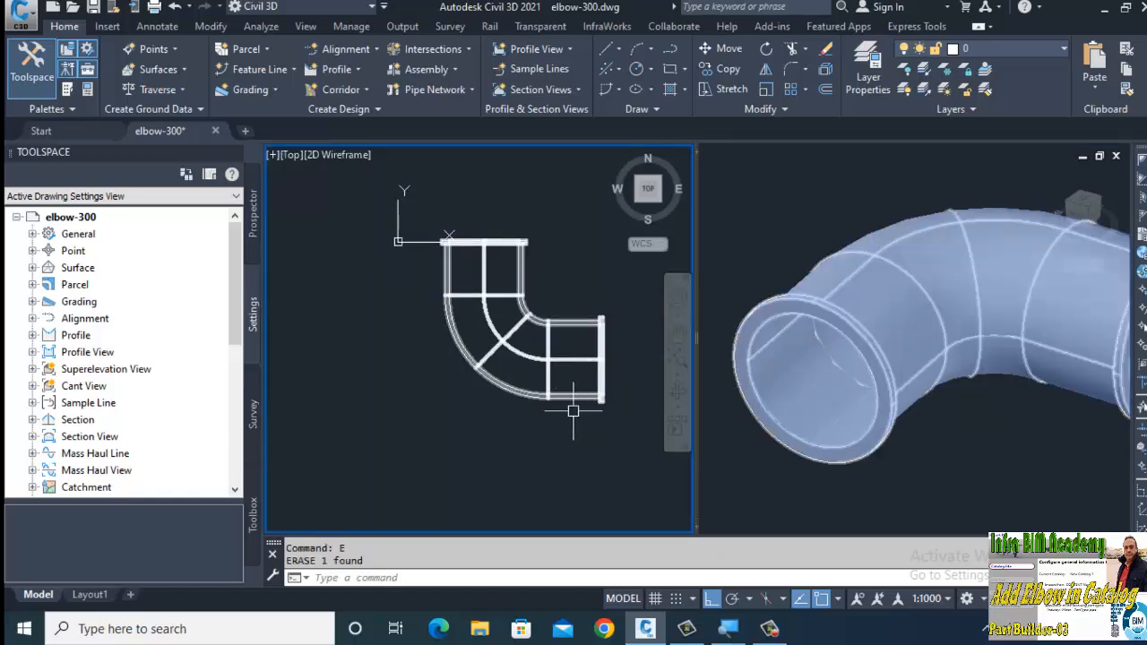
Draw a polyline from the centre of the horizontal leg's outer end face through the flange to where the bend starts.
{"action": "type", "text": "pl"}
{"action": "key", "text": "Return"}
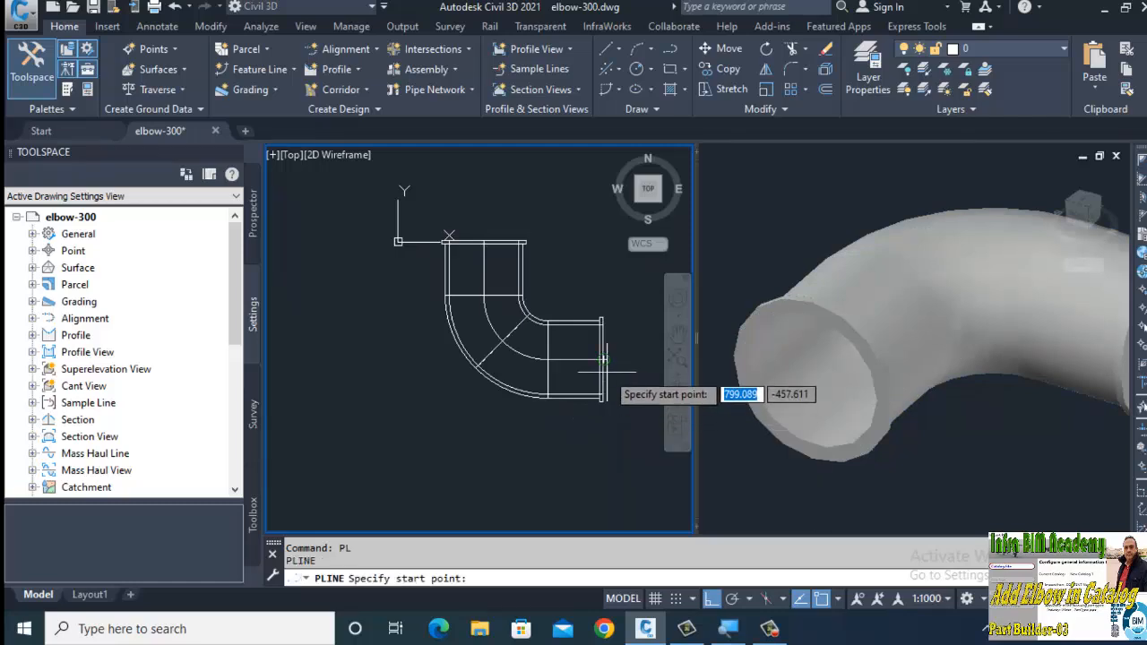
{"action": "scroll", "coordinate": [605, 360], "scroll_direction": "up", "scroll_amount": 5}
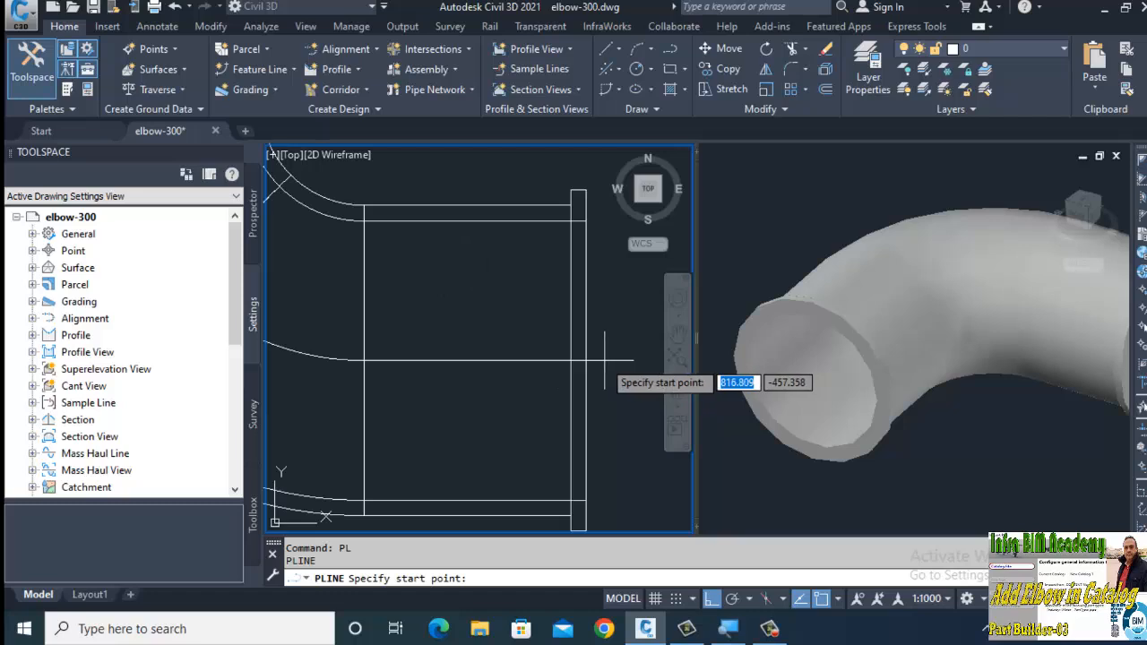
{"action": "left_click", "coordinate": [587, 360]}
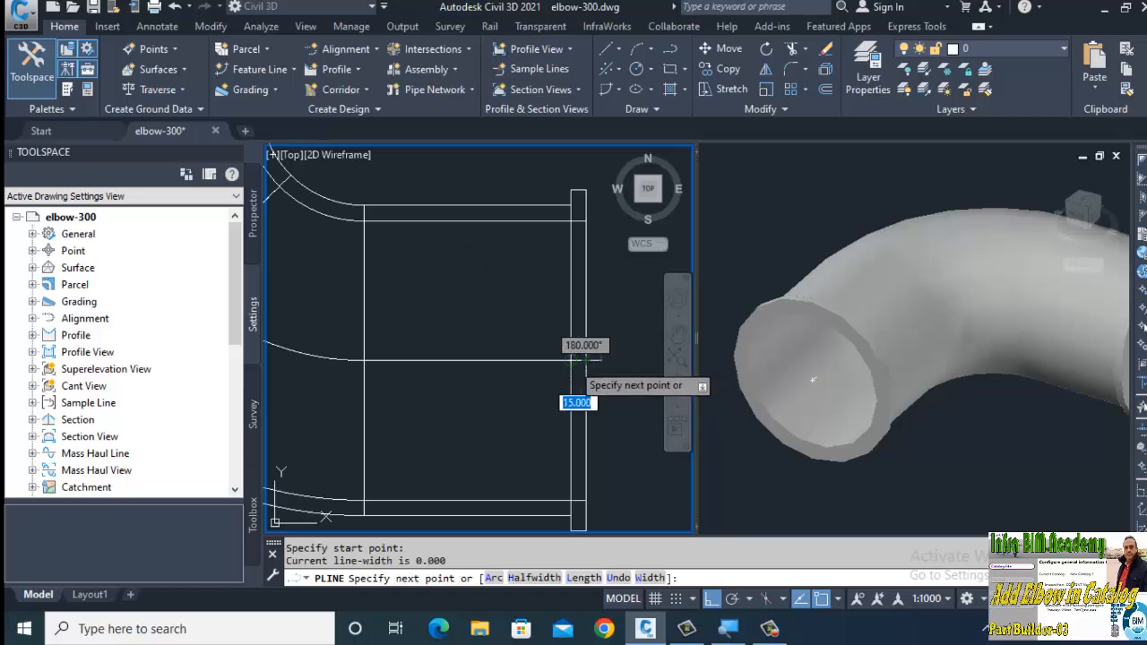
{"action": "left_click", "coordinate": [574, 360]}
{"action": "scroll", "coordinate": [570, 361], "scroll_direction": "down", "scroll_amount": 5}
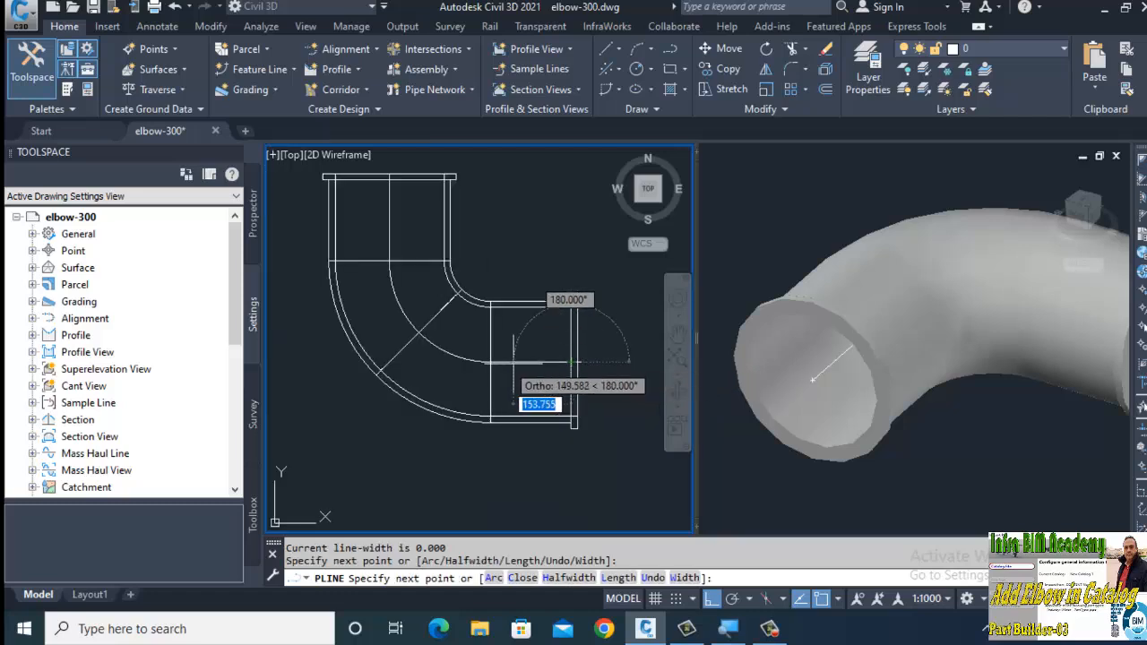
{"action": "left_click", "coordinate": [490, 361]}
Continue the polyline with an arc along the bend's centreline and a straight segment to the centre of the vertical leg's end face.
{"action": "type", "text": "2"}
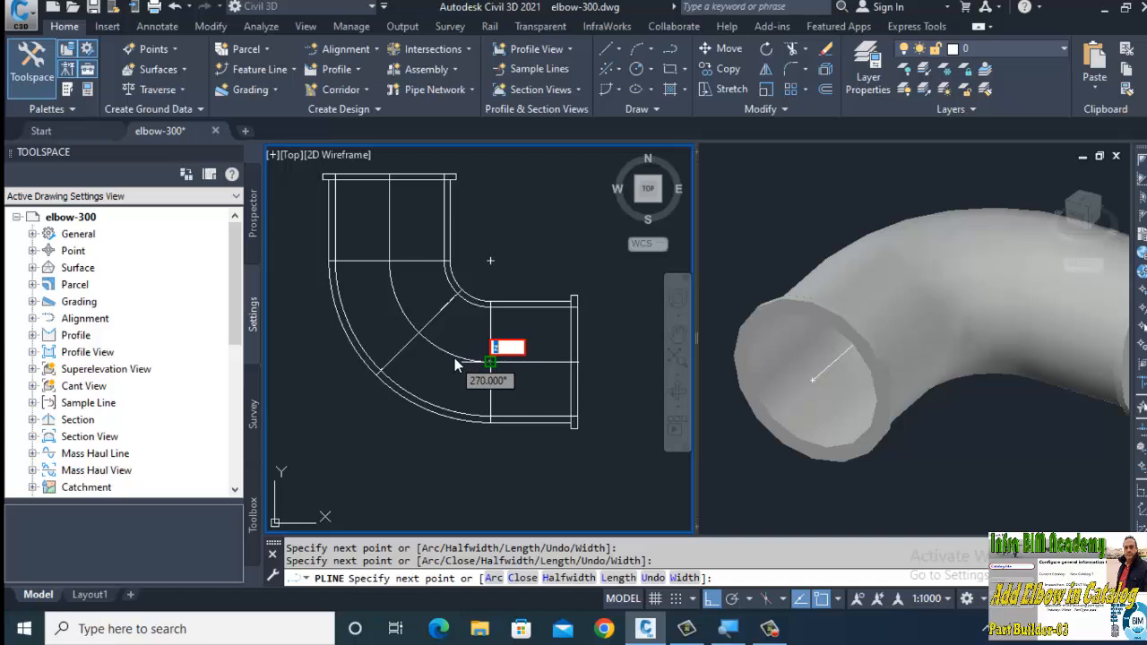
{"action": "key", "text": "Escape"}
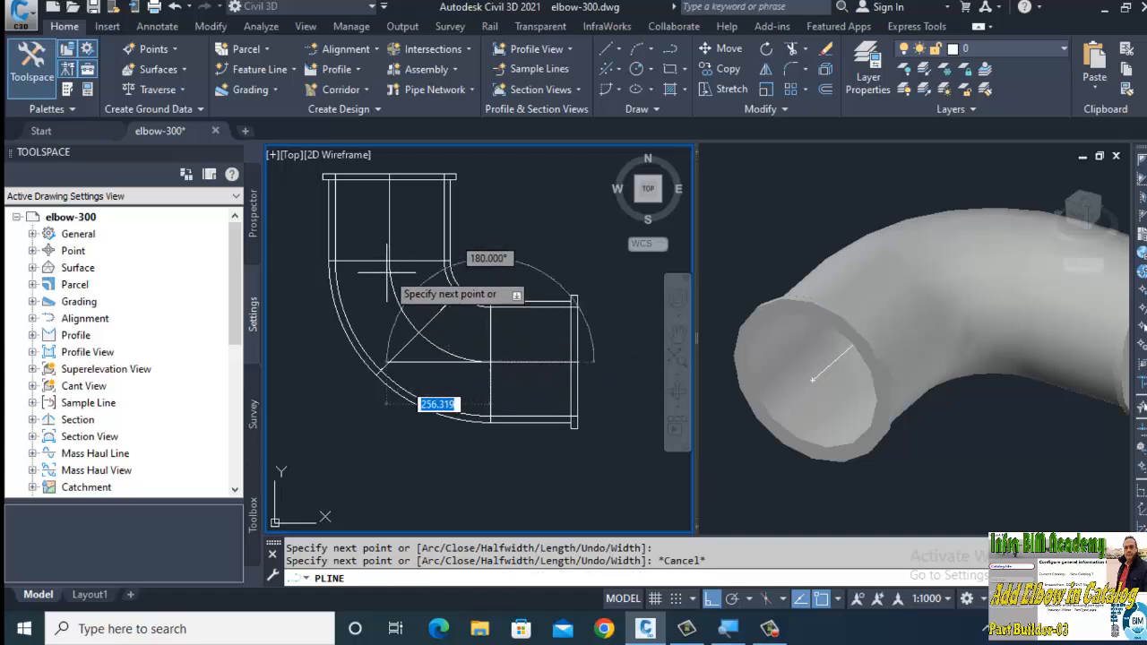
{"action": "type", "text": "a"}
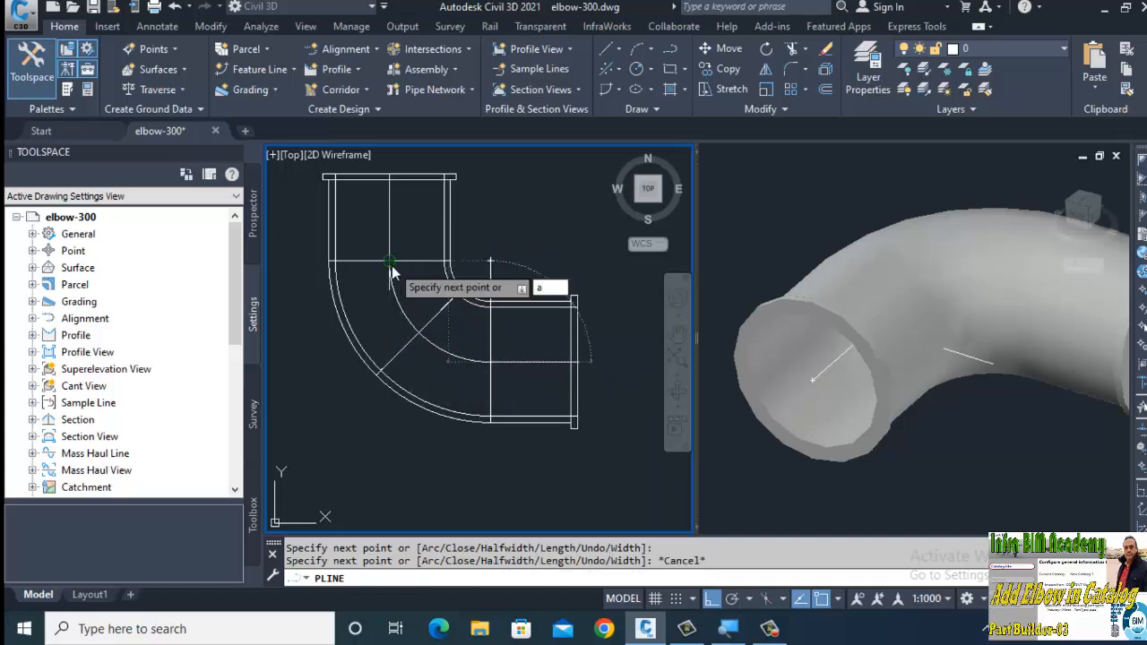
{"action": "key", "text": "Return"}
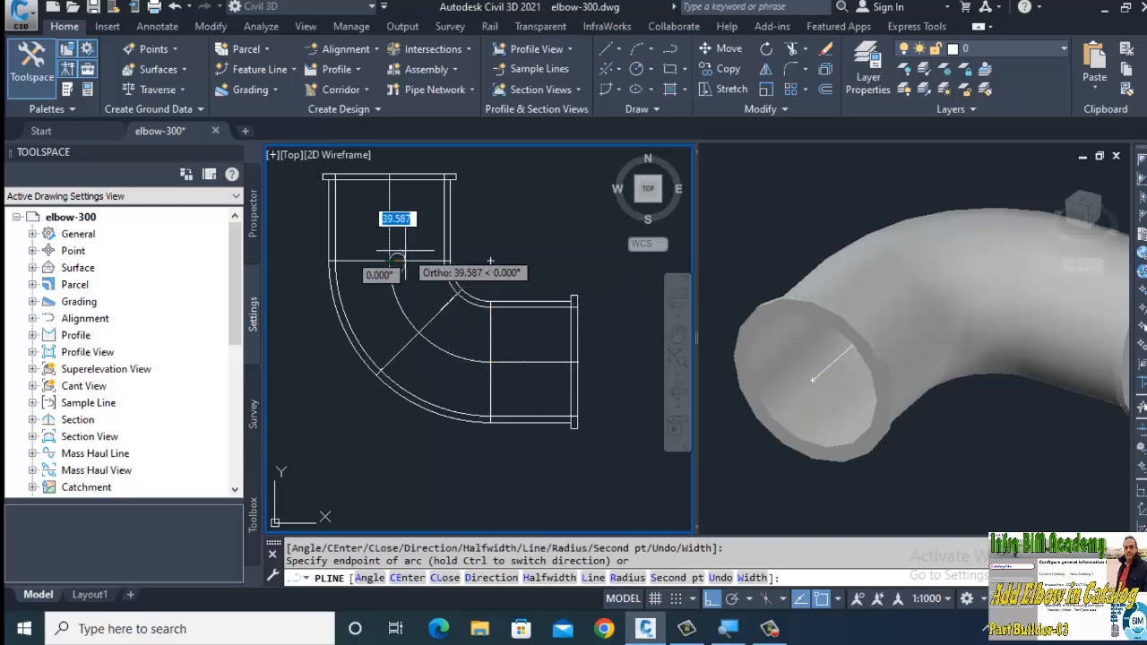
{"action": "type", "text": "l"}
{"action": "key", "text": "Return"}
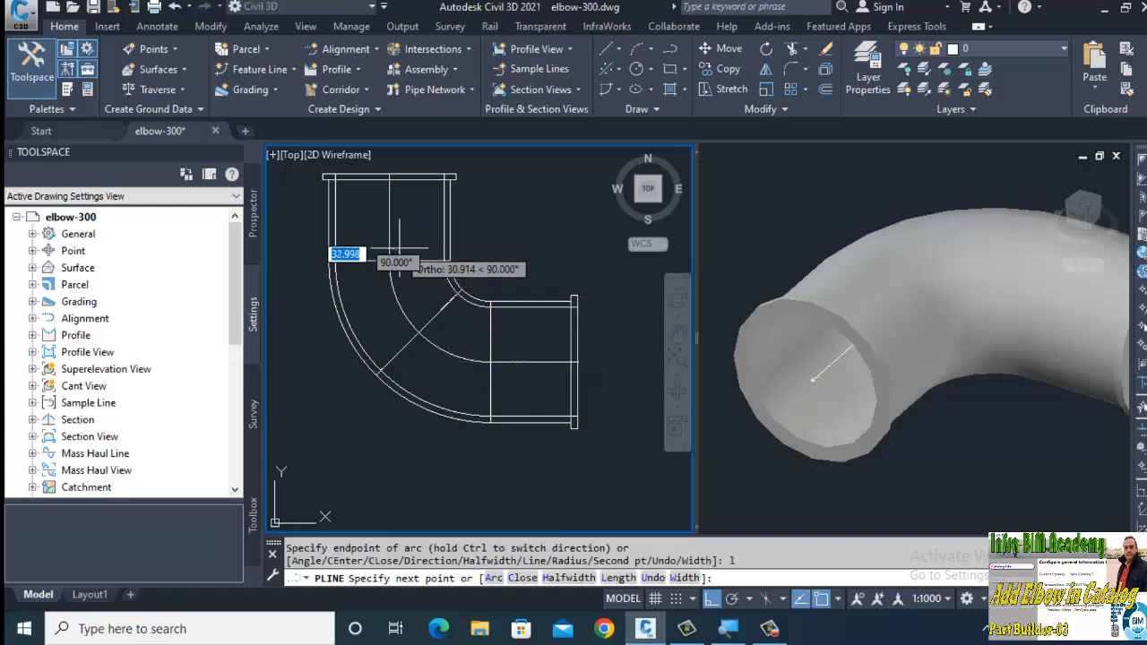
{"action": "scroll", "coordinate": [387, 177], "scroll_direction": "up", "scroll_amount": 5}
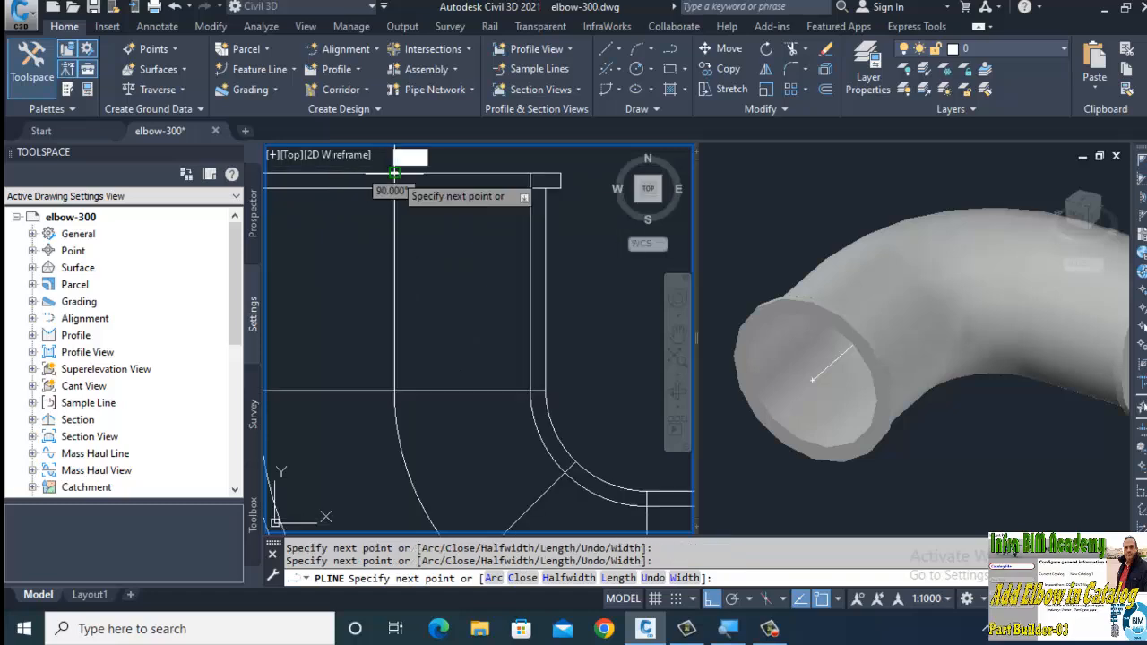
{"action": "key", "text": "Escape"}
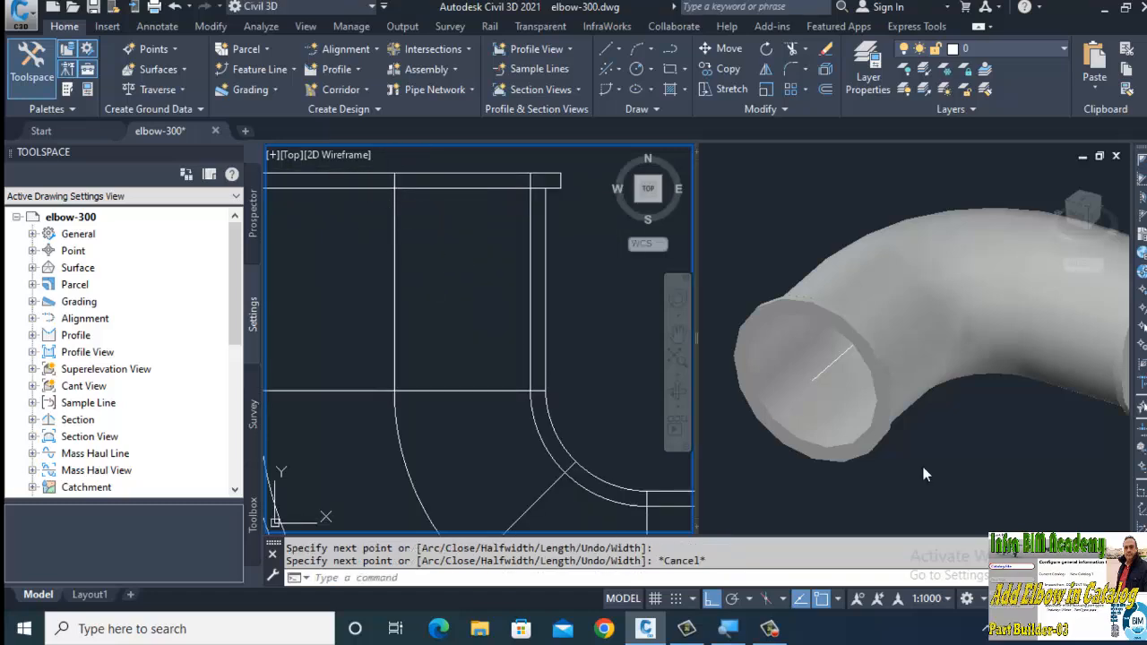
Examine the centreline at both open ends of the elbow in the 3D view.
{"action": "left_click", "coordinate": [952, 450]}
{"action": "scroll", "coordinate": [952, 450], "scroll_direction": "down", "scroll_amount": 3}
{"action": "type", "text": "3do"}
{"action": "key", "text": "Return"}
{"action": "left_click_drag", "start_coordinate": [952, 449], "coordinate": [819, 422]}
{"action": "key", "text": "Escape"}
{"action": "left_click", "coordinate": [512, 355]}
{"action": "scroll", "coordinate": [511, 355], "scroll_direction": "down", "scroll_amount": 4}
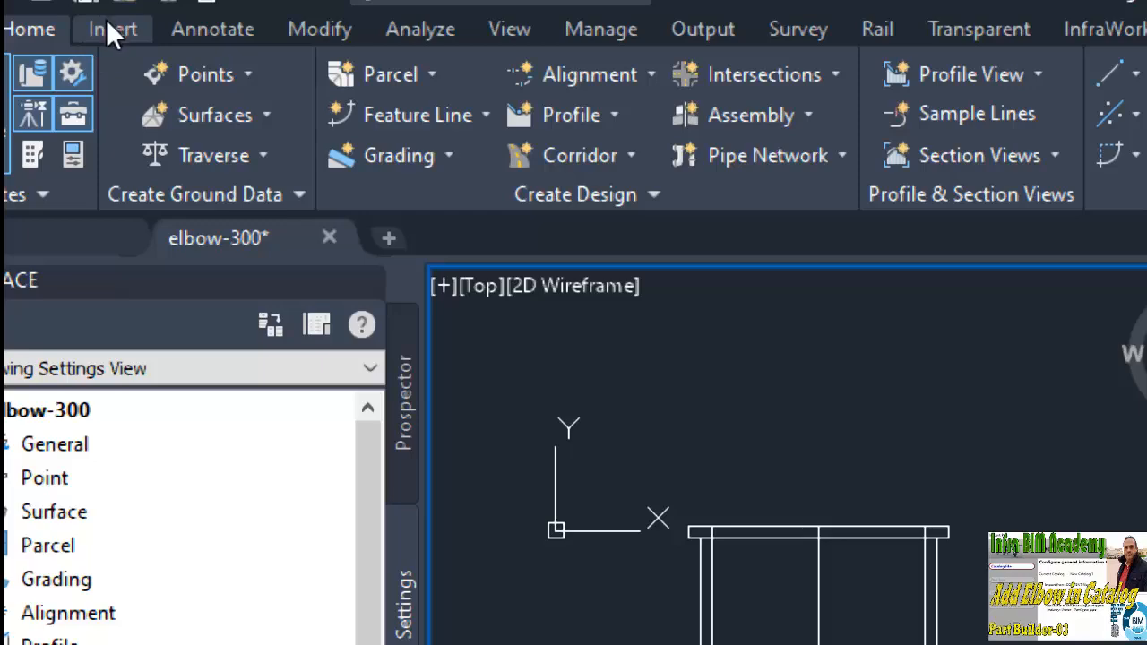
Insert a connection point on the elbow where its centreline meets the inner face of the horizontal leg's flange.
{"action": "left_click", "coordinate": [110, 30]}
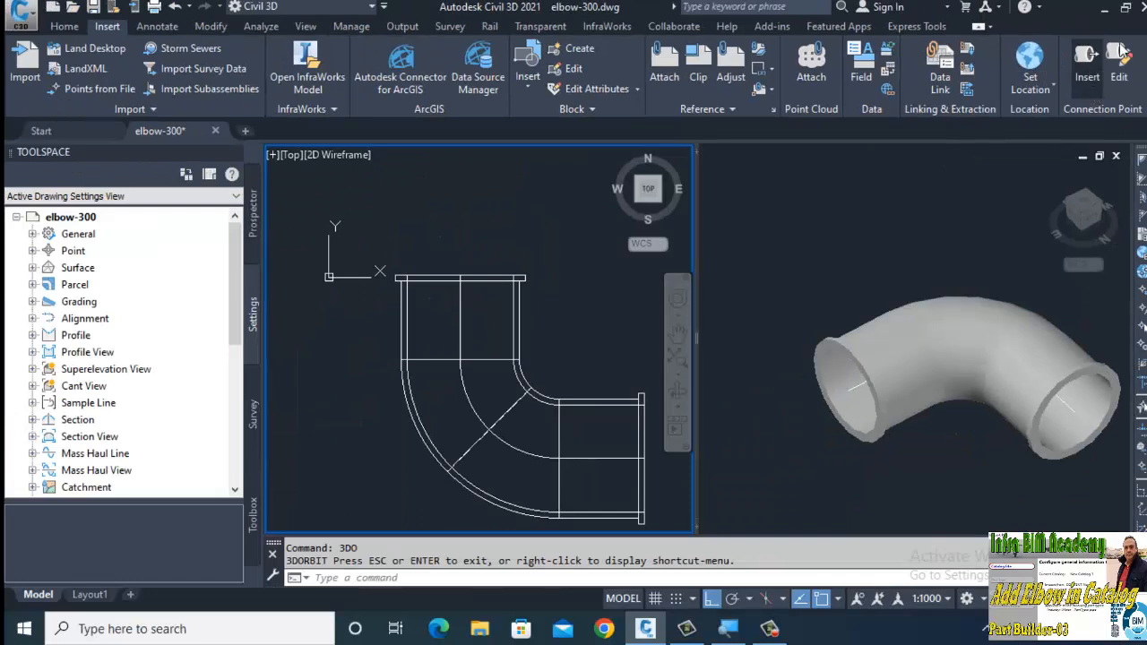
{"action": "left_click", "coordinate": [1087, 61]}
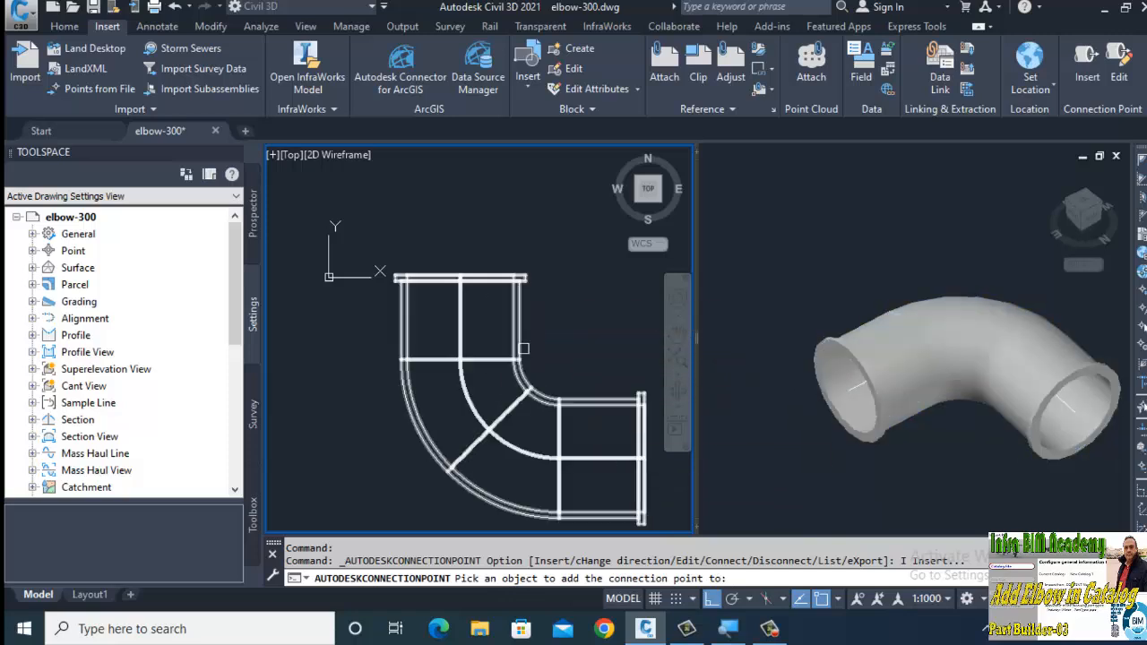
{"action": "left_click", "coordinate": [643, 467]}
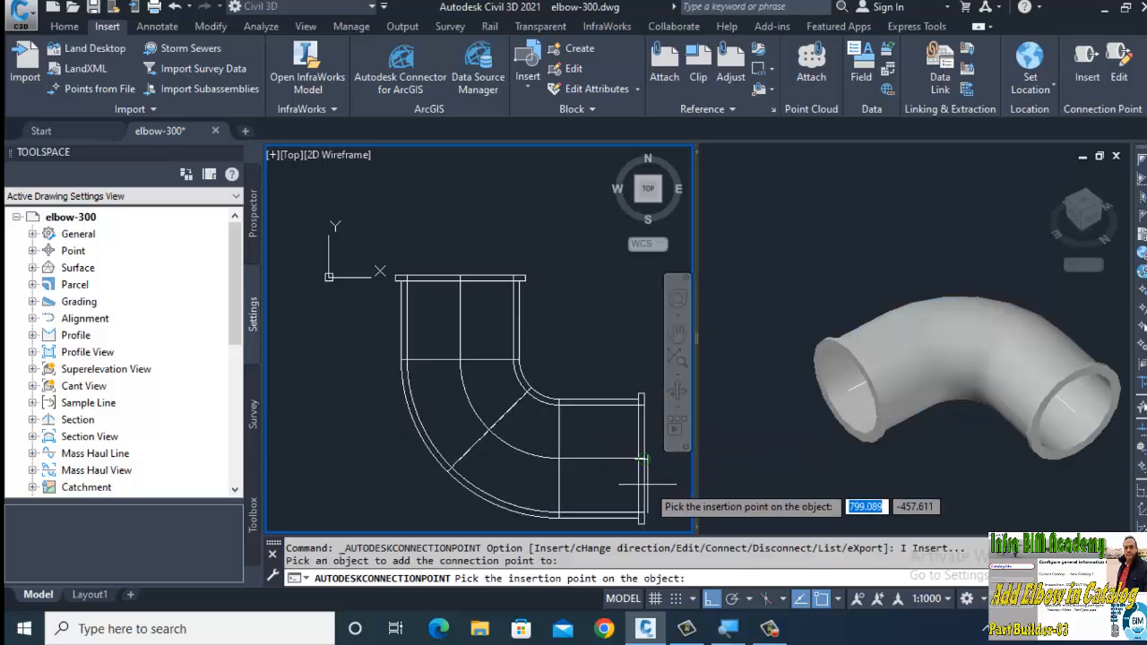
{"action": "scroll", "coordinate": [643, 467], "scroll_direction": "up", "scroll_amount": 4}
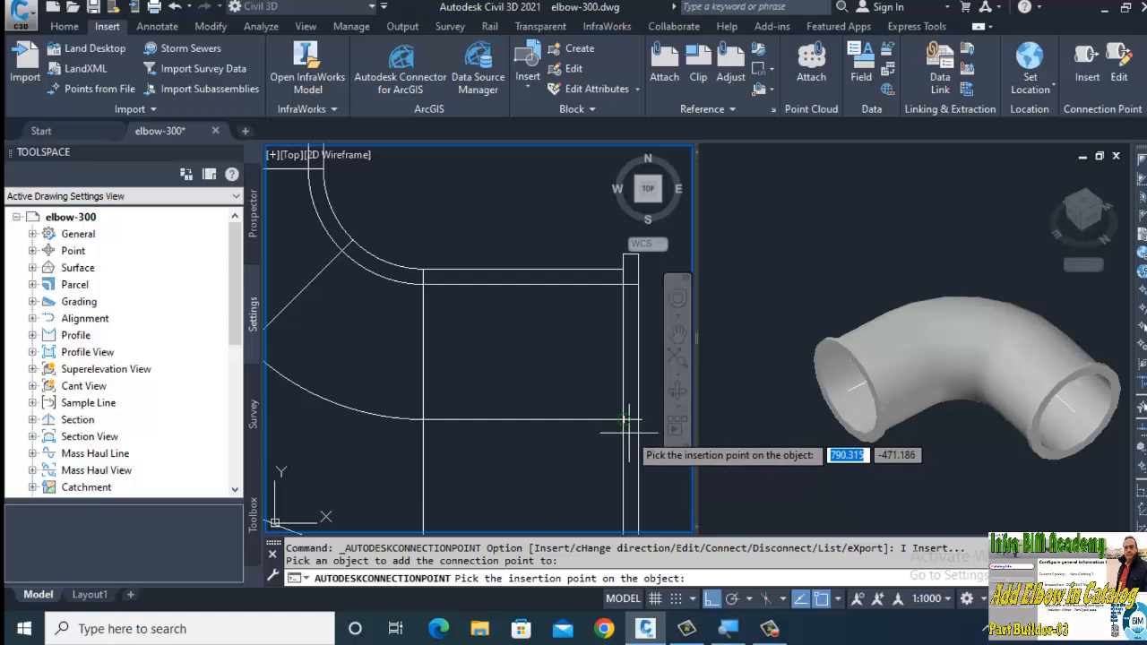
{"action": "left_click", "coordinate": [624, 419]}
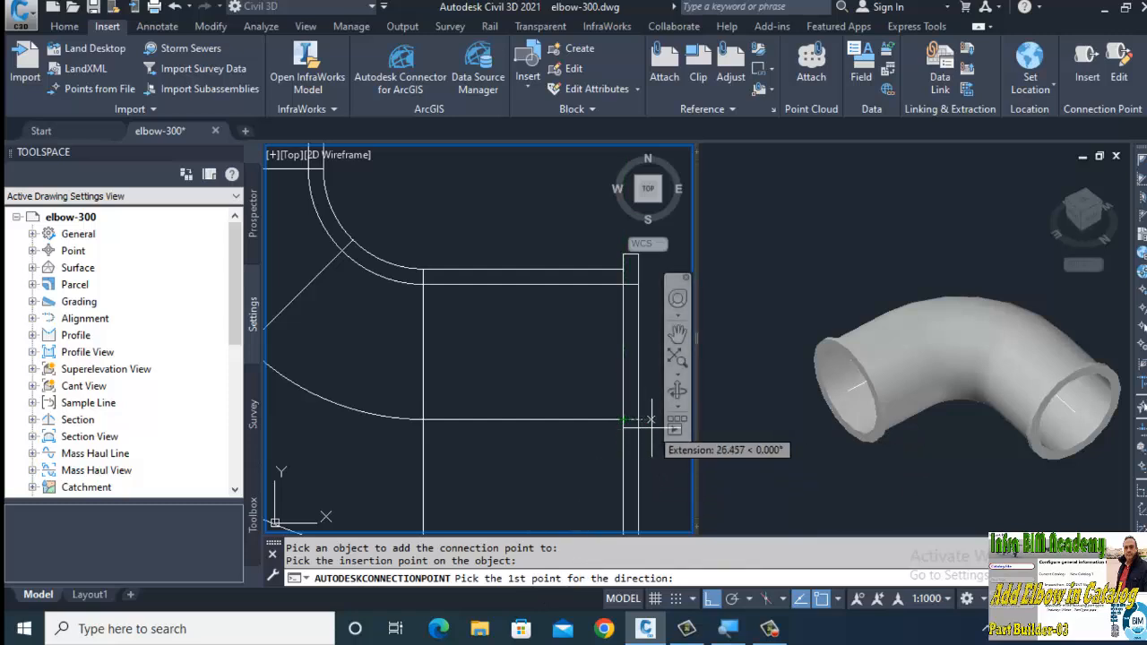
Point the connection's direction horizontally outward from the centre of the outer end face and choose Yes for Add Engineering Data.
{"action": "scroll", "coordinate": [641, 419], "scroll_direction": "down", "scroll_amount": 1}
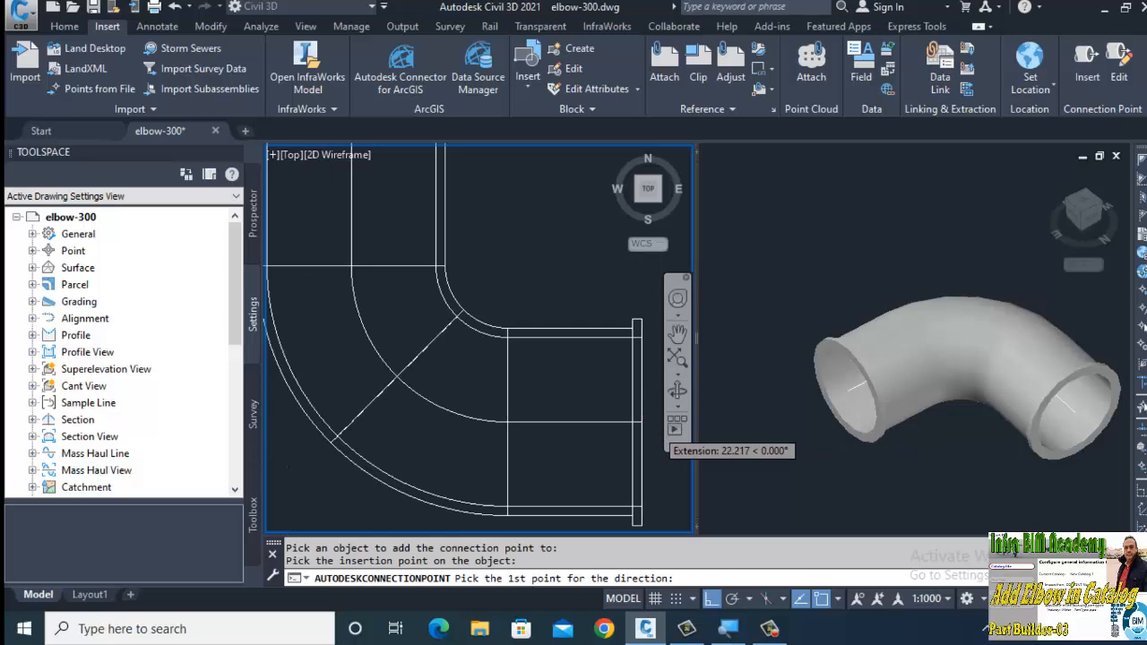
{"action": "scroll", "coordinate": [647, 441], "scroll_direction": "up", "scroll_amount": 2}
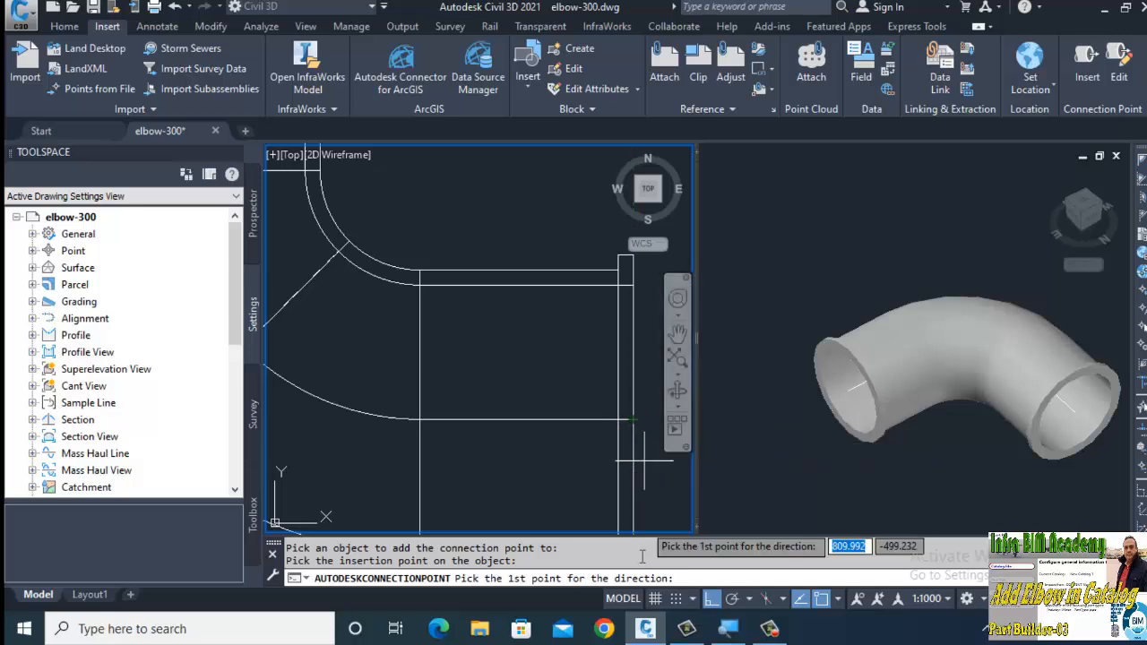
{"action": "left_click", "coordinate": [632, 419]}
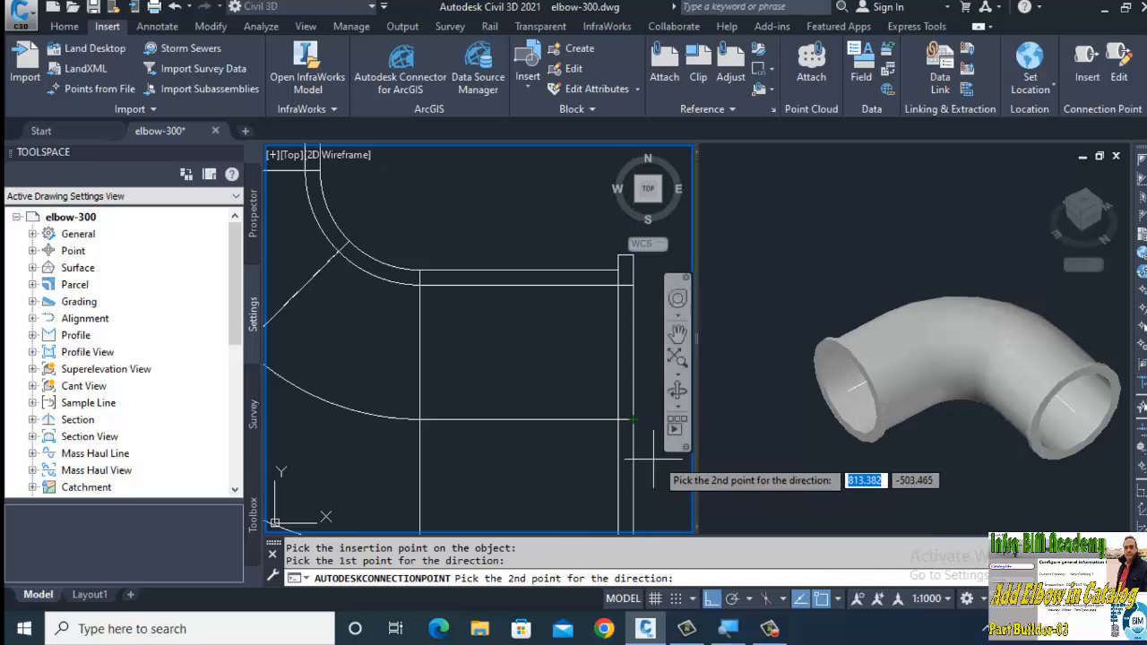
{"action": "scroll", "coordinate": [658, 421], "scroll_direction": "down", "scroll_amount": 2}
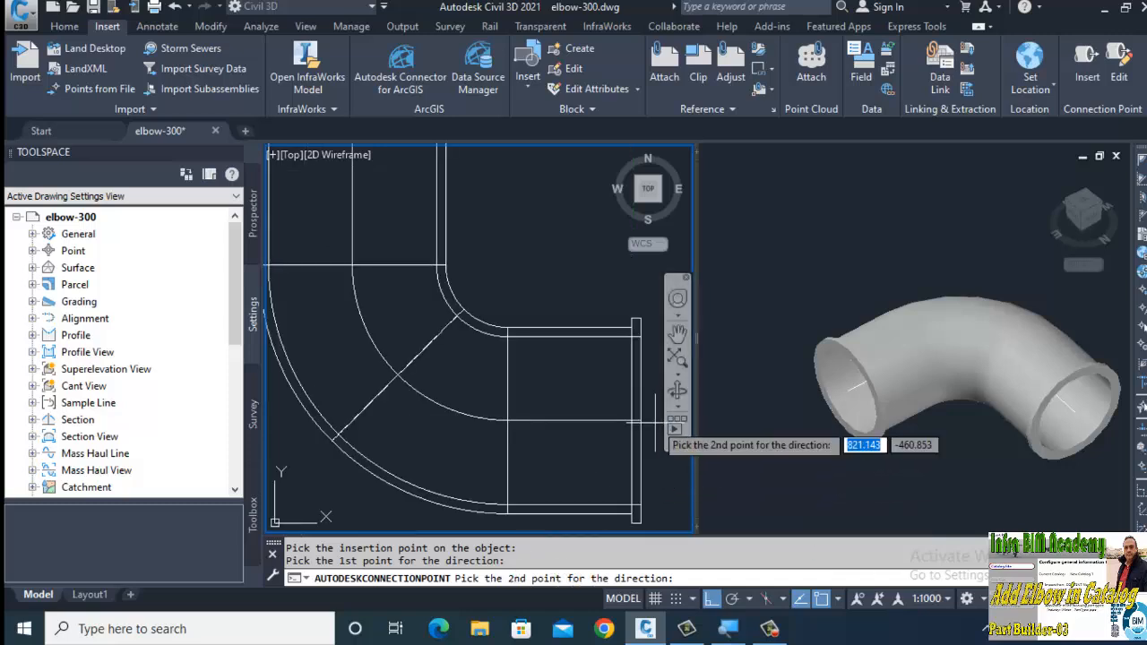
{"action": "left_click", "coordinate": [657, 422]}
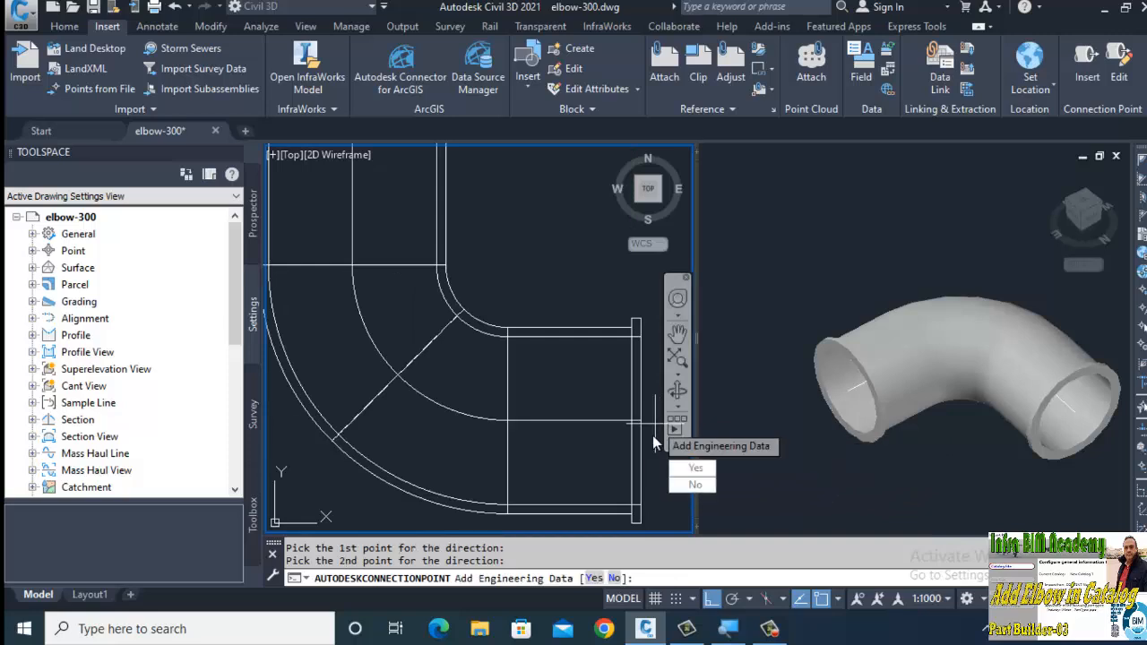
{"action": "left_click", "coordinate": [695, 468]}
Examine the new connection point's symbol and direction arrow up close in the top view.
{"action": "type", "text": "z"}
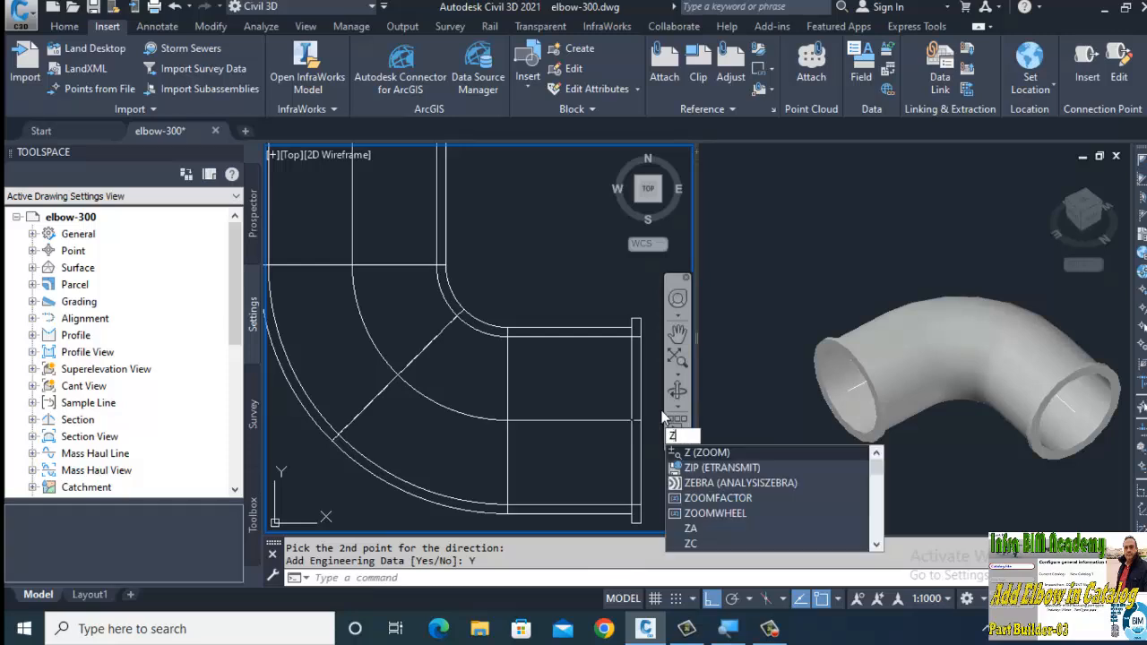
{"action": "key", "text": "Return"}
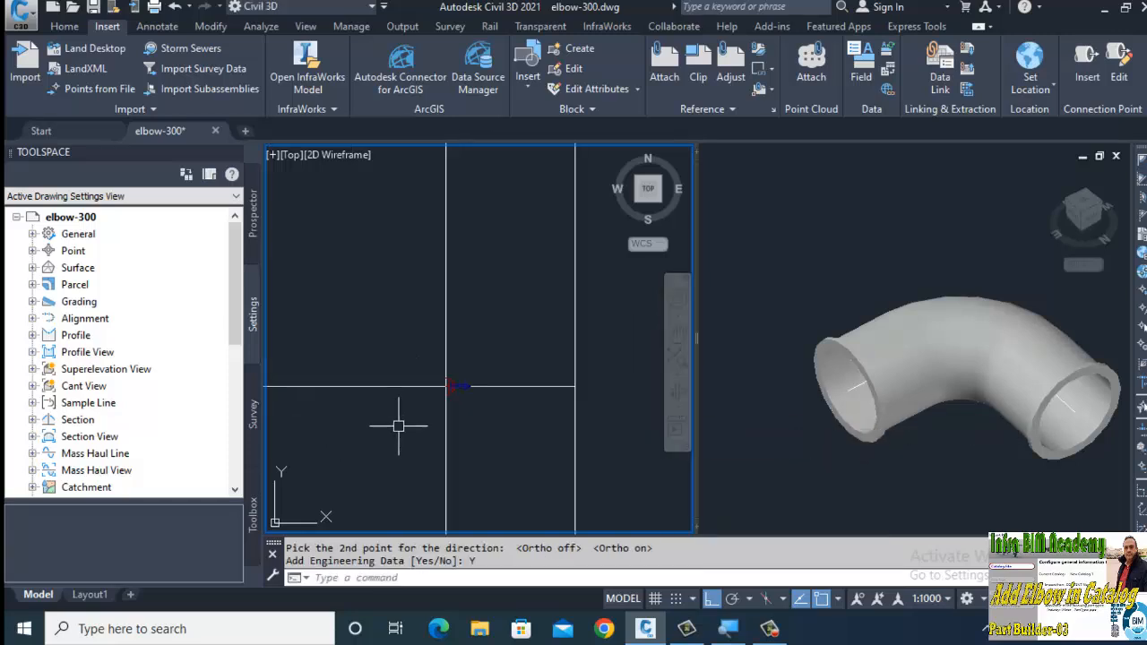
{"action": "scroll", "coordinate": [433, 410], "scroll_direction": "up", "scroll_amount": 5}
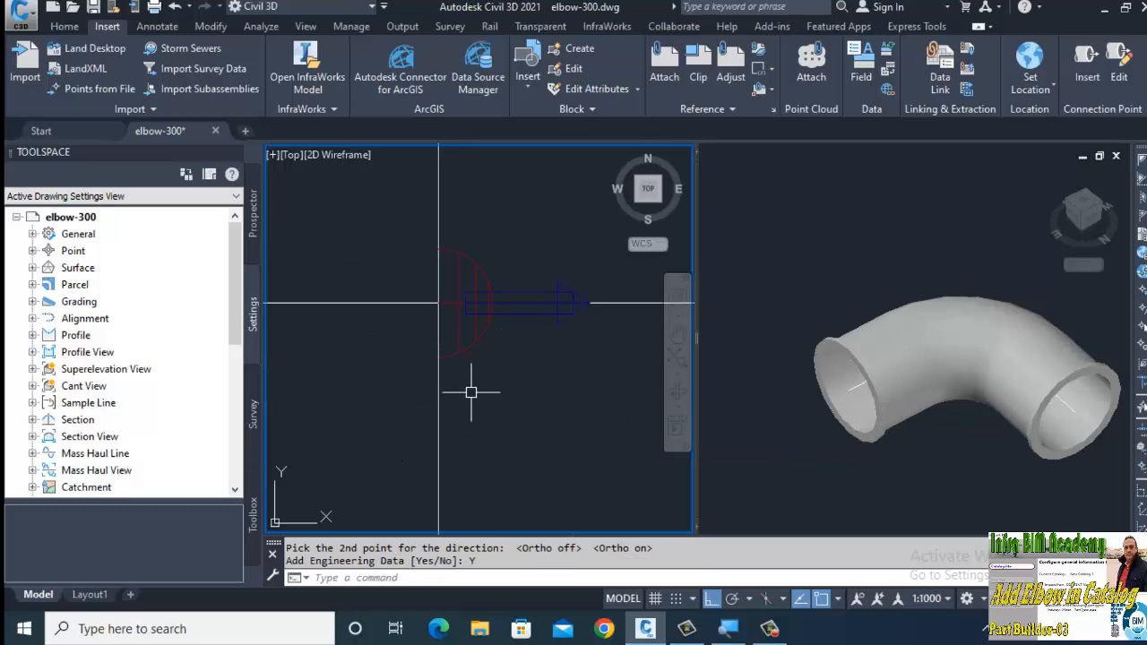
{"action": "left_click", "coordinate": [512, 289]}
{"action": "left_click", "coordinate": [760, 464]}
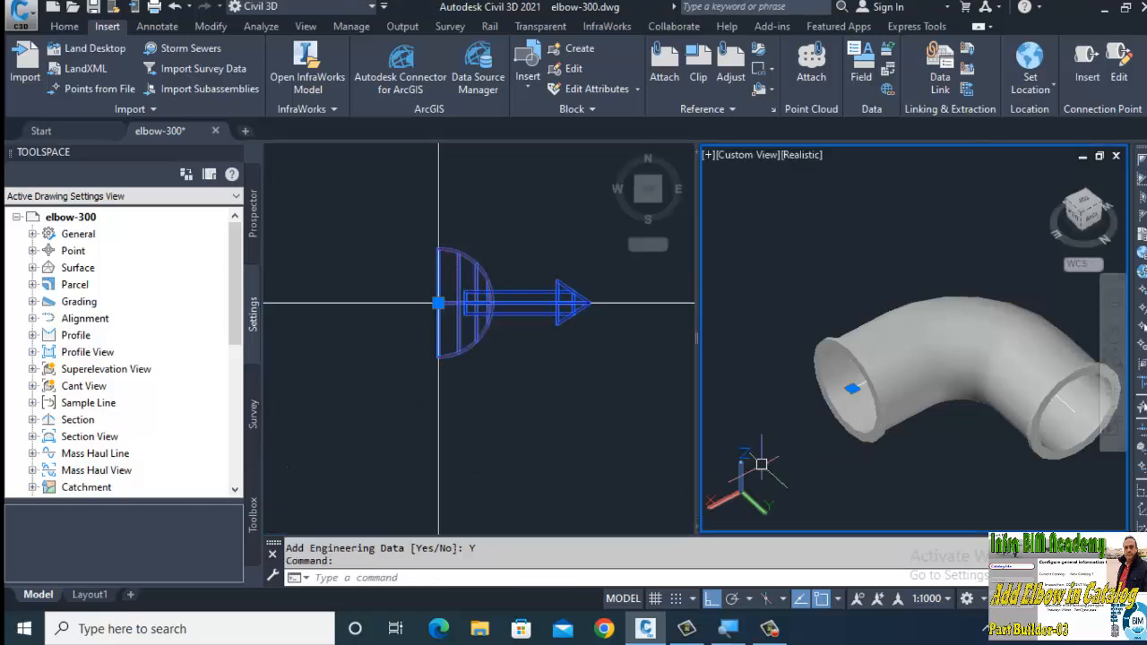
{"action": "key", "text": "Escape"}
Examine the connection point's position and direction inside the pipe end in the 3D view.
{"action": "type", "text": "z"}
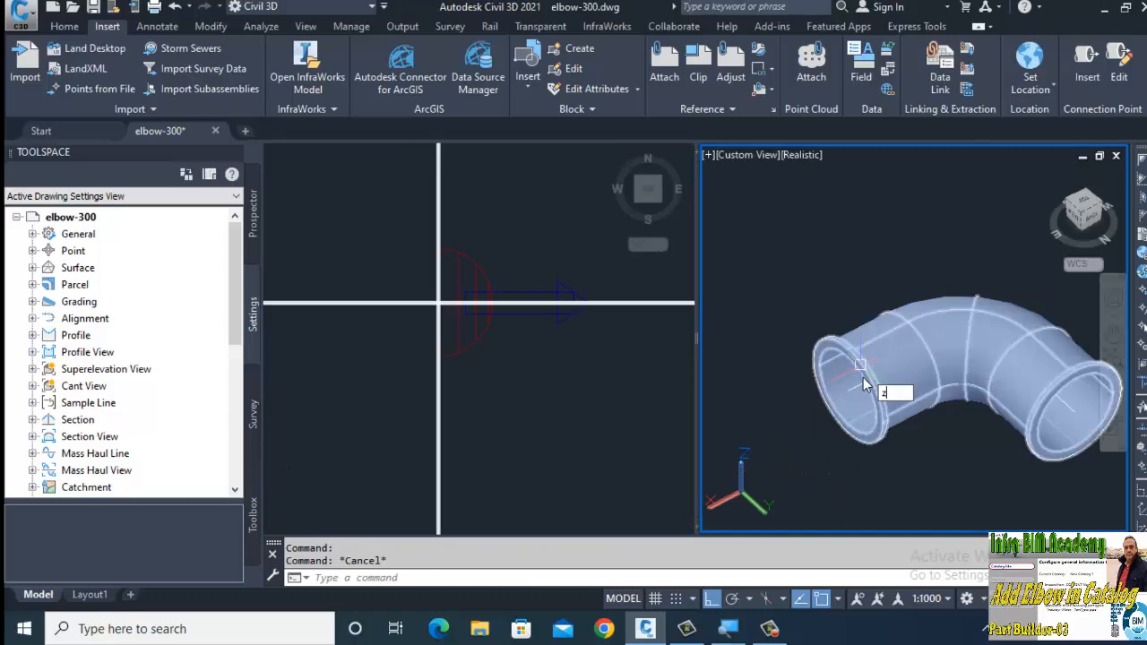
{"action": "key", "text": "Return"}
{"action": "left_click", "coordinate": [887, 374]}
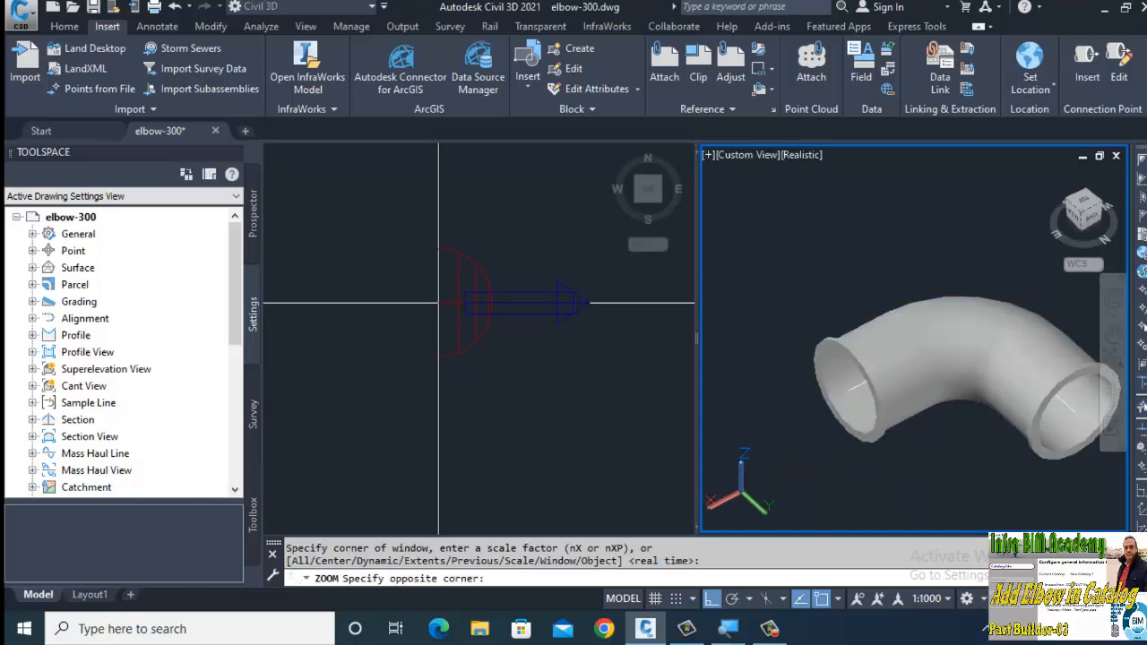
{"action": "left_click", "coordinate": [789, 436]}
{"action": "scroll", "coordinate": [894, 319], "scroll_direction": "up", "scroll_amount": 5}
{"action": "scroll", "coordinate": [935, 372], "scroll_direction": "up", "scroll_amount": 5}
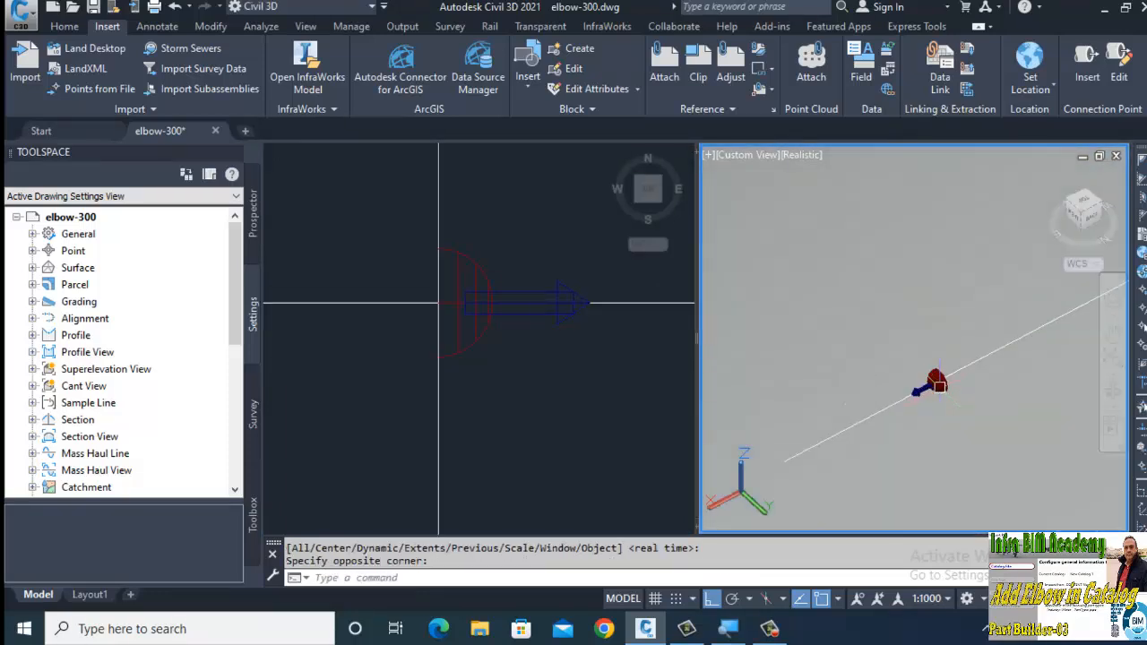
{"action": "scroll", "coordinate": [937, 365], "scroll_direction": "down", "scroll_amount": 5}
{"action": "scroll", "coordinate": [946, 360], "scroll_direction": "up", "scroll_amount": 5}
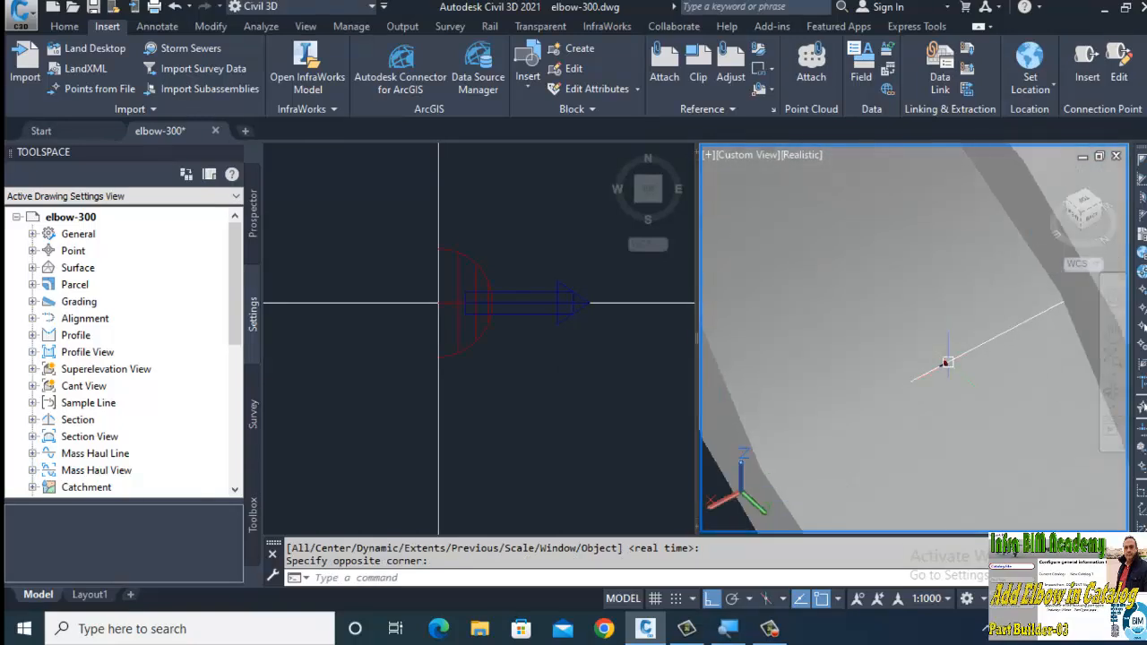
{"action": "left_click", "coordinate": [529, 383]}
{"action": "scroll", "coordinate": [523, 367], "scroll_direction": "up", "scroll_amount": 6}
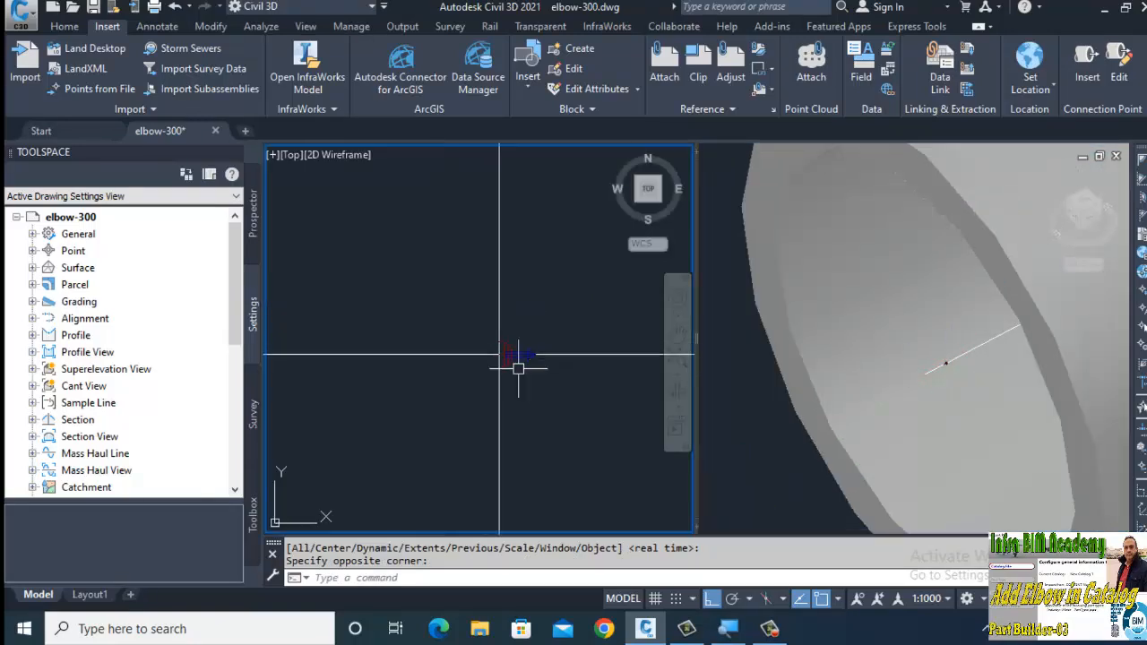
Bring the whole elbow into the top view and examine an open pipe end in the 3D view.
{"action": "scroll", "coordinate": [523, 367], "scroll_direction": "down", "scroll_amount": 2}
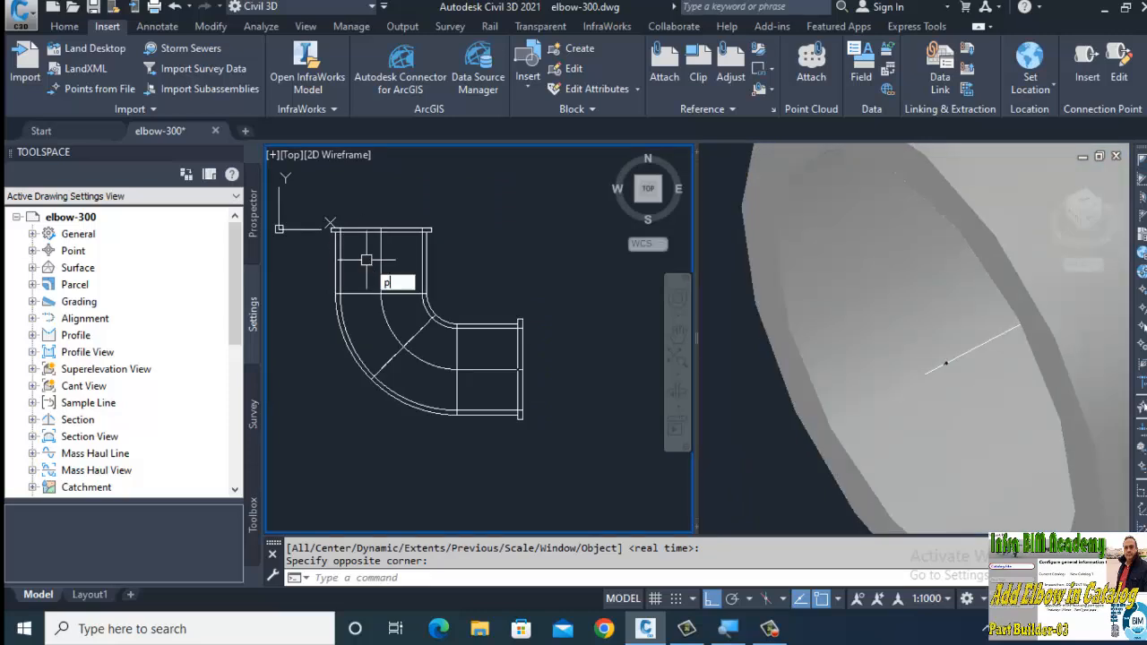
{"action": "key", "text": "Return"}
{"action": "left_click_drag", "start_coordinate": [379, 257], "coordinate": [440, 358]}
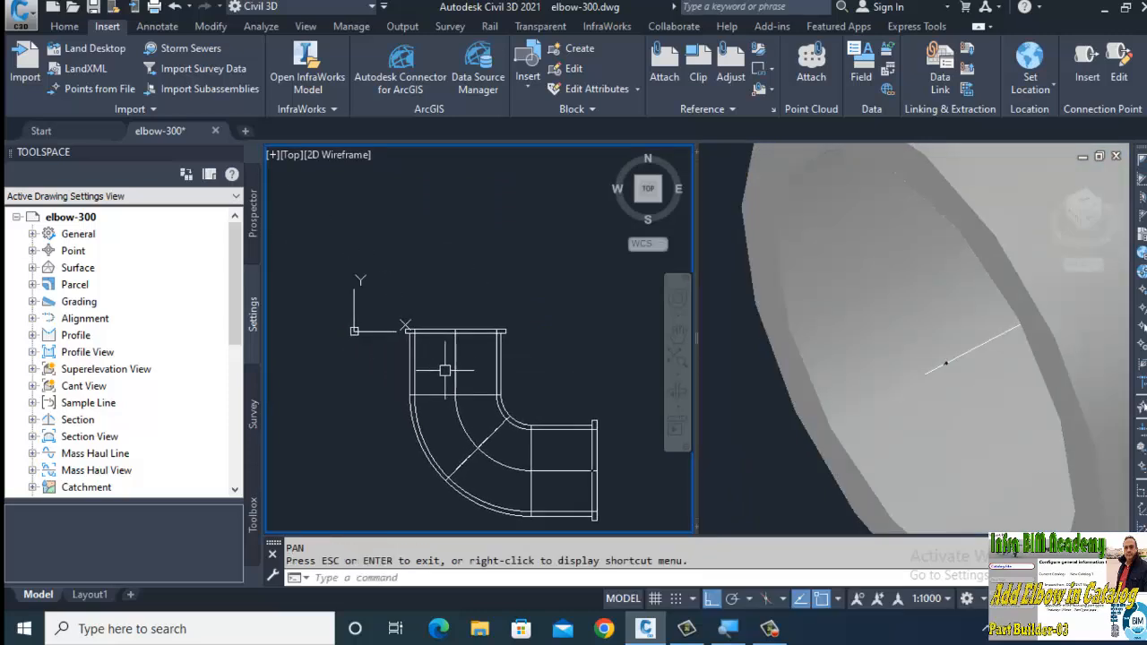
{"action": "left_click", "coordinate": [759, 386]}
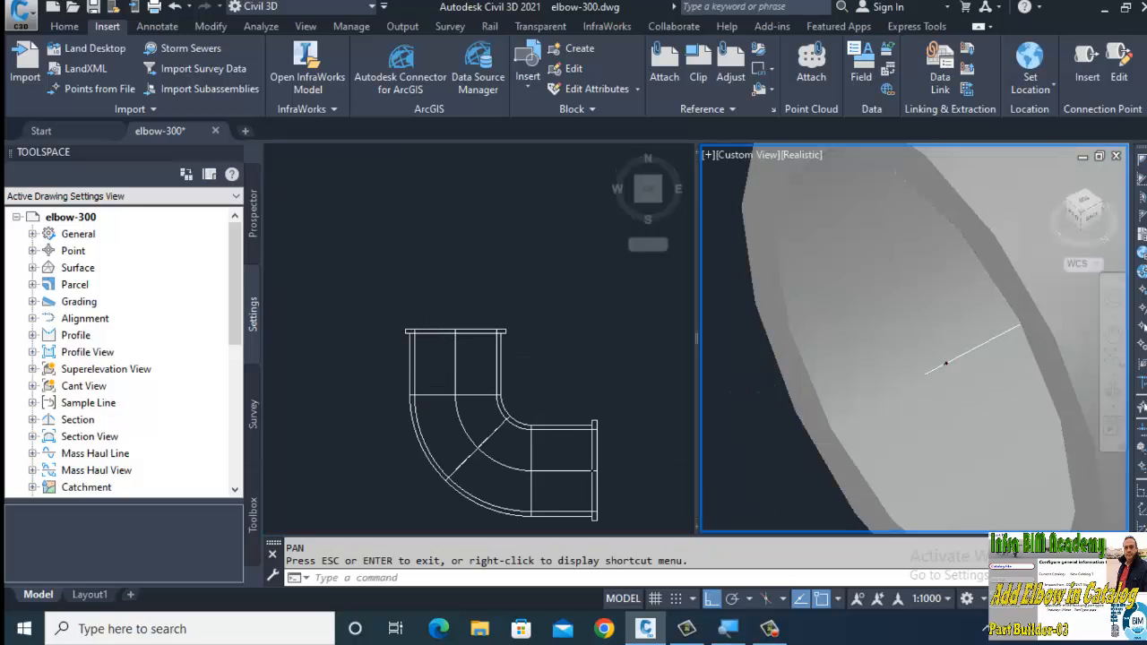
{"action": "scroll", "coordinate": [767, 378], "scroll_direction": "down", "scroll_amount": 8}
{"action": "type", "text": "z"}
{"action": "key", "text": "Return"}
{"action": "left_click", "coordinate": [874, 358]}
{"action": "left_click", "coordinate": [911, 393]}
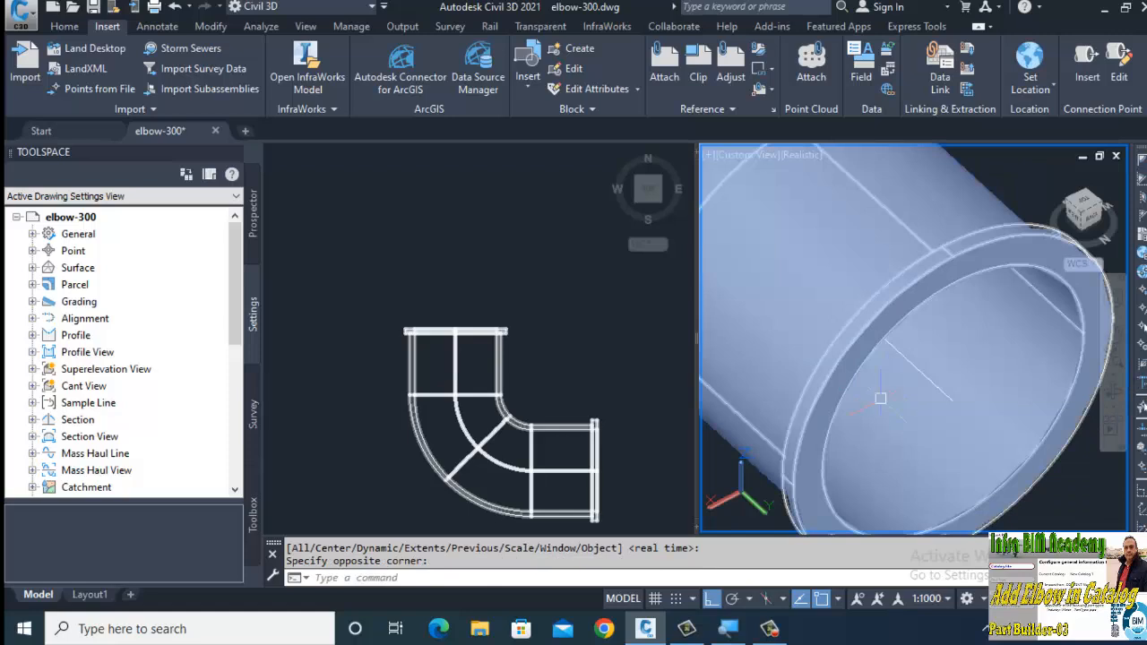
Insert a connection point on the elbow where its centreline meets the inner face of the vertical leg's flange.
{"action": "left_click", "coordinate": [518, 328]}
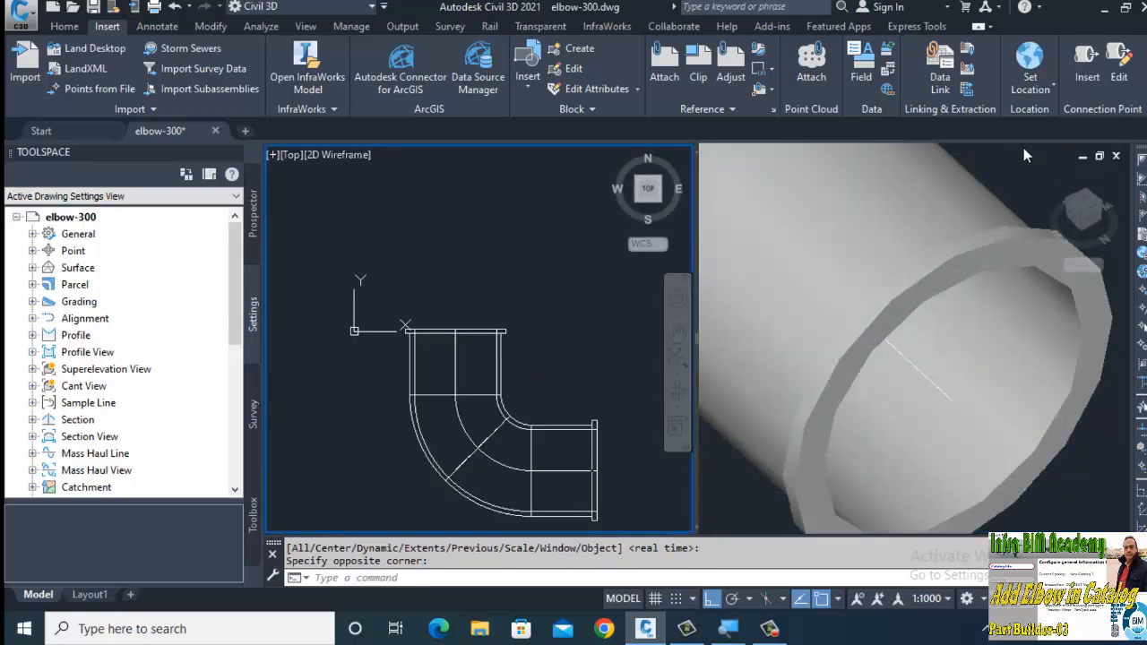
{"action": "left_click", "coordinate": [1087, 63]}
{"action": "scroll", "coordinate": [465, 339], "scroll_direction": "up", "scroll_amount": 4}
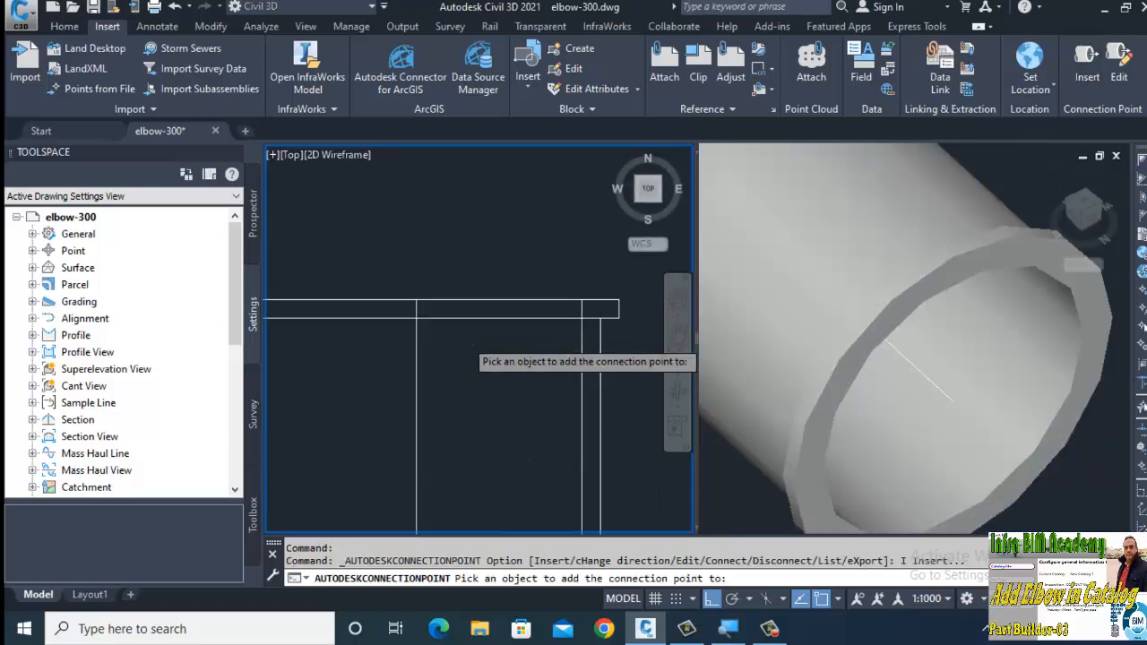
{"action": "left_click", "coordinate": [439, 299]}
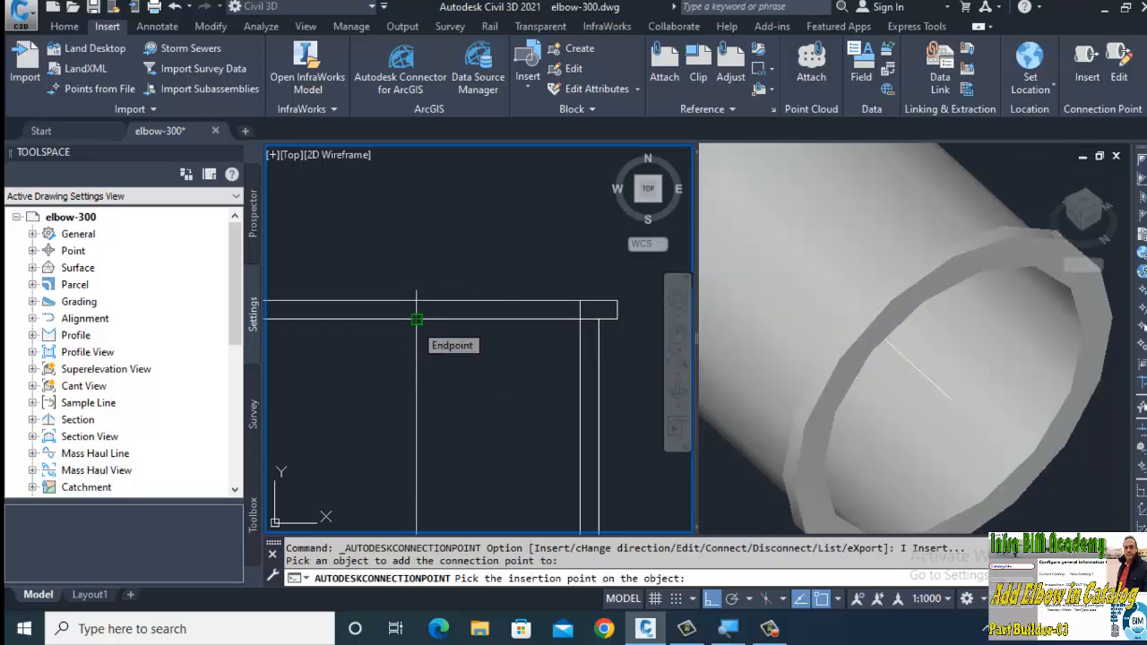
{"action": "left_click", "coordinate": [415, 318]}
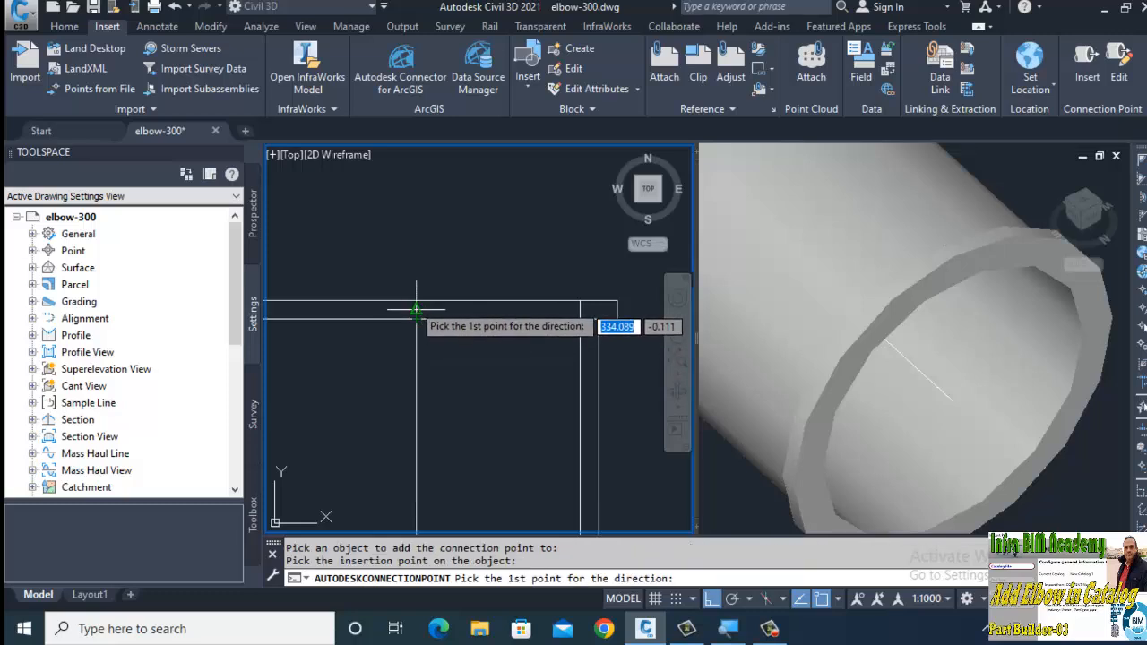
Point the connection's direction vertically outward through the flange of the vertical leg and choose Yes for Add Engineering Data.
{"action": "left_click", "coordinate": [416, 318]}
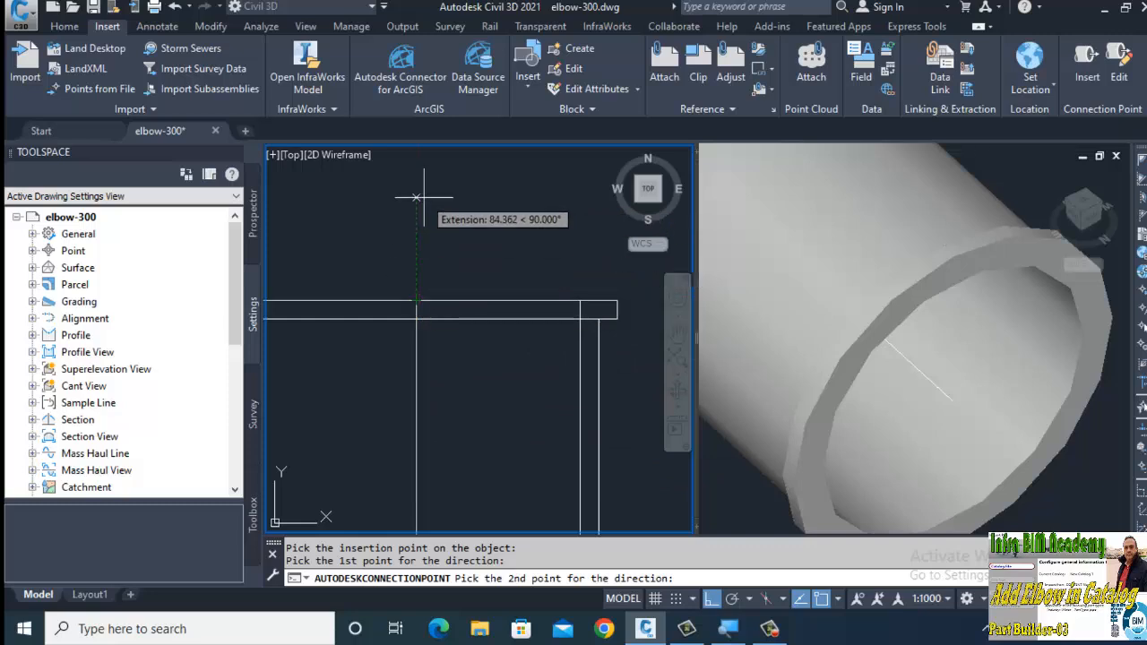
{"action": "scroll", "coordinate": [424, 197], "scroll_direction": "down", "scroll_amount": 2}
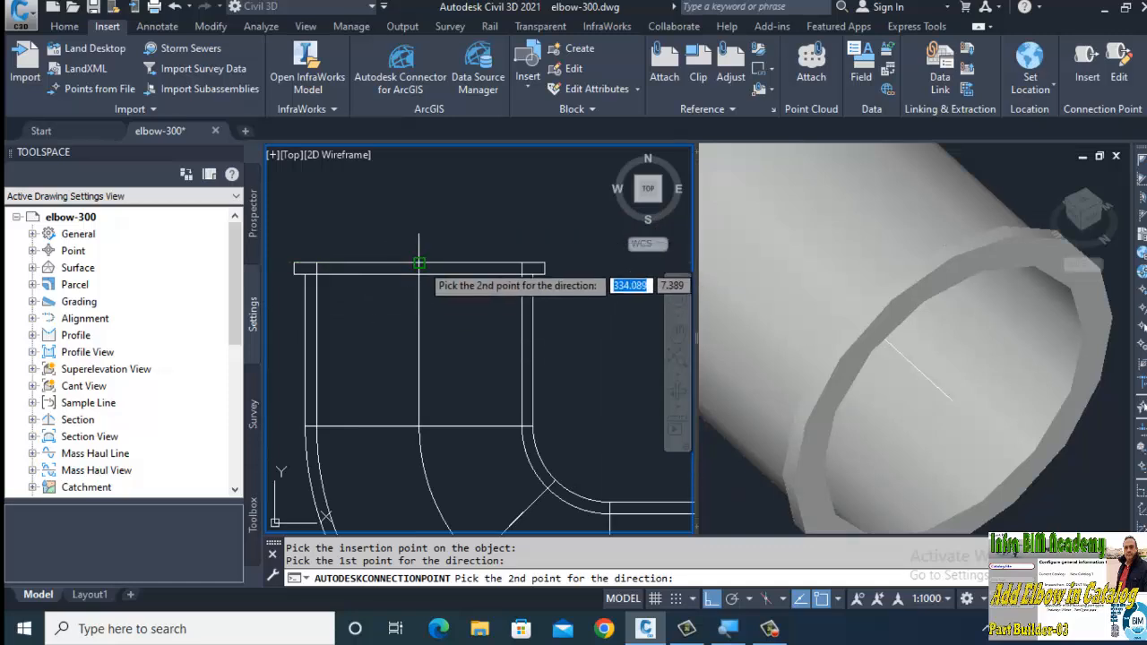
{"action": "scroll", "coordinate": [417, 219], "scroll_direction": "up", "scroll_amount": 2}
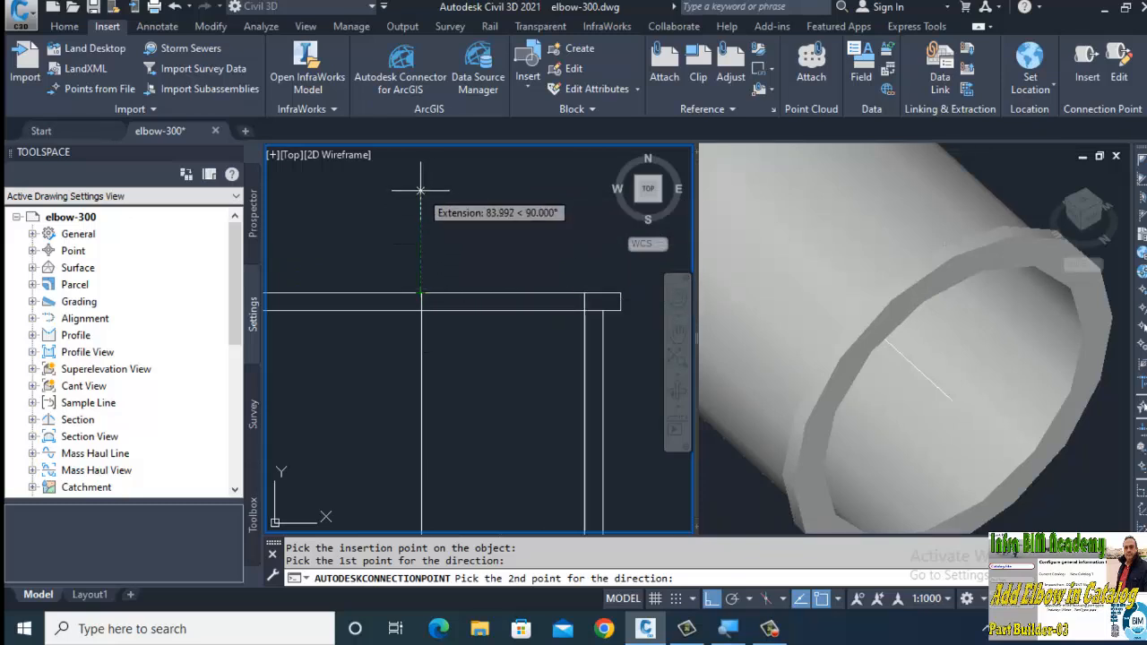
{"action": "left_click", "coordinate": [420, 191]}
{"action": "left_click", "coordinate": [457, 237]}
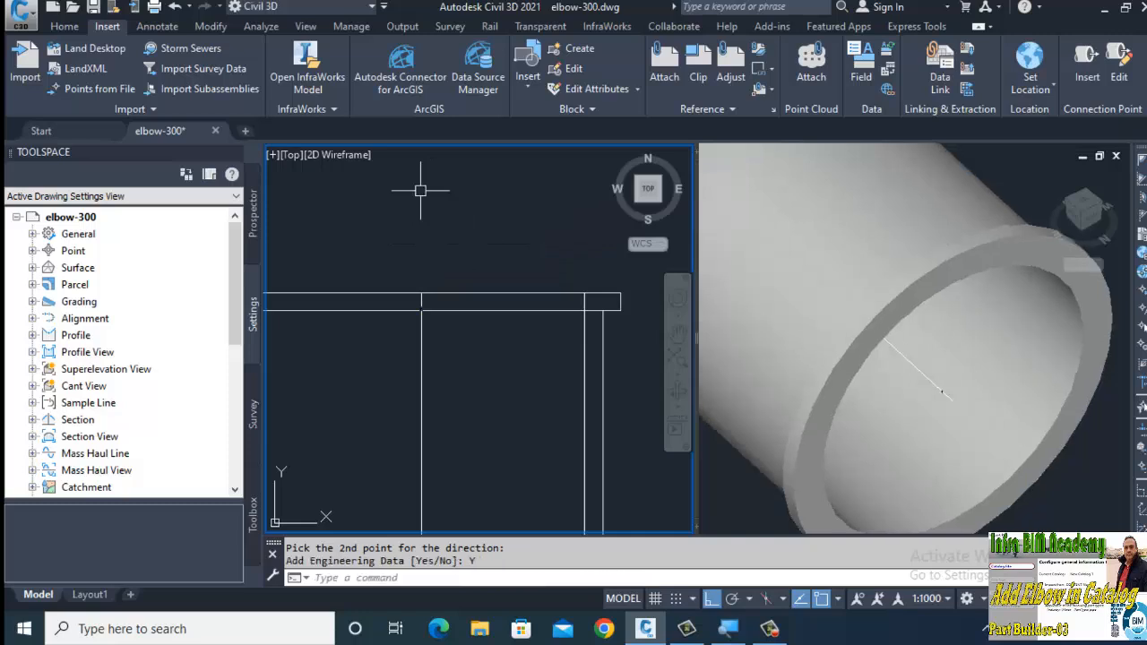
Examine the vertical leg's connection point symbol and direction arrow up close in the top view.
{"action": "type", "text": "z"}
{"action": "key", "text": "Return"}
{"action": "left_click", "coordinate": [421, 310]}
{"action": "left_click", "coordinate": [422, 304]}
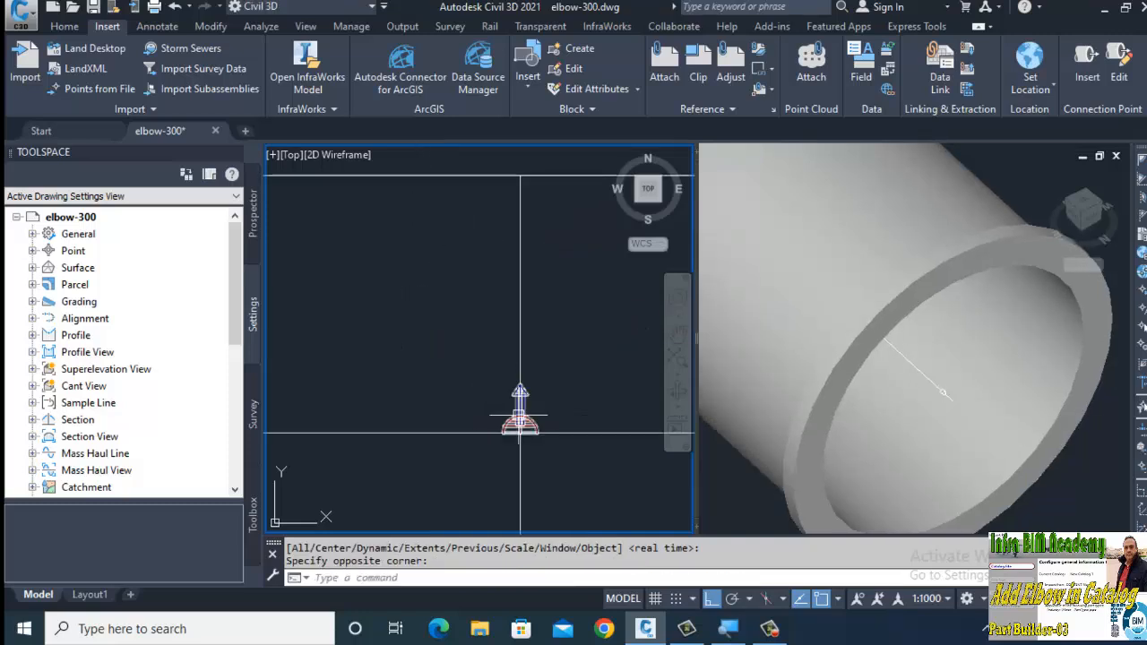
{"action": "type", "text": "z"}
{"action": "key", "text": "Return"}
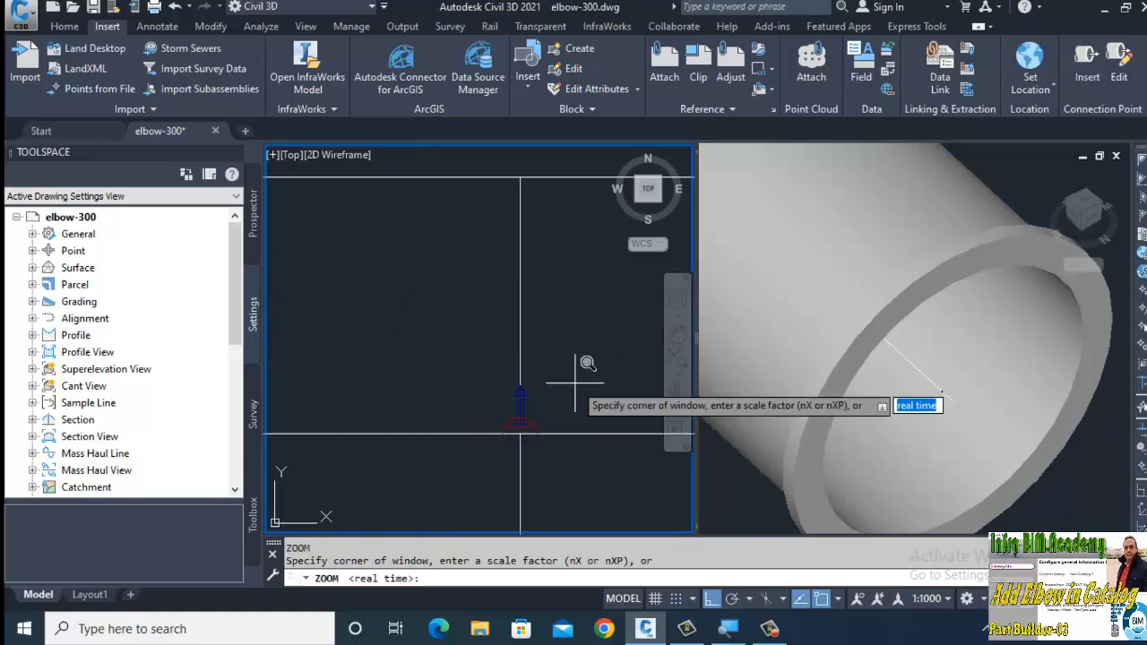
{"action": "left_click", "coordinate": [577, 404]}
{"action": "left_click", "coordinate": [473, 313]}
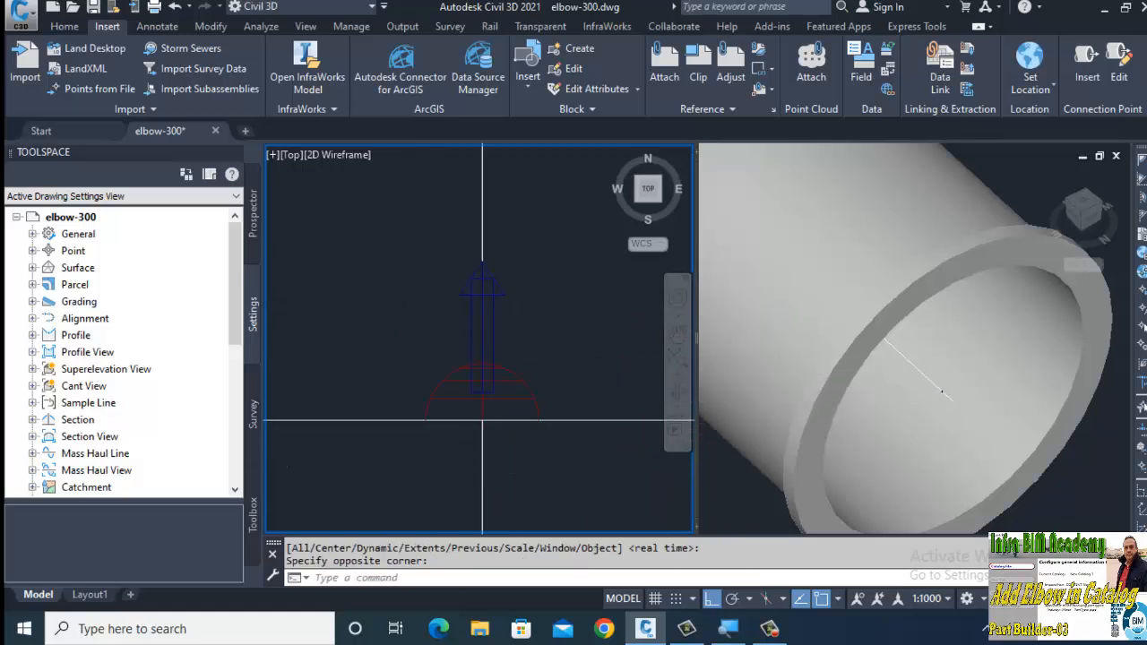
{"action": "left_click", "coordinate": [530, 352]}
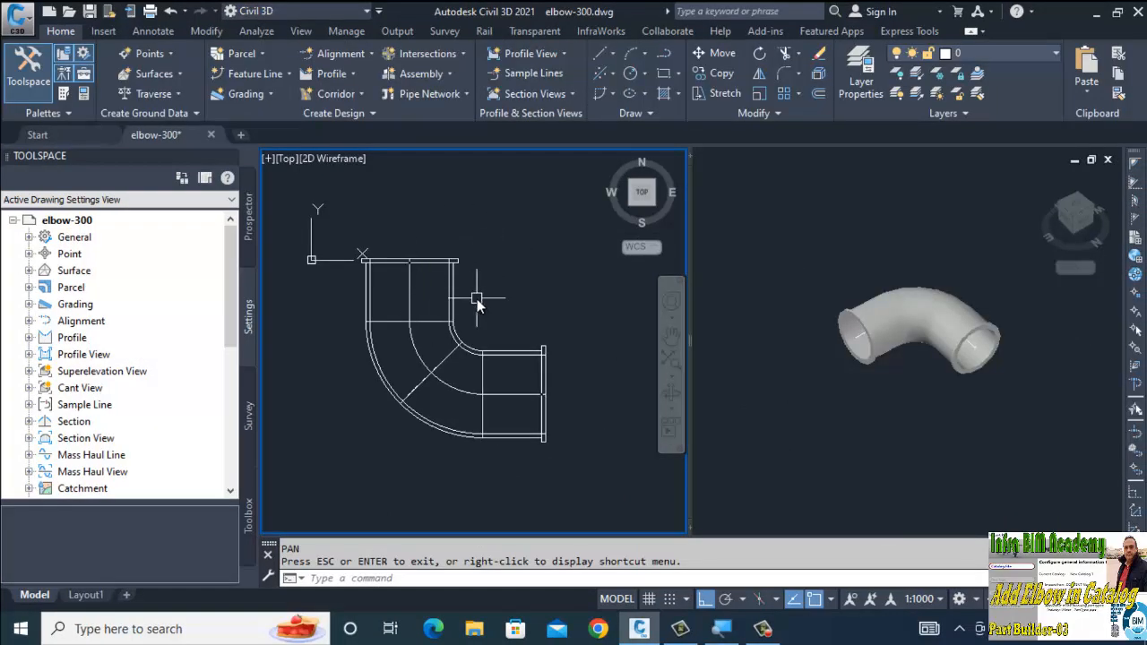
Run PUBLISHPARTCONTENT on the elbow solid and its centreline, with Millimeters as the measuring unit and Elbow as the part type.
{"action": "type", "text": "P"}
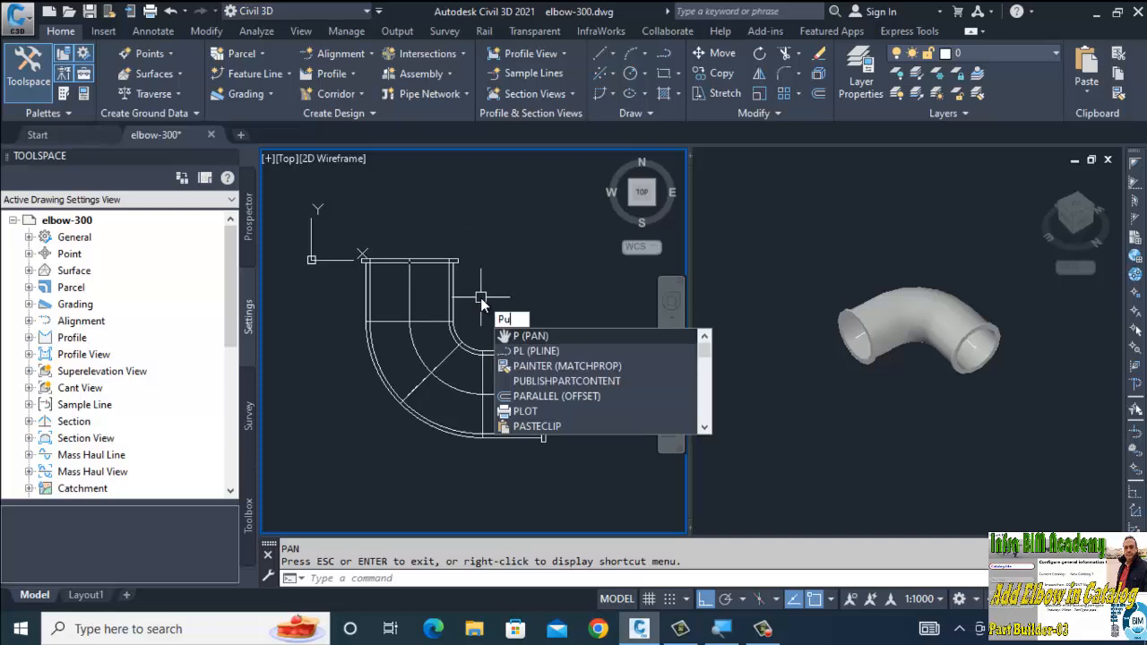
{"action": "type", "text": "UBLISHPARTCONTENT"}
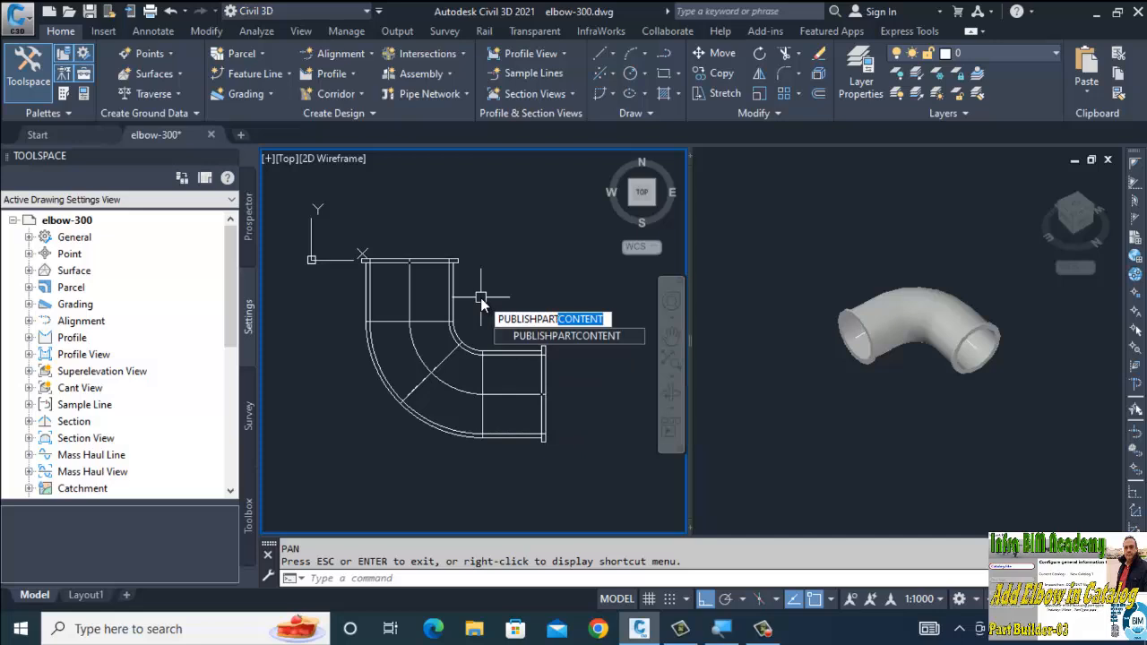
{"action": "left_click", "coordinate": [537, 338]}
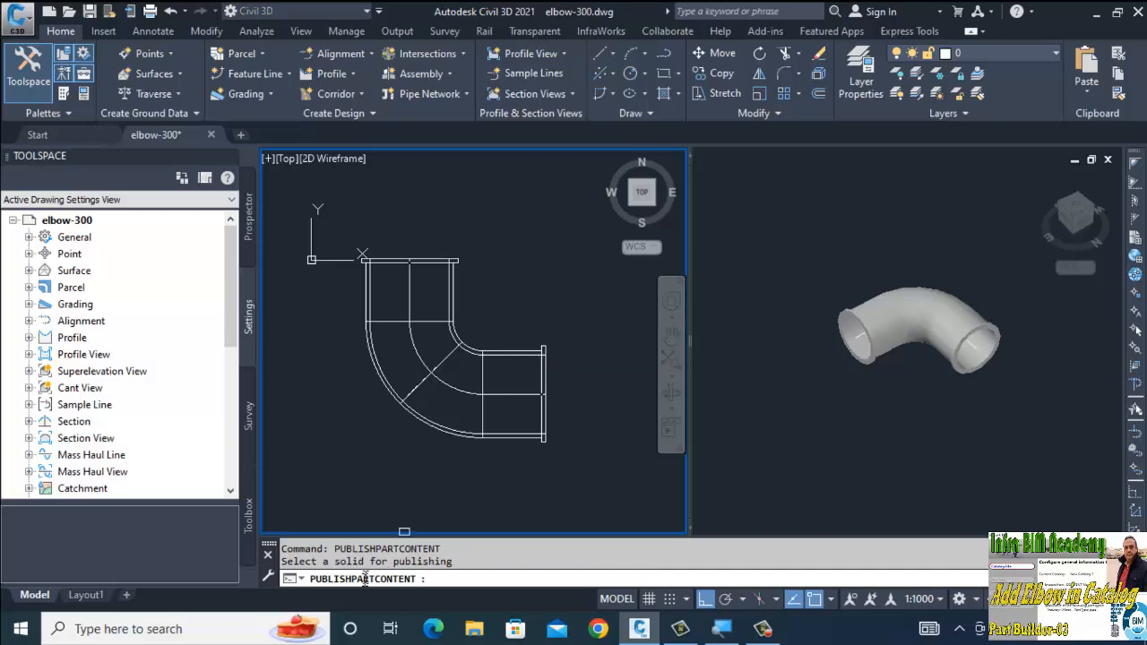
{"action": "left_click", "coordinate": [500, 353]}
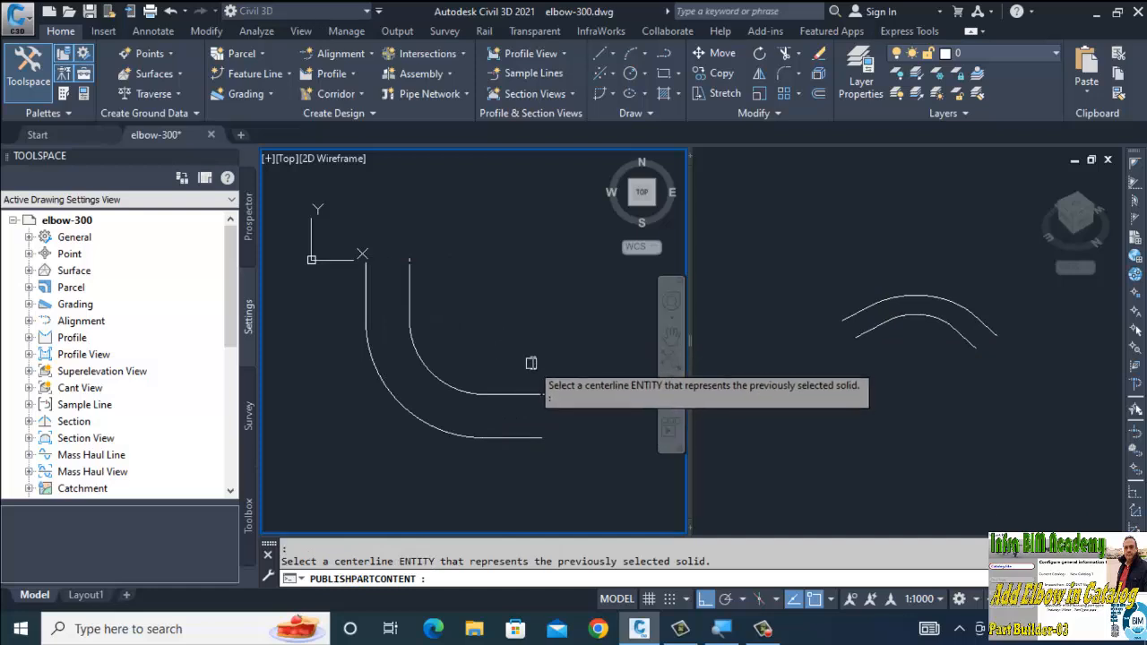
{"action": "left_click", "coordinate": [498, 395]}
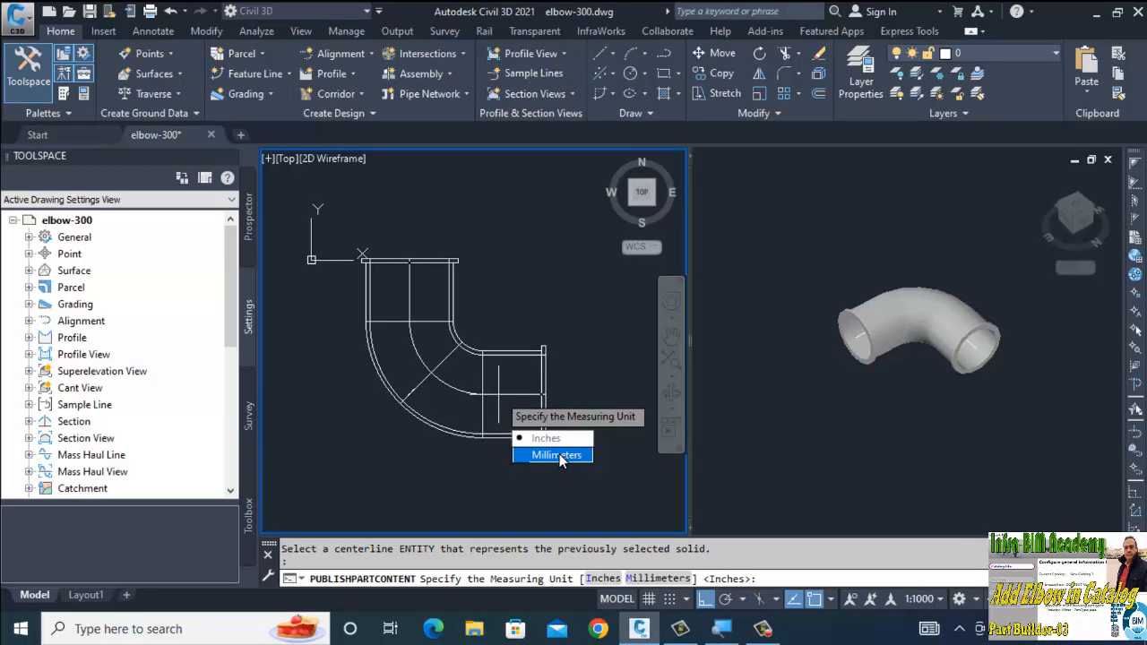
{"action": "left_click", "coordinate": [559, 455]}
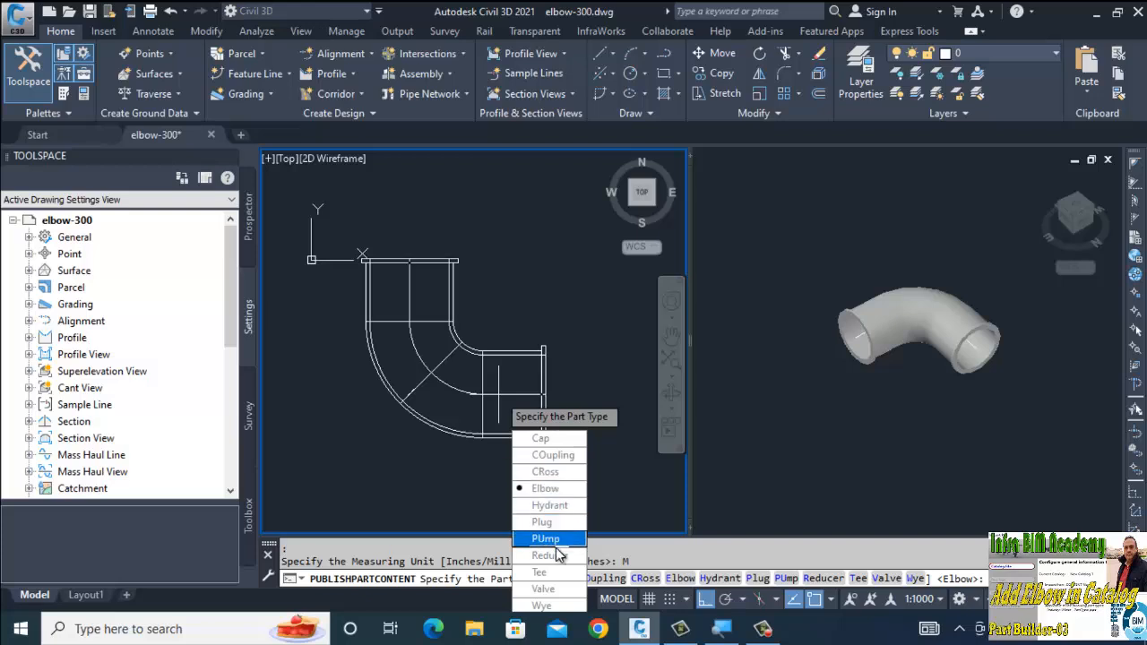
{"action": "left_click", "coordinate": [544, 488]}
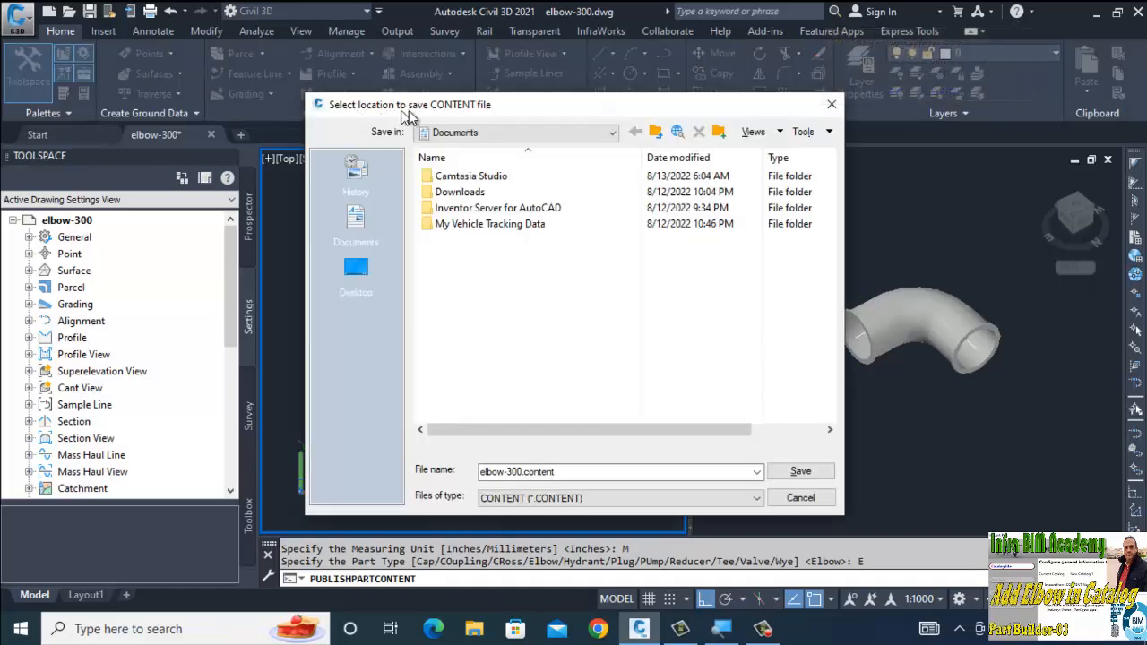
Create a new folder on the Desktop for the content file, named with the author's full name followed by "Catalog".
{"action": "left_click", "coordinate": [542, 134]}
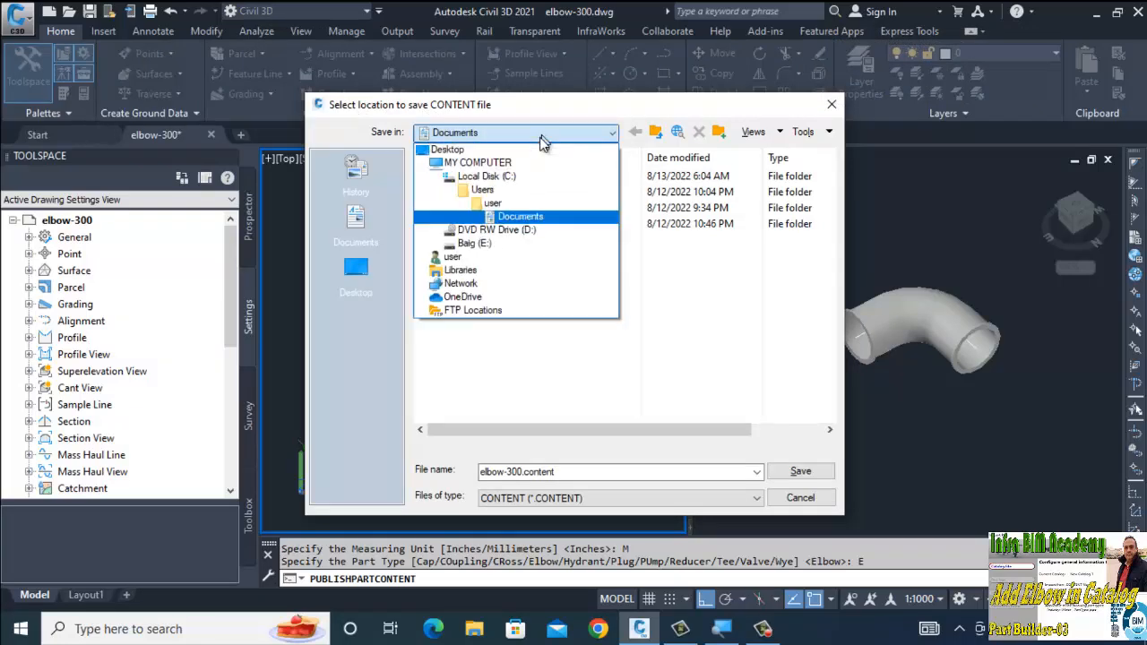
{"action": "left_click", "coordinate": [447, 149]}
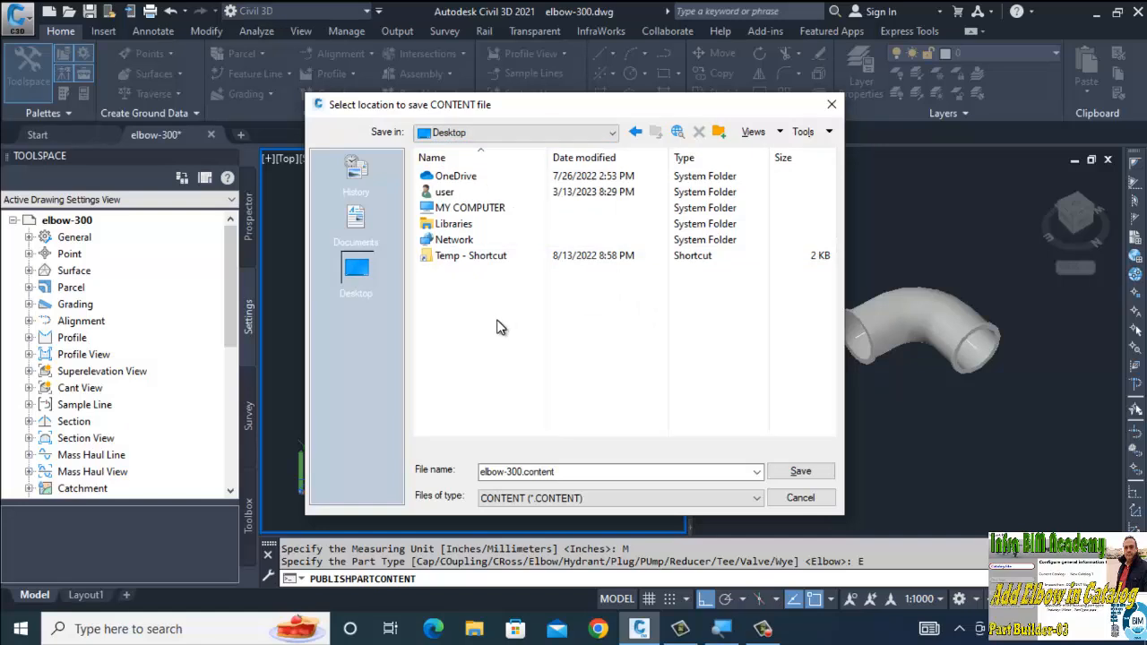
{"action": "right_click", "coordinate": [488, 286]}
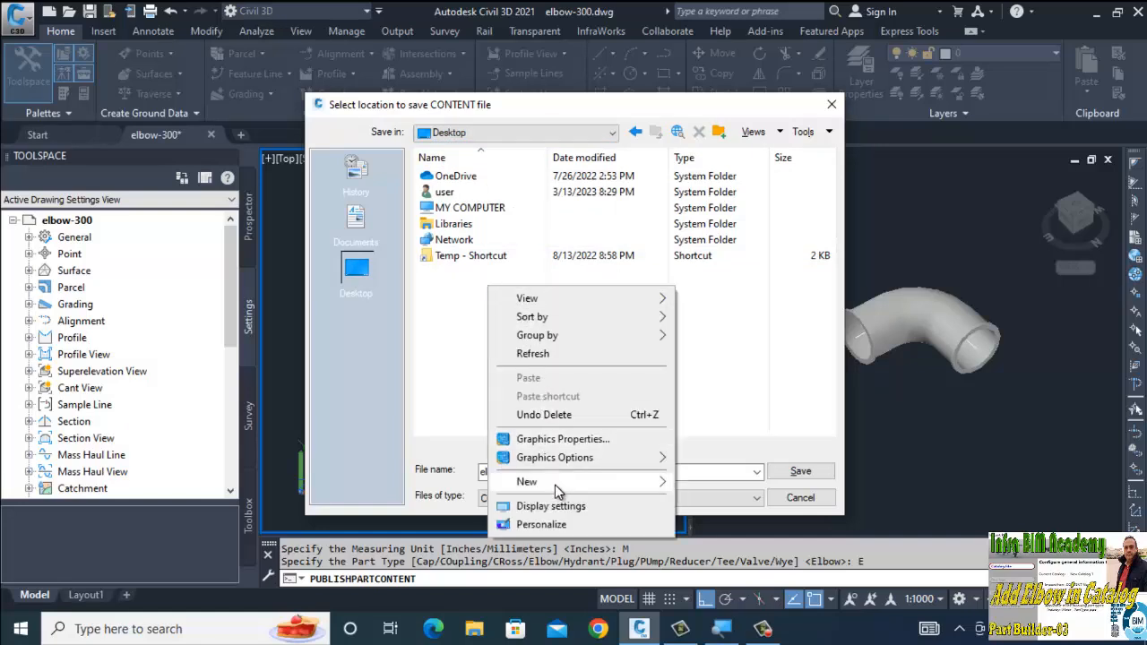
{"action": "mouse_move", "coordinate": [554, 485]}
{"action": "left_click", "coordinate": [731, 483]}
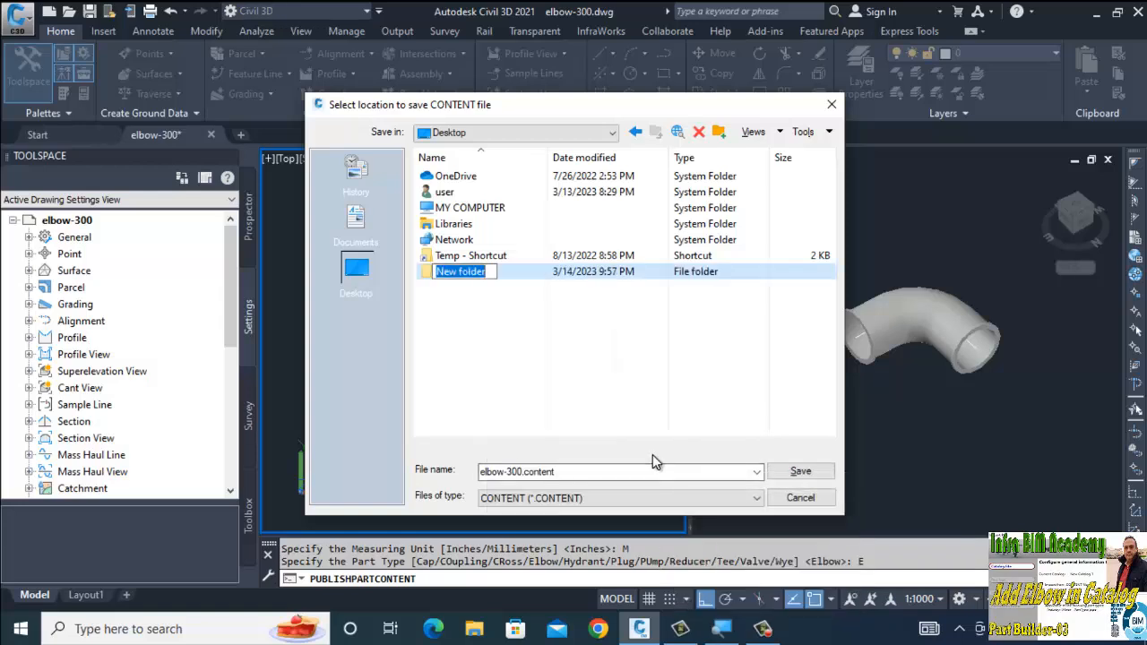
{"action": "type", "text": "ashraf"}
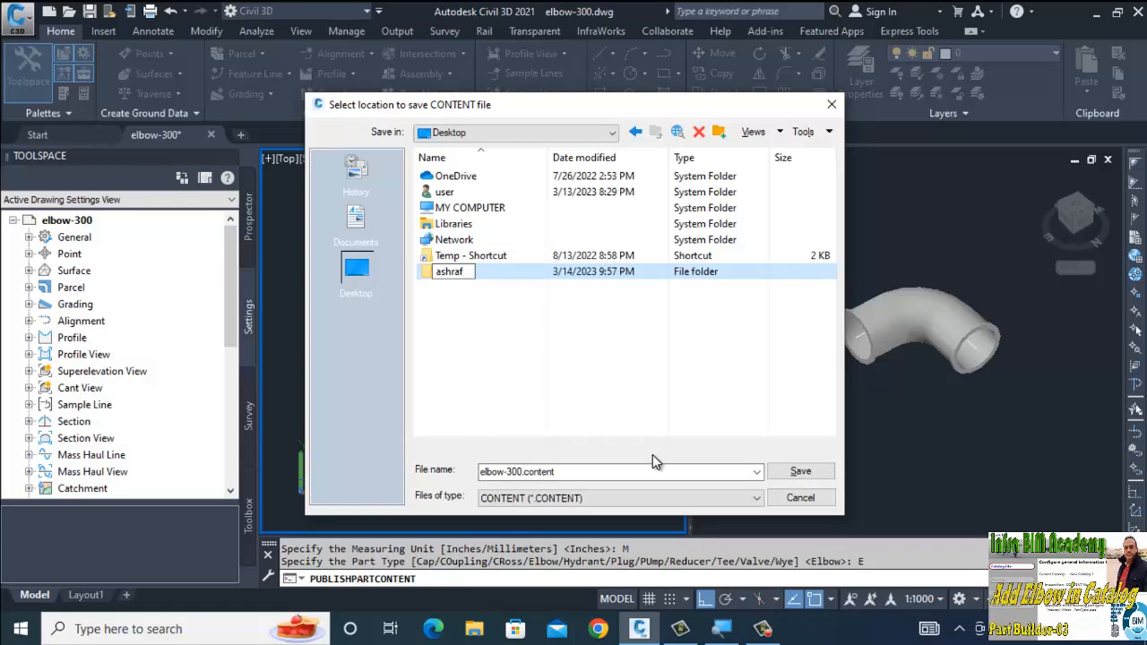
{"action": "key", "text": "BackSpace"}
{"action": "key", "text": "BackSpace"}
{"action": "key", "text": "BackSpace"}
{"action": "key", "text": "BackSpace"}
{"action": "key", "text": "BackSpace"}
{"action": "type", "text": "Ashraf Baig"}
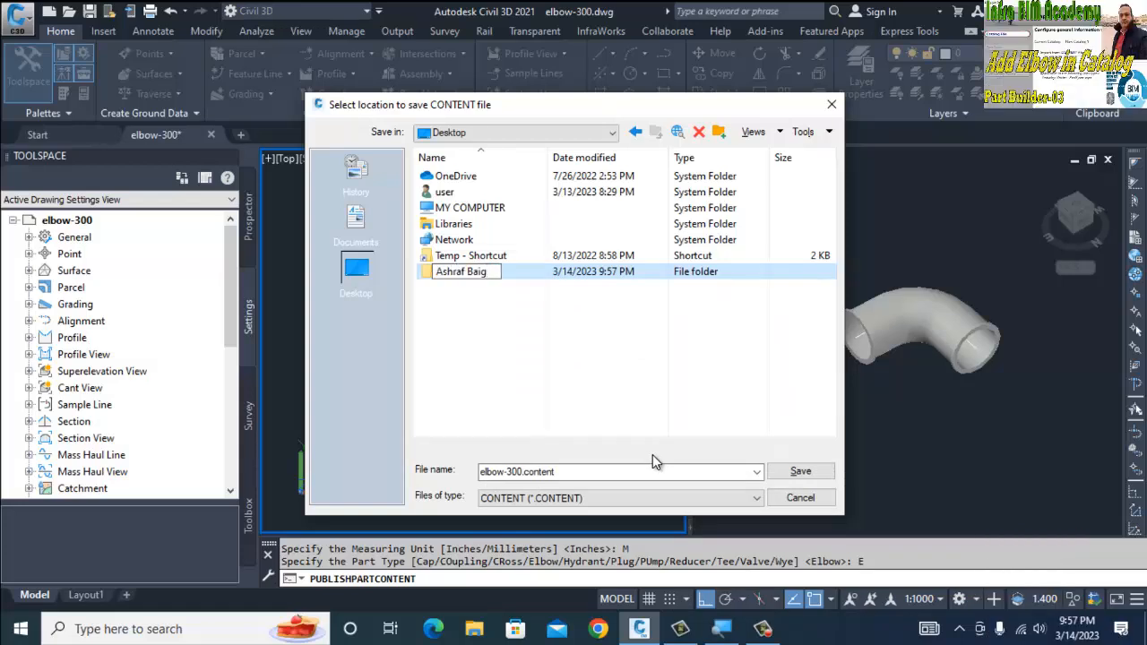
{"action": "type", "text": " Catalog"}
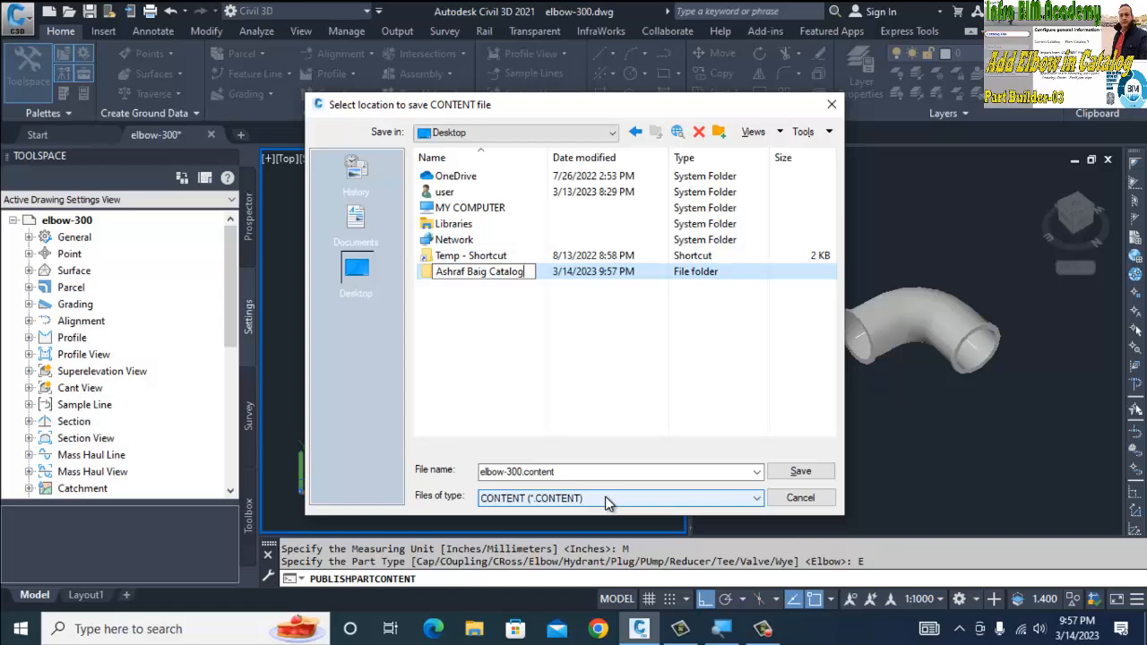
Publish the elbow as elbow-300.content into the new Catalog folder.
{"action": "left_click", "coordinate": [491, 276]}
{"action": "double_click", "coordinate": [491, 276]}
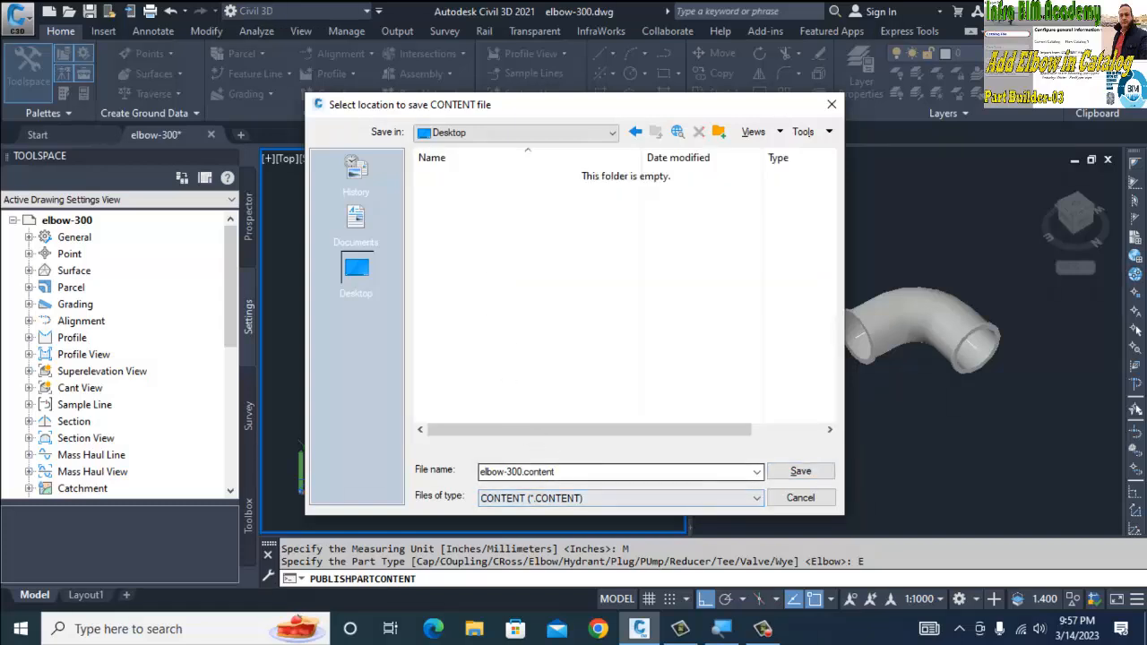
{"action": "left_click", "coordinate": [520, 471]}
{"action": "key", "text": "Return"}
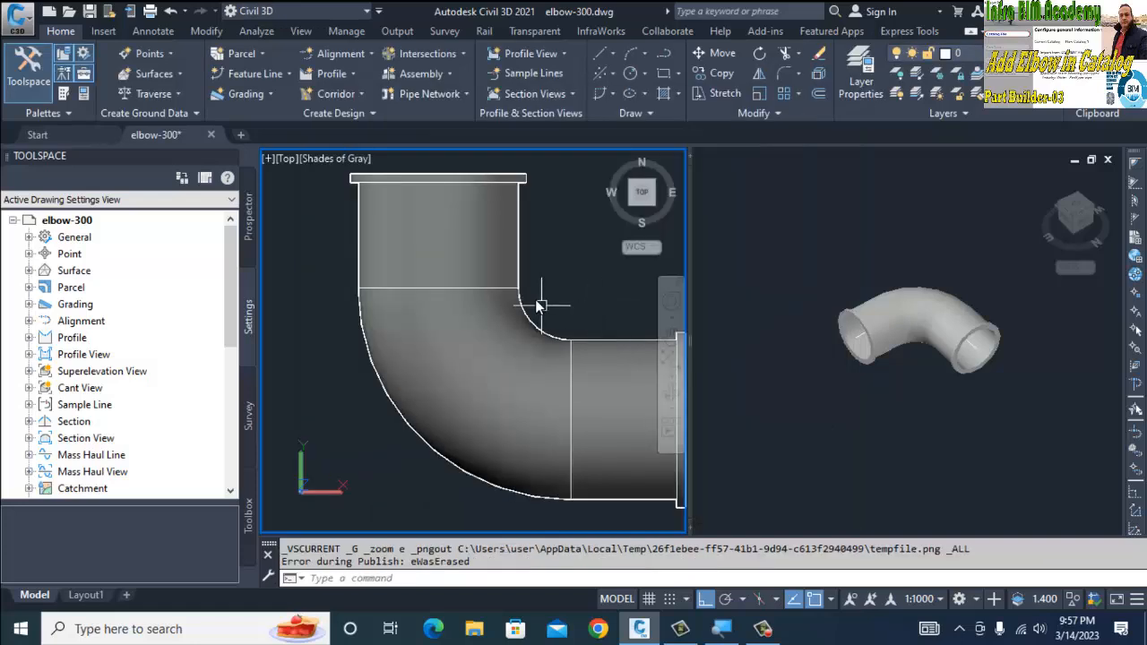
{"action": "scroll", "coordinate": [530, 259], "scroll_direction": "down", "scroll_amount": 2}
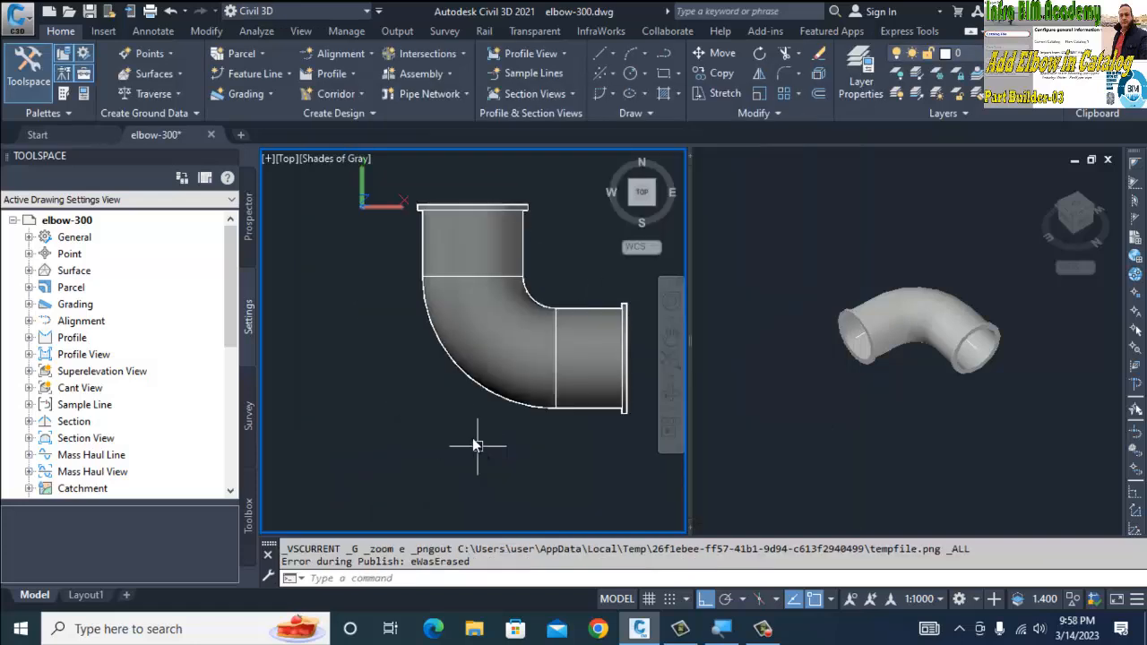
{"action": "left_click", "coordinate": [460, 238]}
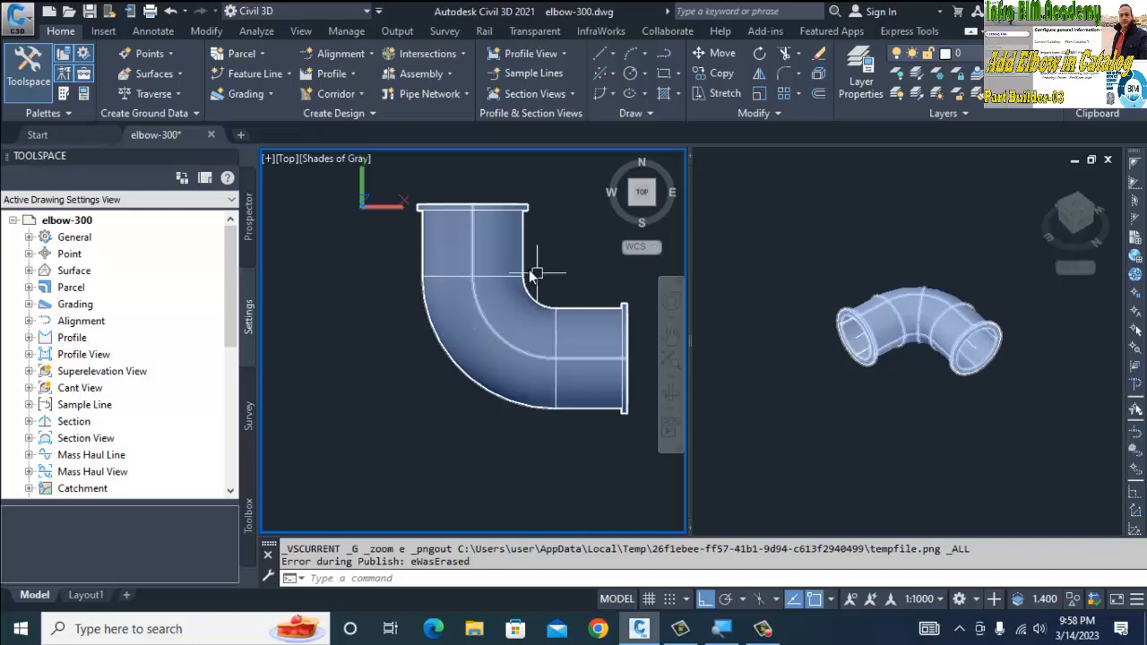
{"action": "key", "text": "Escape"}
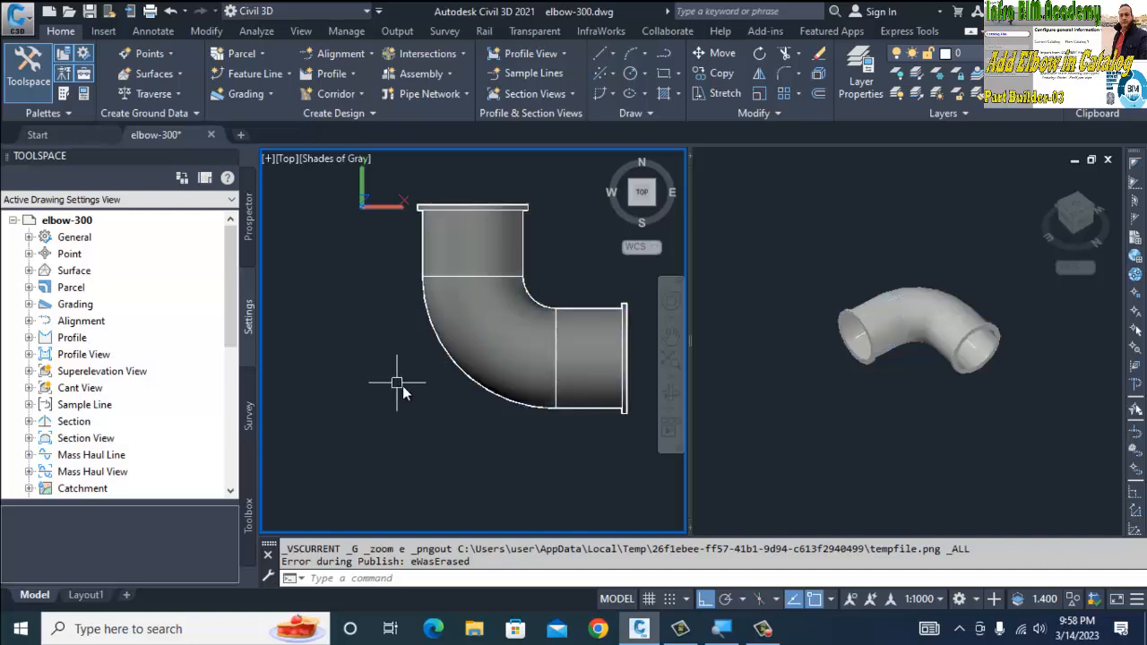
Check the author's Catalog folder on the Desktop for the published elbow-300.content file and return to the drawing.
{"action": "left_click", "coordinate": [475, 305]}
{"action": "key", "text": "Escape"}
{"action": "key", "text": "super+d"}
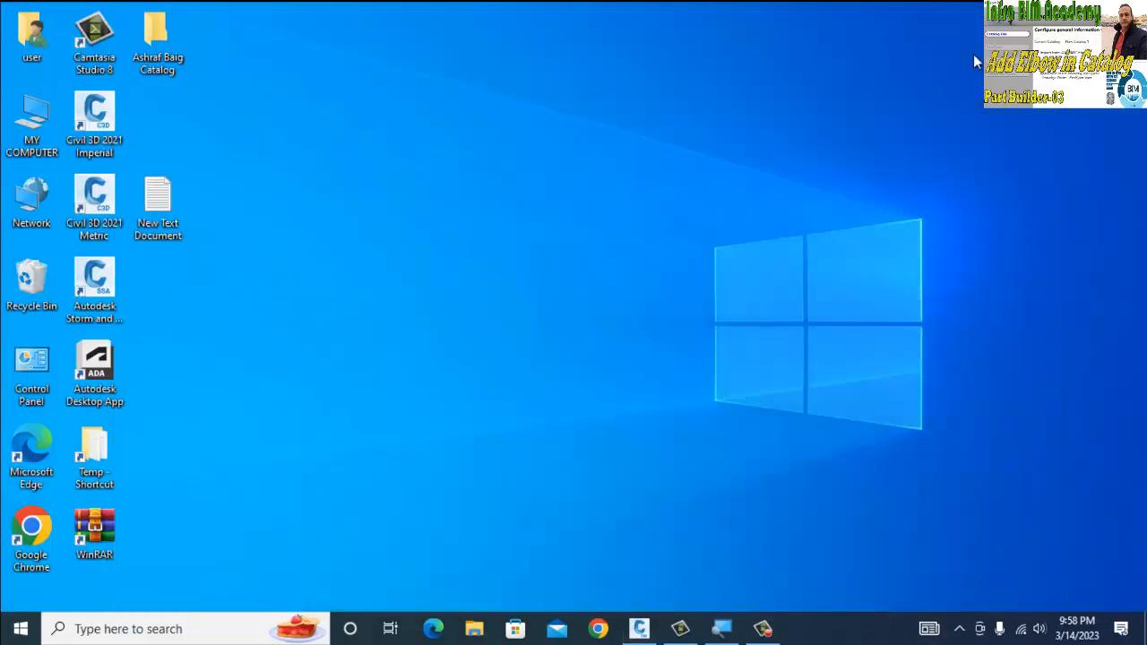
{"action": "double_click", "coordinate": [157, 34]}
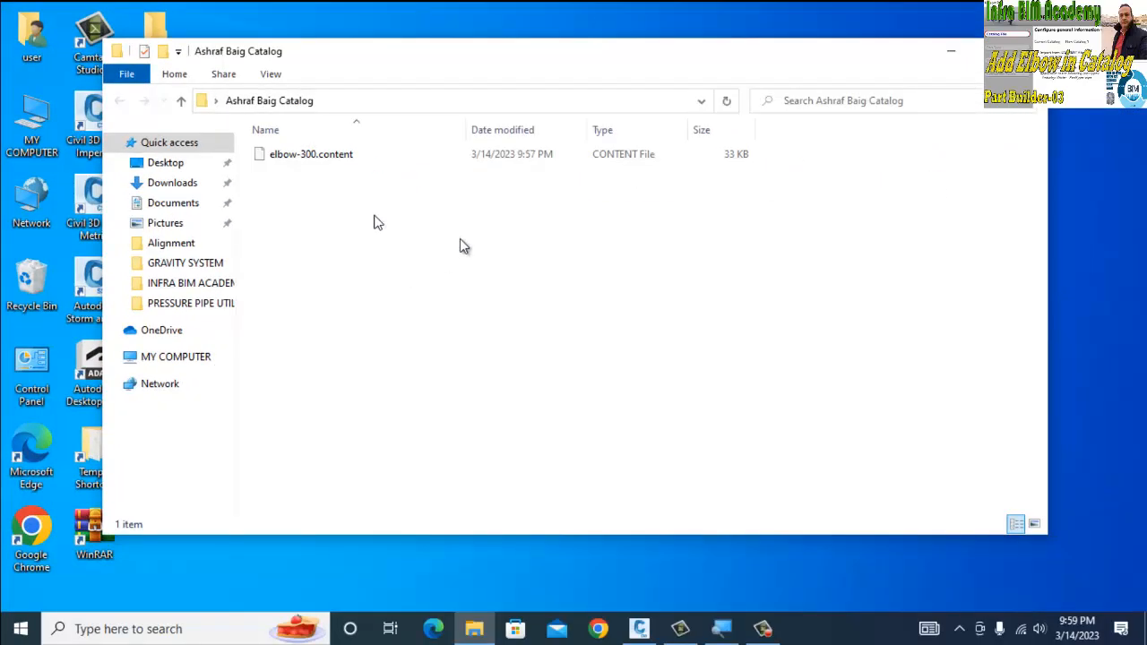
{"action": "left_click", "coordinate": [951, 51]}
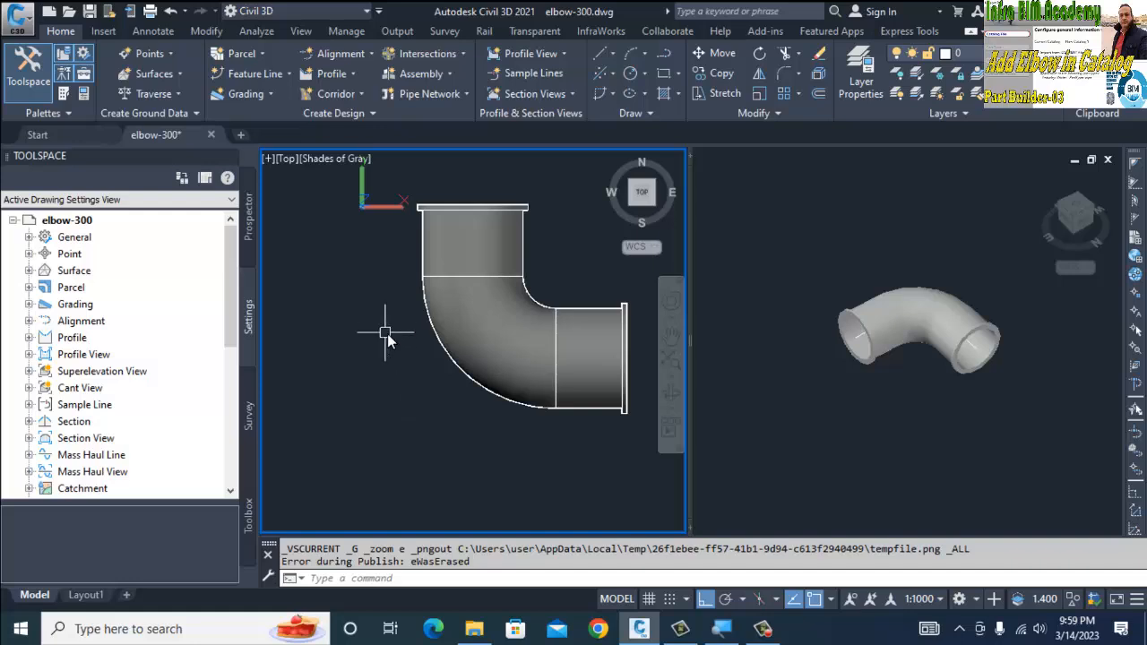
{"action": "left_click", "coordinate": [461, 300]}
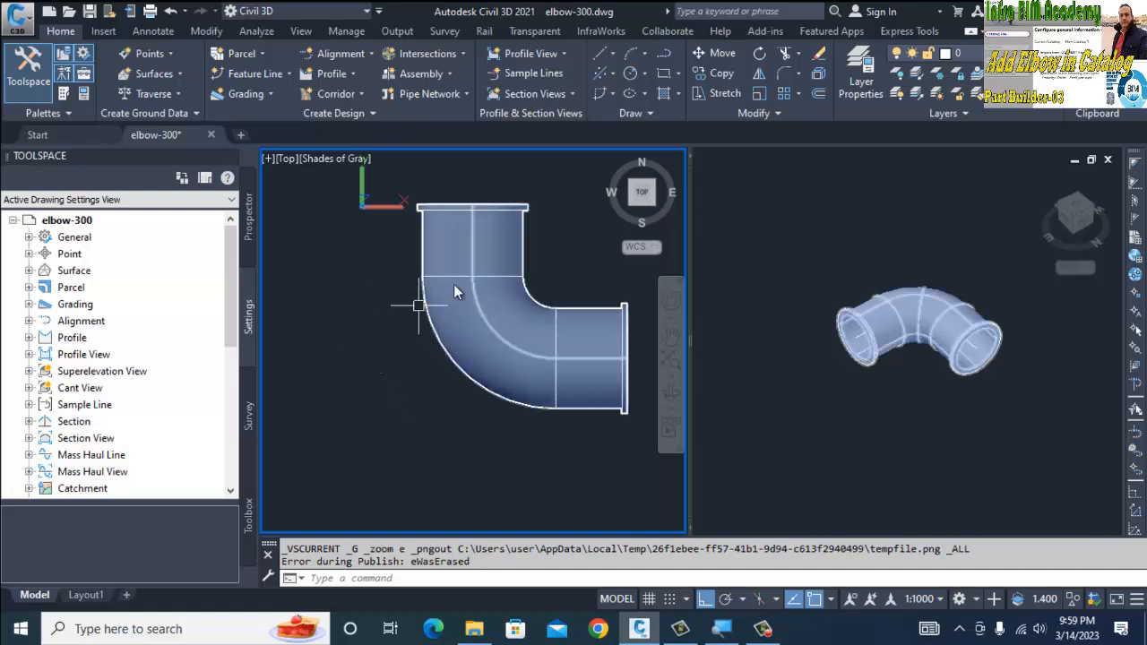
{"action": "key", "text": "Escape"}
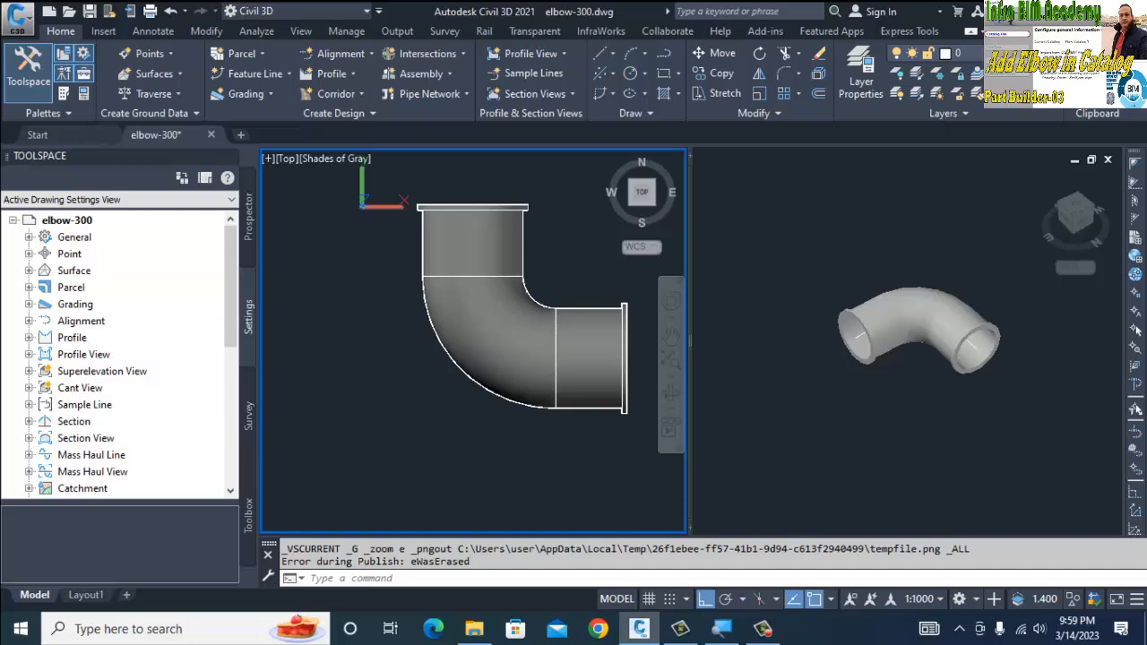
Open Content Catalog Editor and create a new catalog file with Metric as the catalog unit.
{"action": "left_click", "coordinate": [181, 630]}
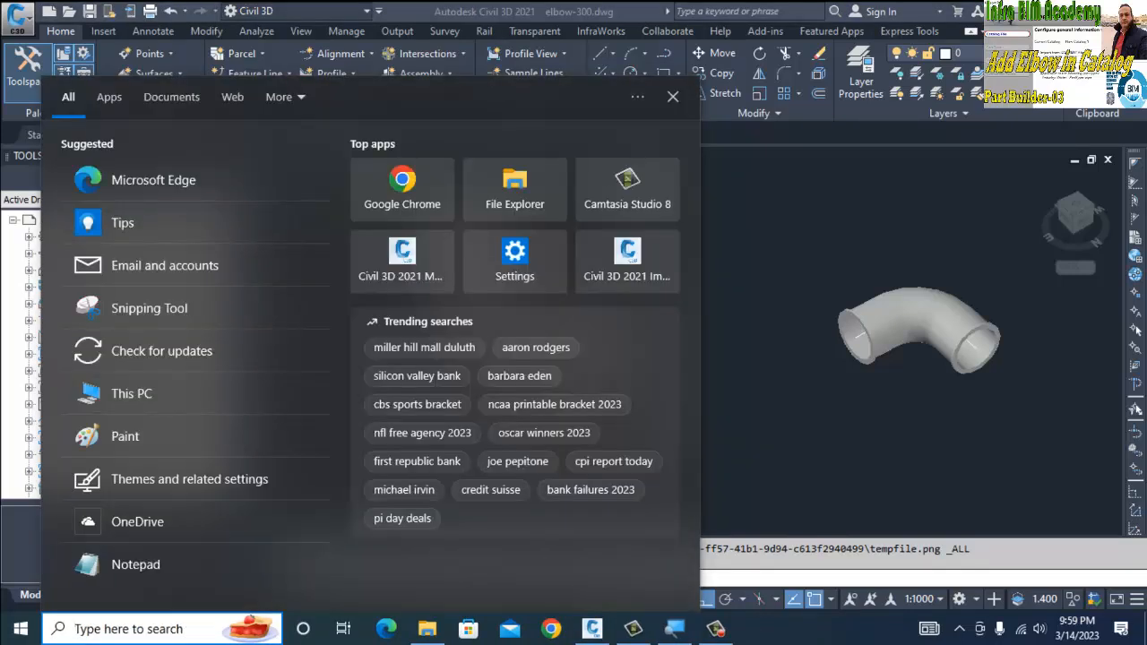
{"action": "type", "text": "content"}
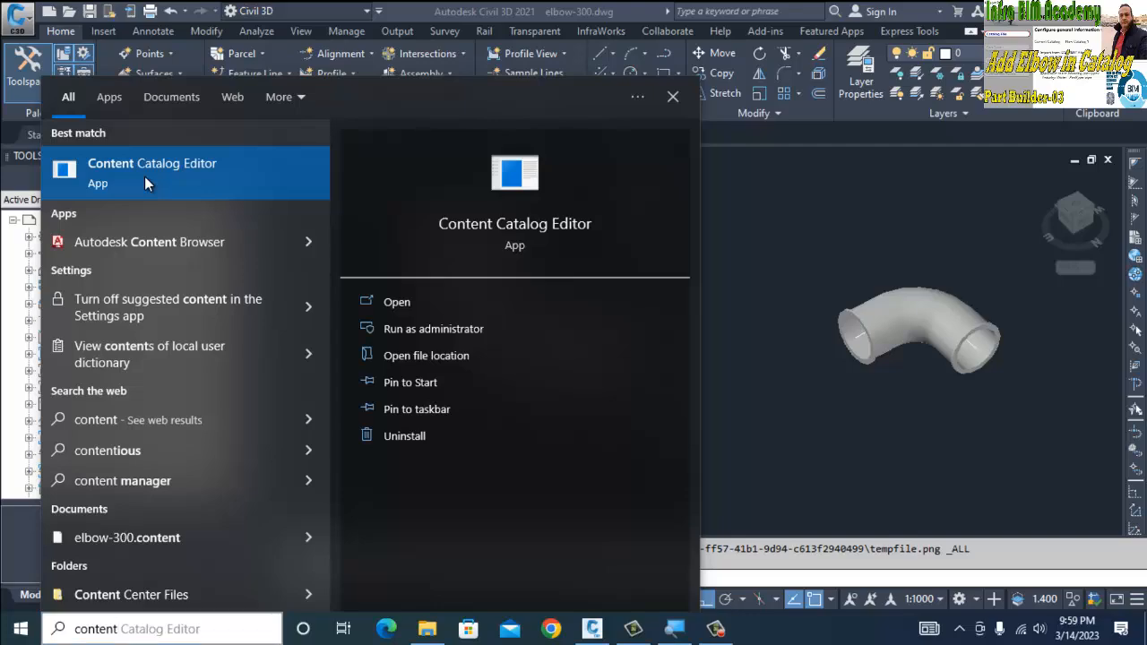
{"action": "left_click", "coordinate": [144, 175]}
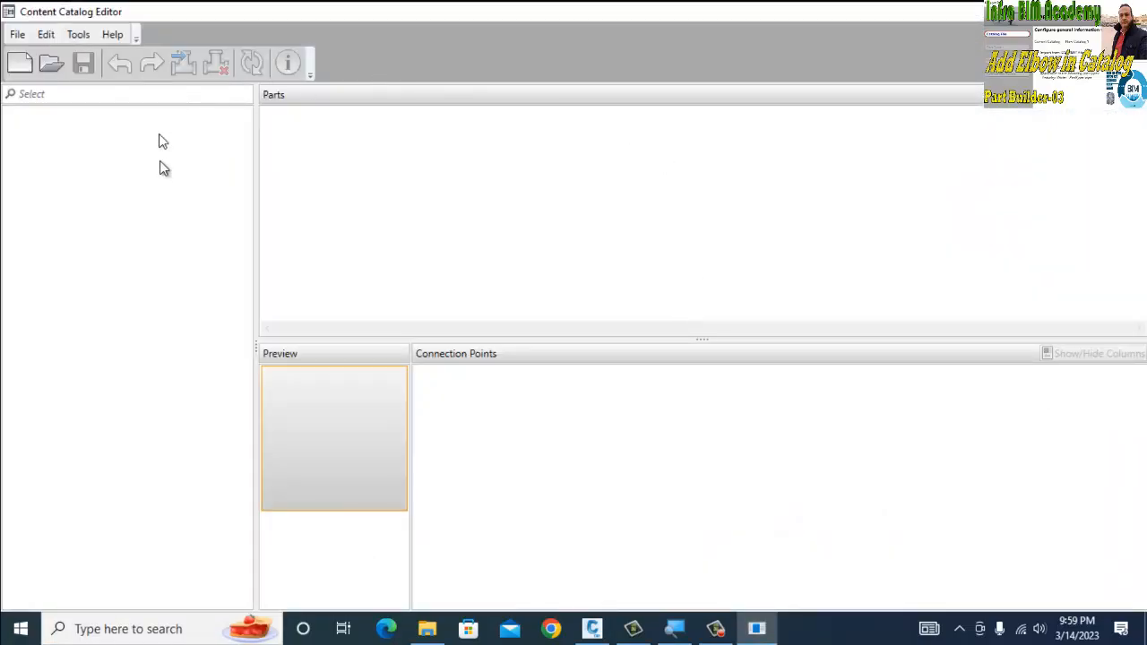
{"action": "left_click", "coordinate": [21, 67]}
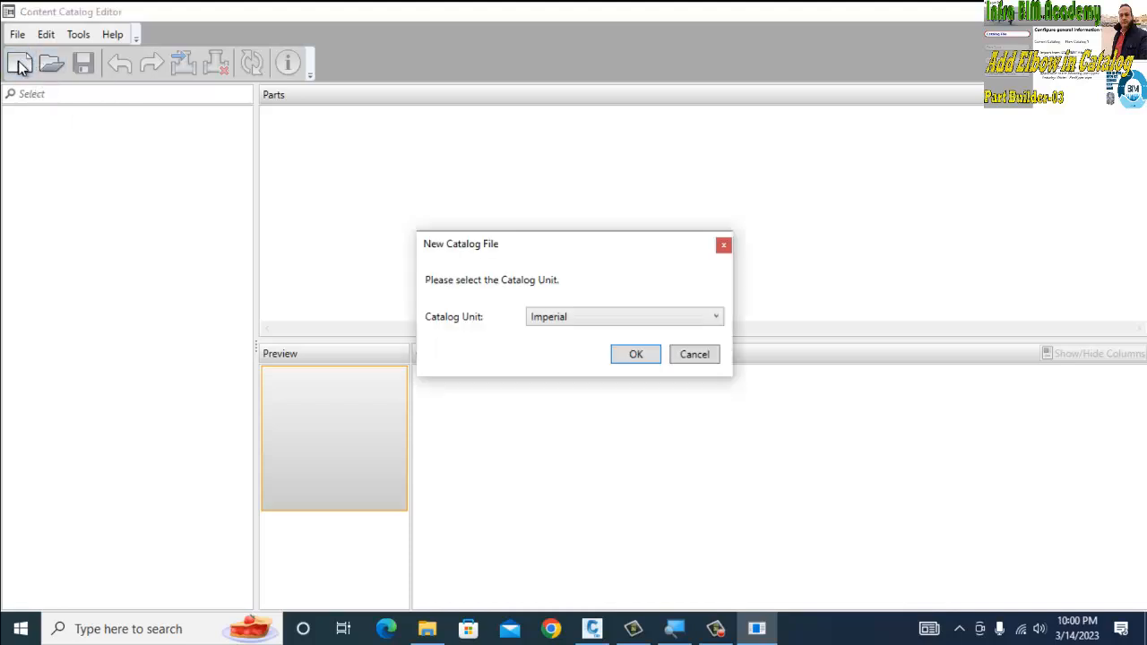
{"action": "left_click", "coordinate": [610, 319]}
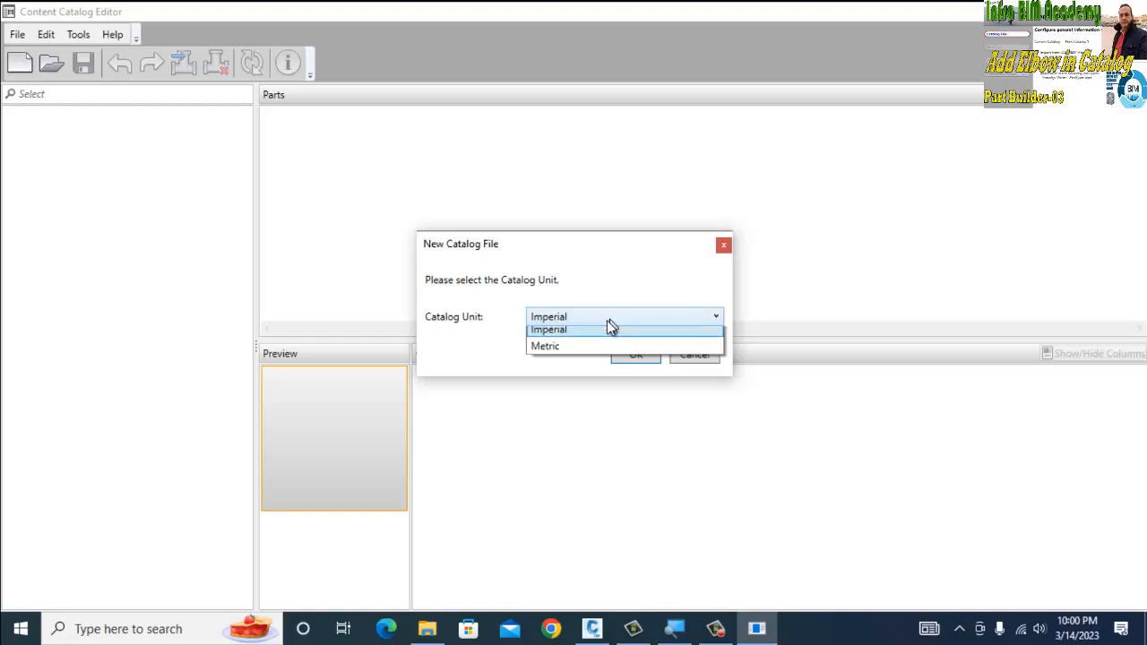
{"action": "left_click", "coordinate": [573, 352]}
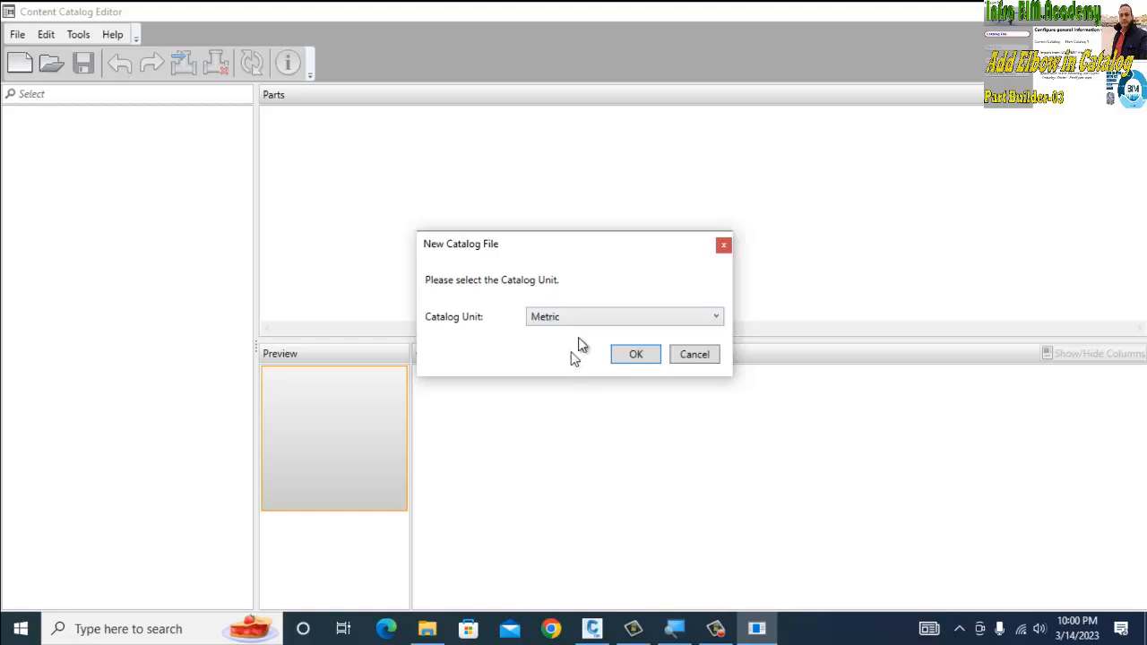
{"action": "left_click", "coordinate": [647, 355]}
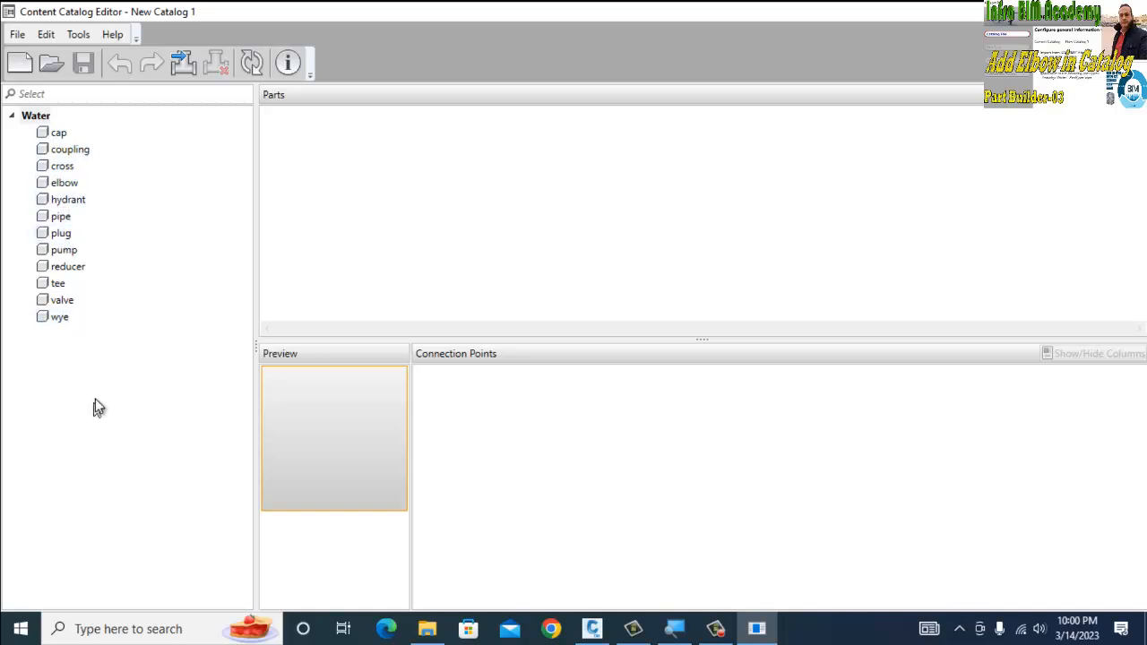
Start importing a part from the elbow-300.content file in the author's Catalog folder on the Desktop and continue to the part type settings.
{"action": "left_click", "coordinate": [183, 64]}
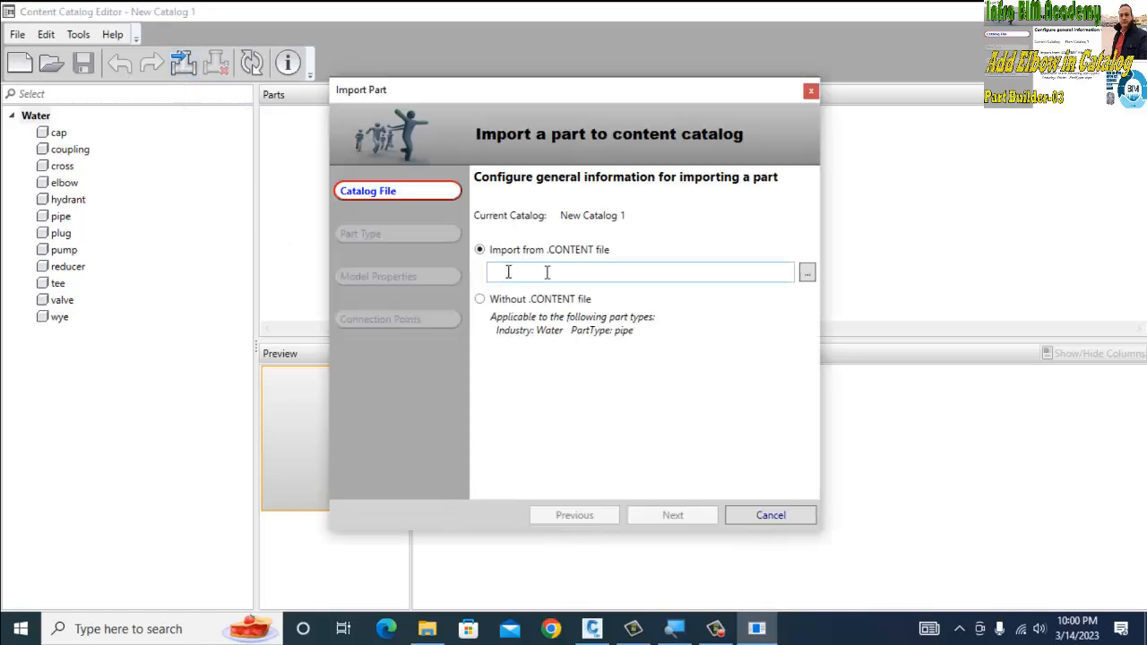
{"action": "left_click", "coordinate": [807, 279]}
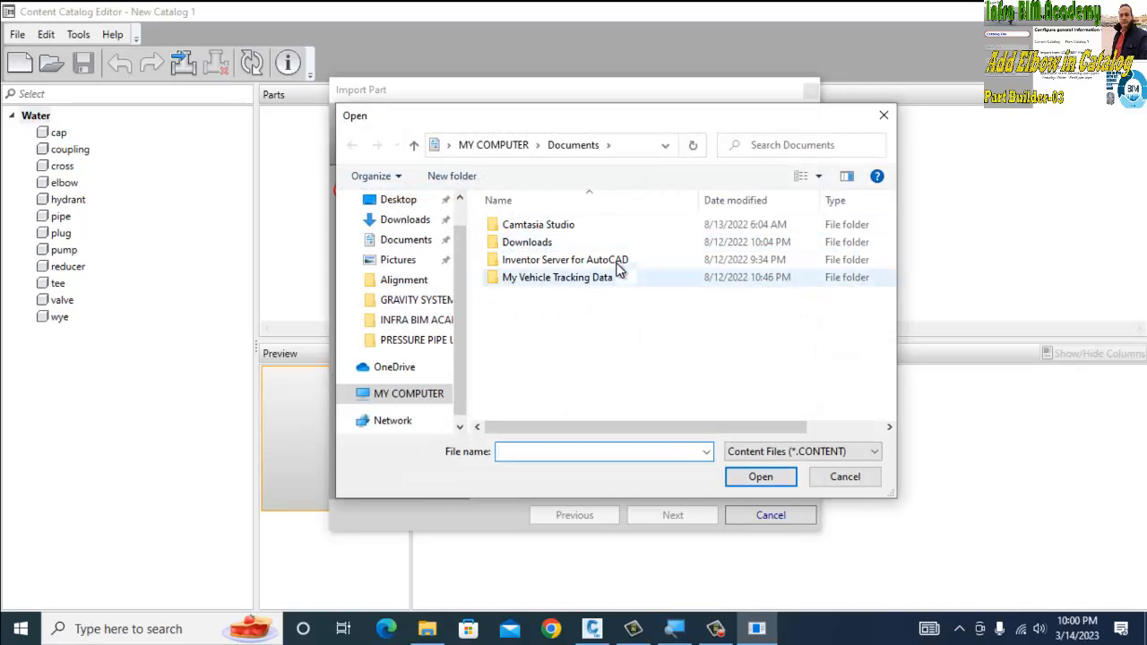
{"action": "left_click", "coordinate": [665, 148]}
{"action": "left_click", "coordinate": [665, 149]}
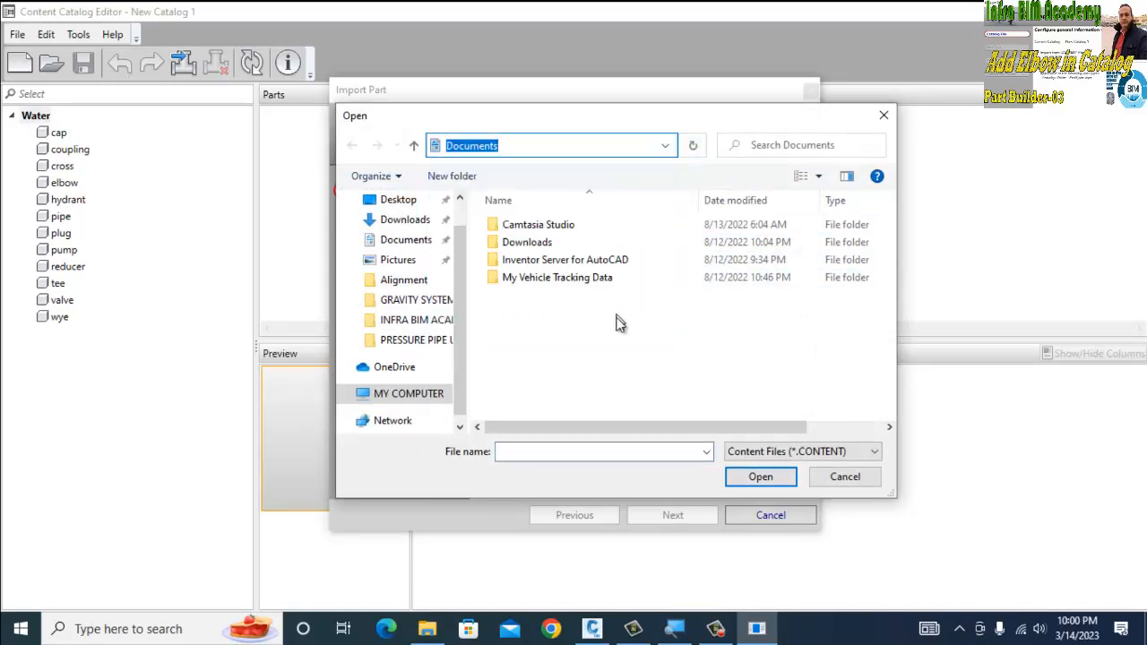
{"action": "left_click", "coordinate": [400, 200]}
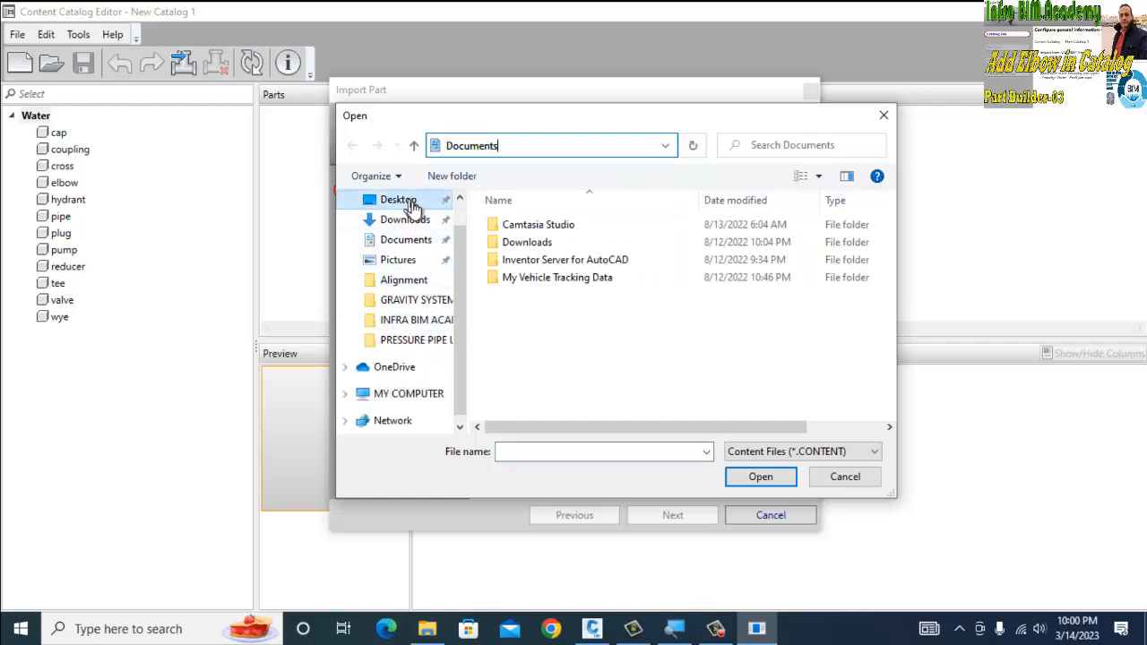
{"action": "left_click", "coordinate": [498, 229]}
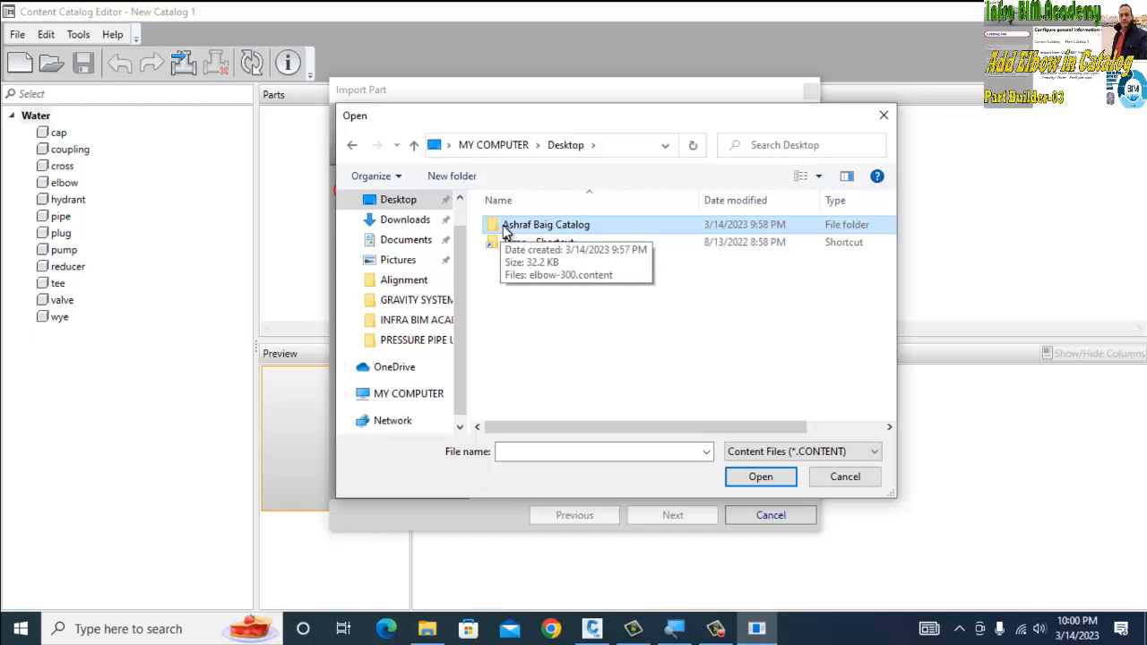
{"action": "double_click", "coordinate": [503, 227]}
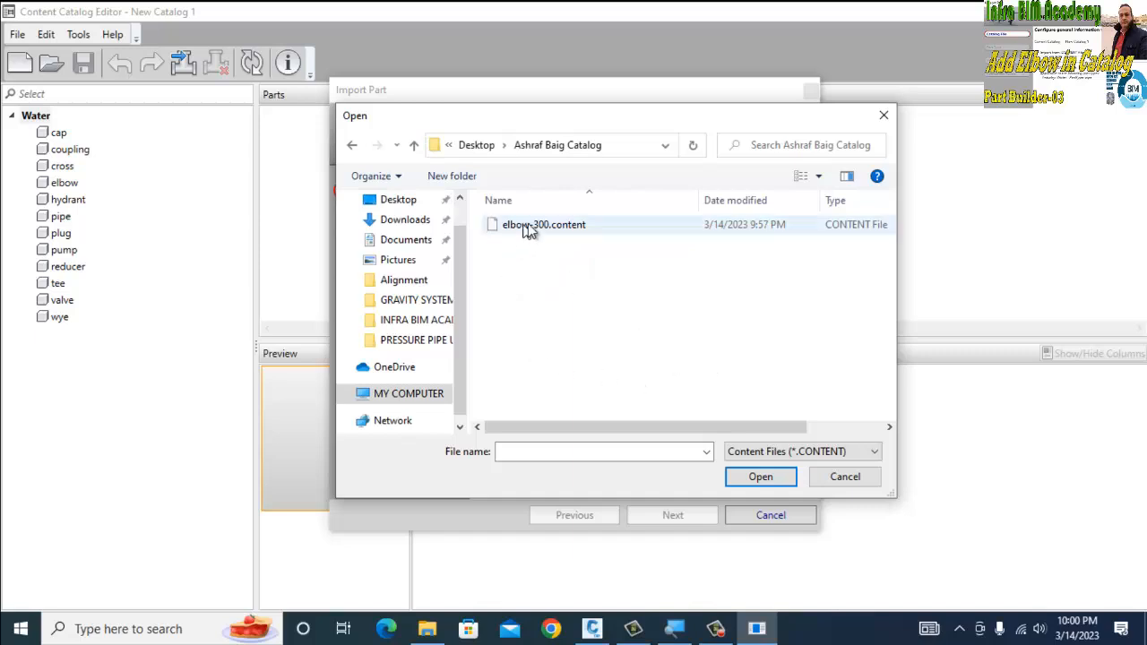
{"action": "left_click", "coordinate": [551, 226]}
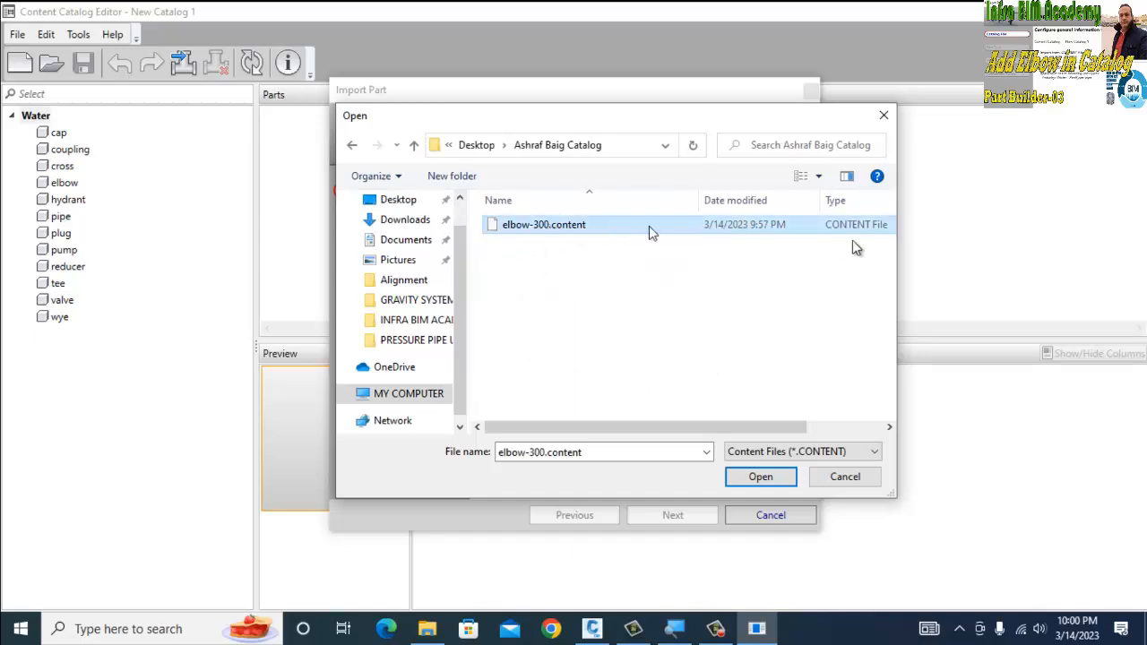
{"action": "left_click", "coordinate": [779, 478]}
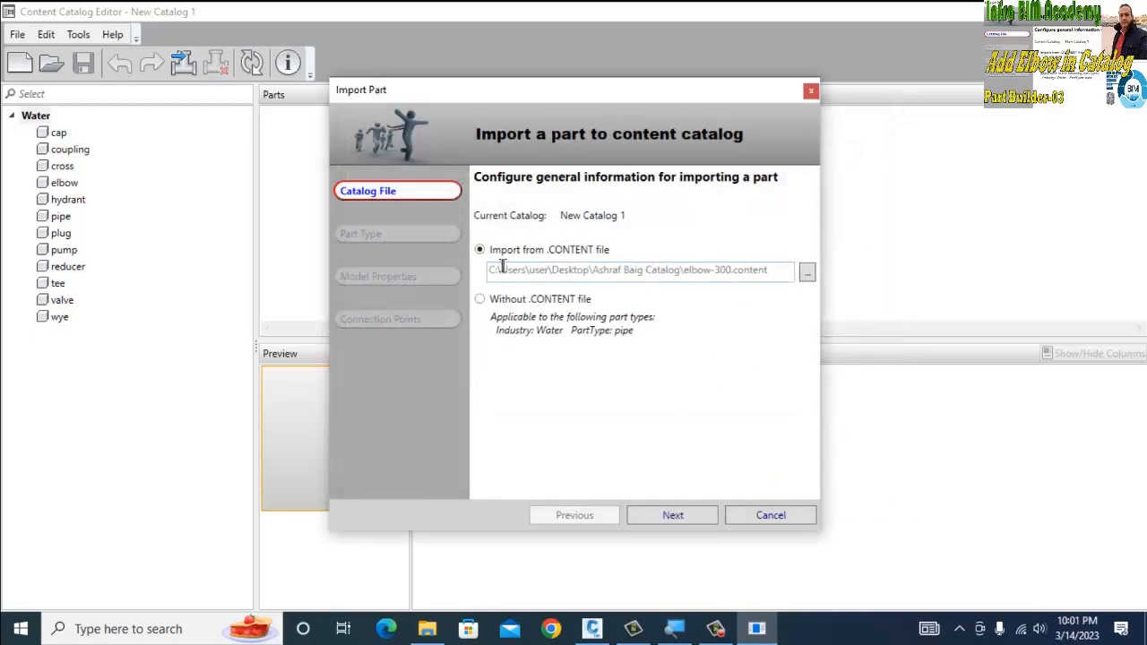
{"action": "left_click", "coordinate": [667, 520]}
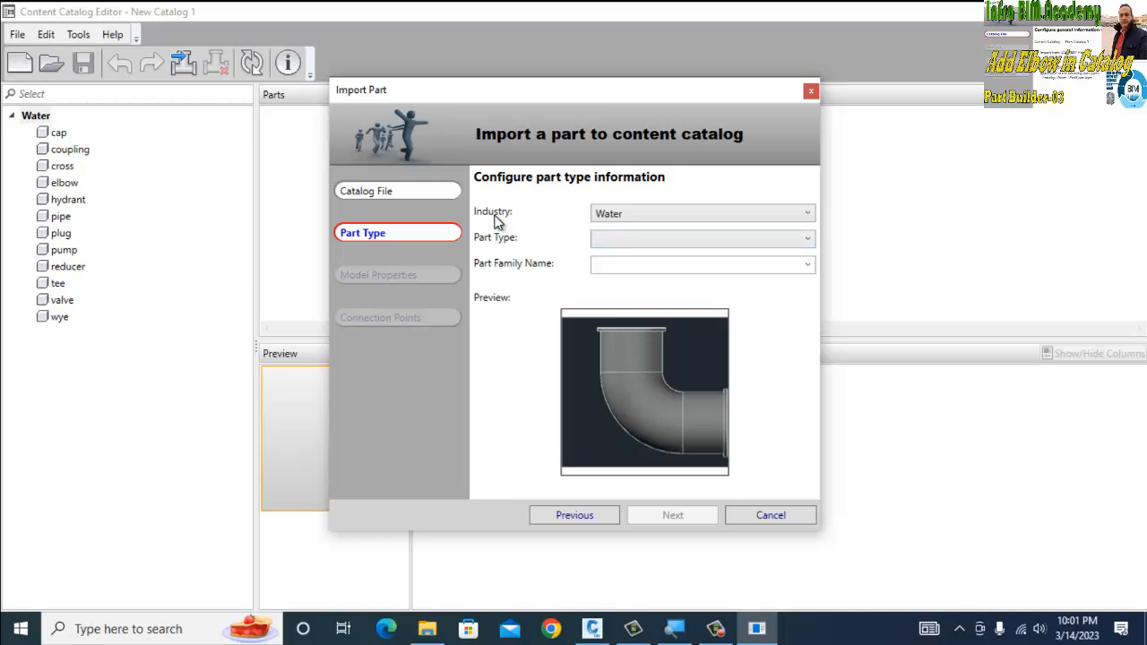
Configure the part type information with Water as industry, elbow as part type and "Elbow 300 dia" as part family name.
{"action": "left_click", "coordinate": [630, 220]}
{"action": "left_click", "coordinate": [630, 224]}
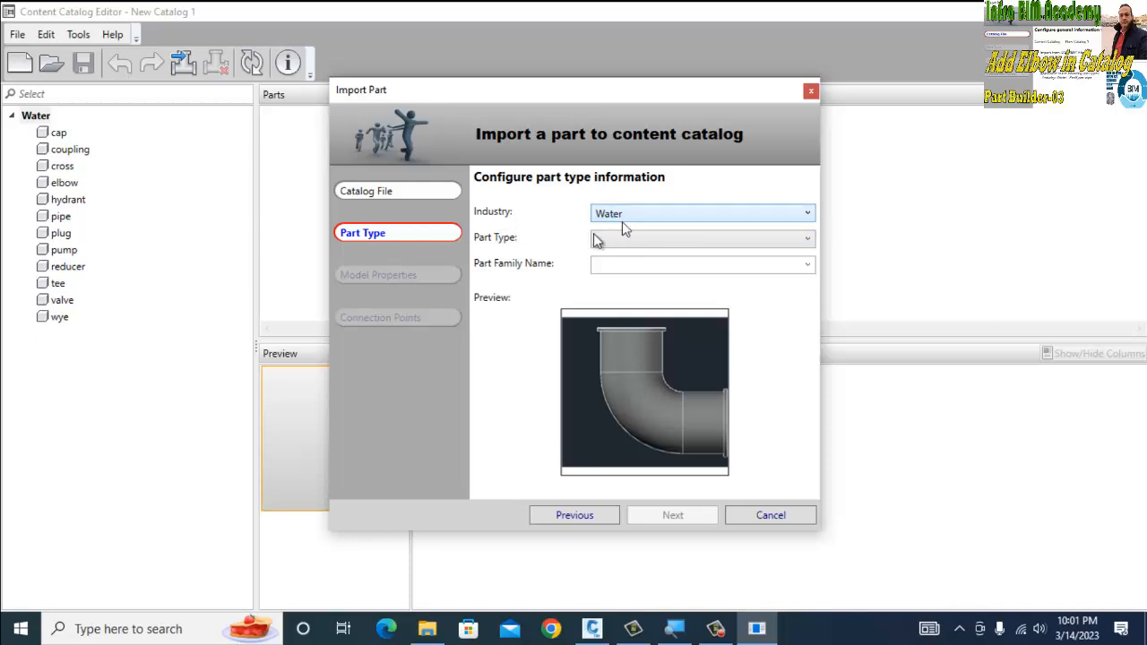
{"action": "left_click", "coordinate": [657, 249]}
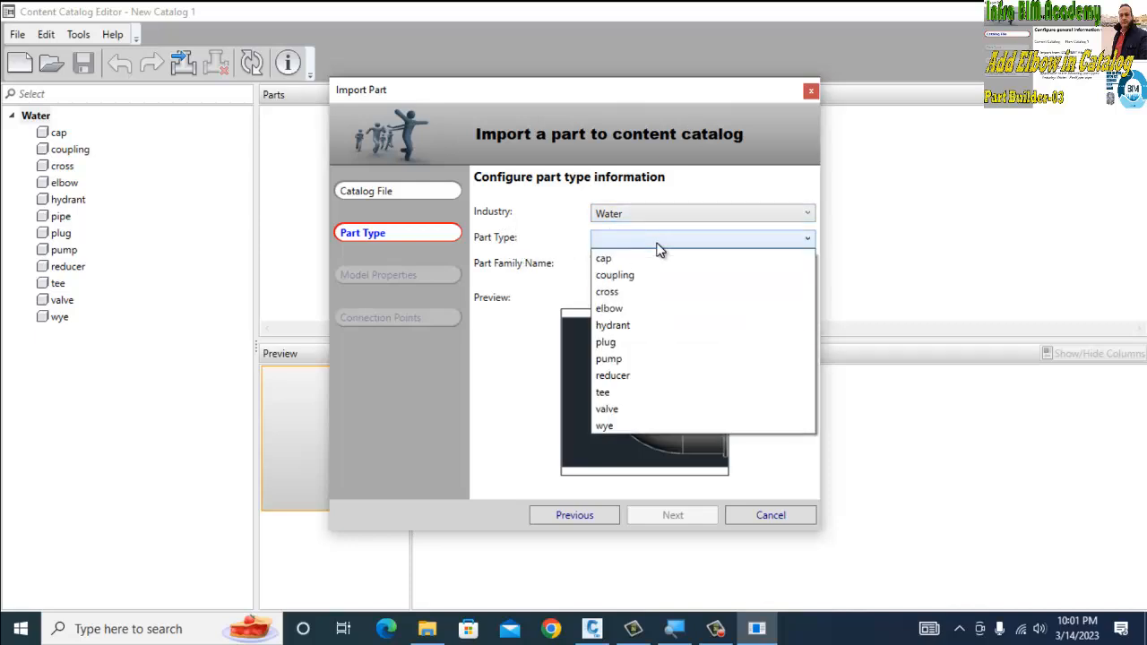
{"action": "left_click", "coordinate": [615, 310]}
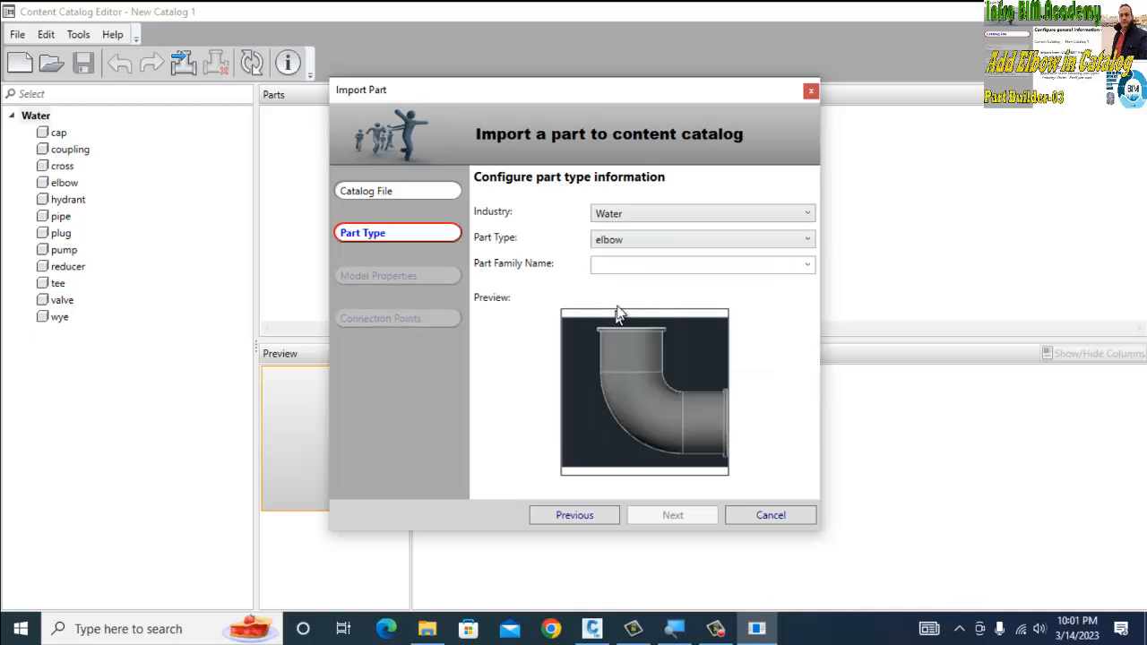
{"action": "left_click", "coordinate": [807, 265]}
{"action": "left_click", "coordinate": [807, 266]}
{"action": "type", "text": "Elbow 300 dia"}
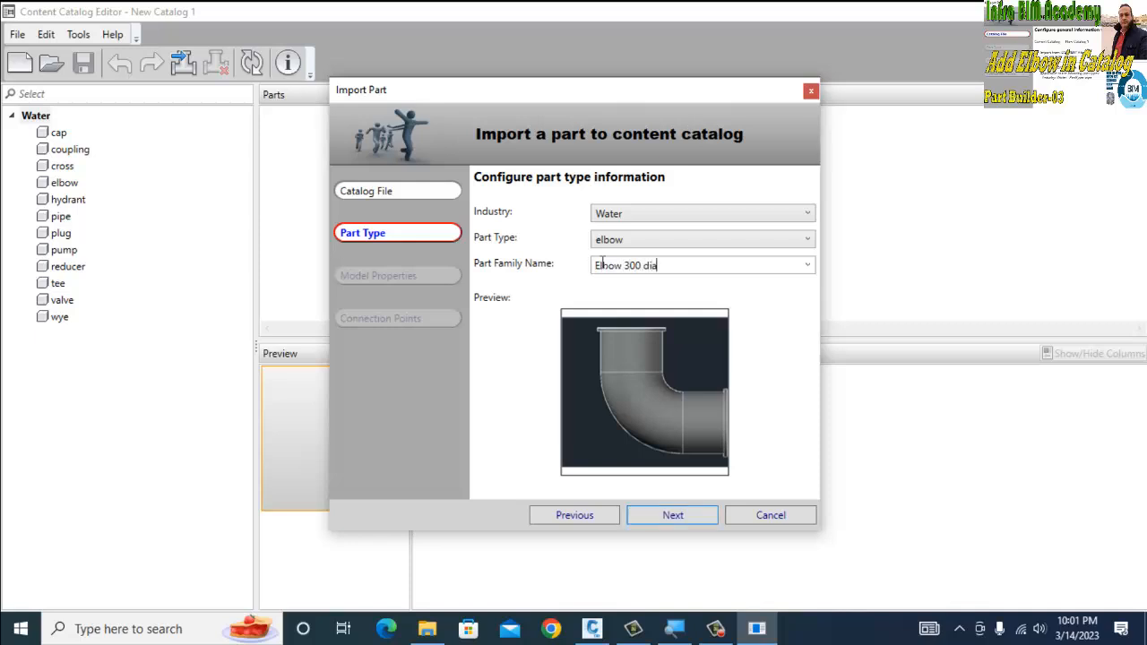
{"action": "left_click", "coordinate": [672, 517]}
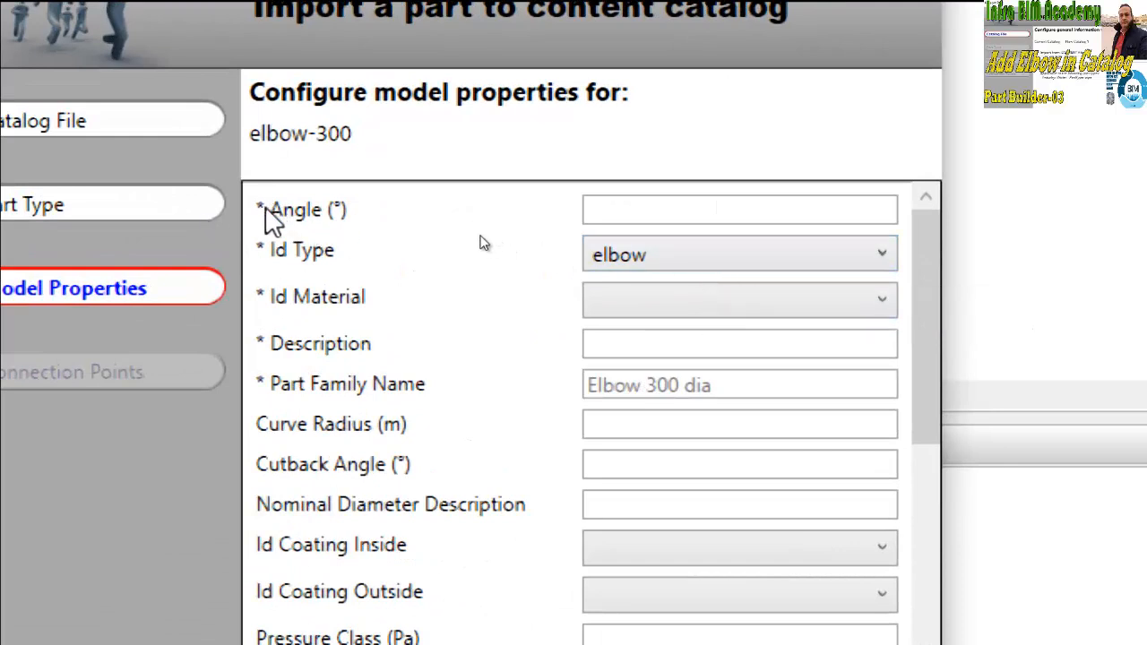
Set the elbow's angle to 90° in the model properties.
{"action": "left_click", "coordinate": [648, 352]}
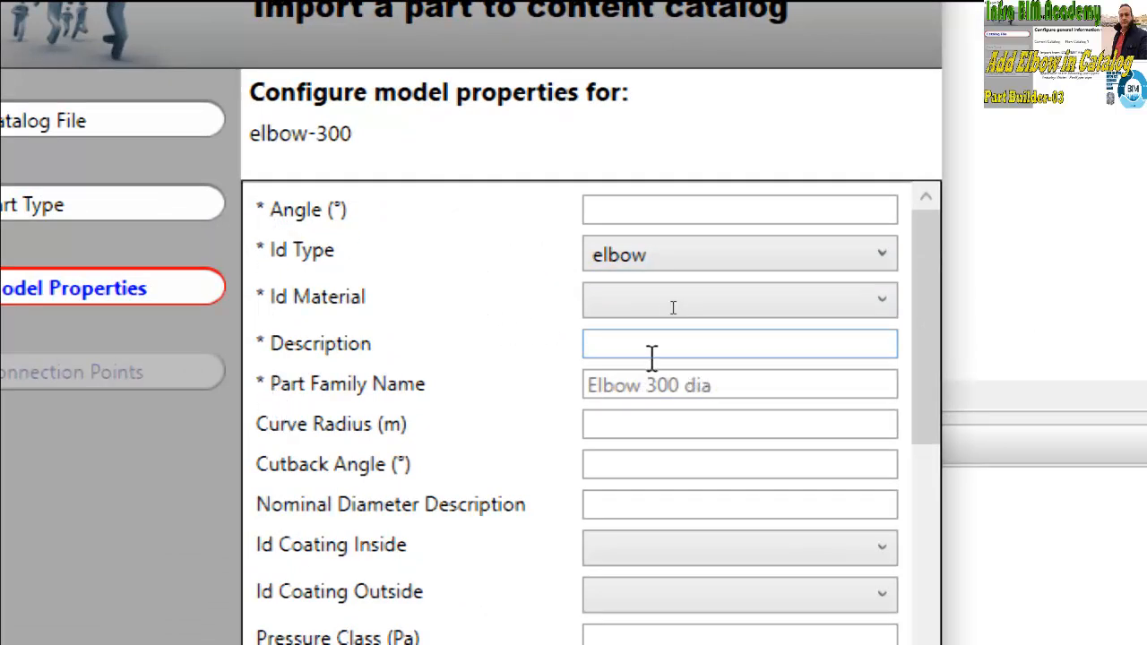
{"action": "left_click", "coordinate": [674, 210]}
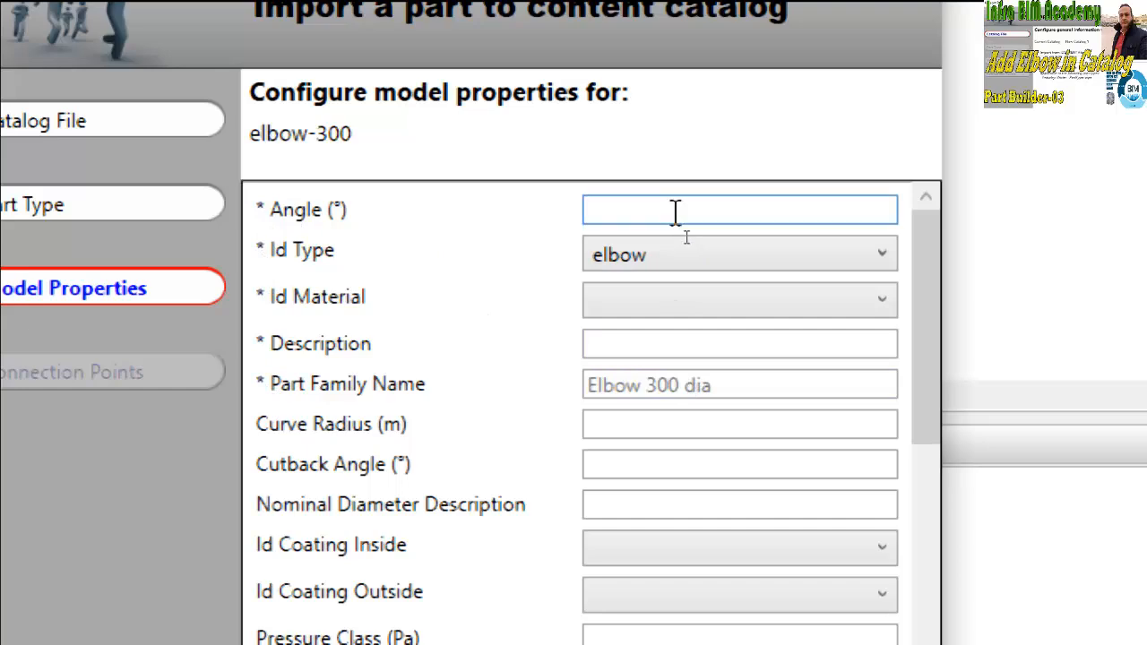
{"action": "type", "text": "90"}
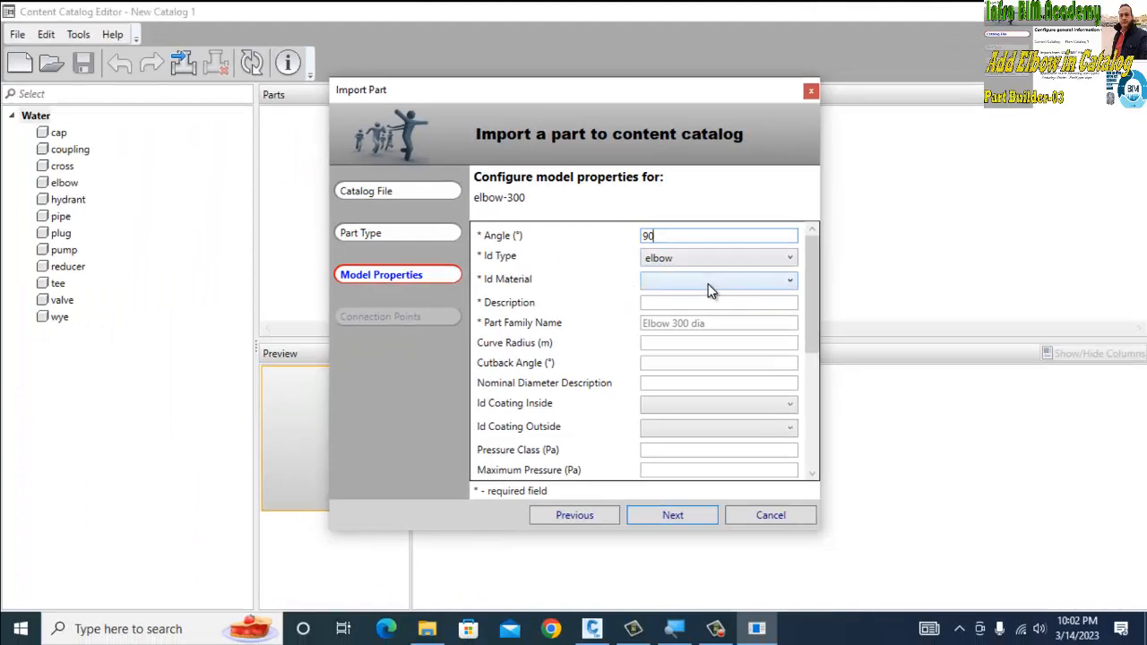
Set the elbow's material to High Density Polyethylene (HDPE) and its description to "300 dia elbow".
{"action": "left_click", "coordinate": [708, 285]}
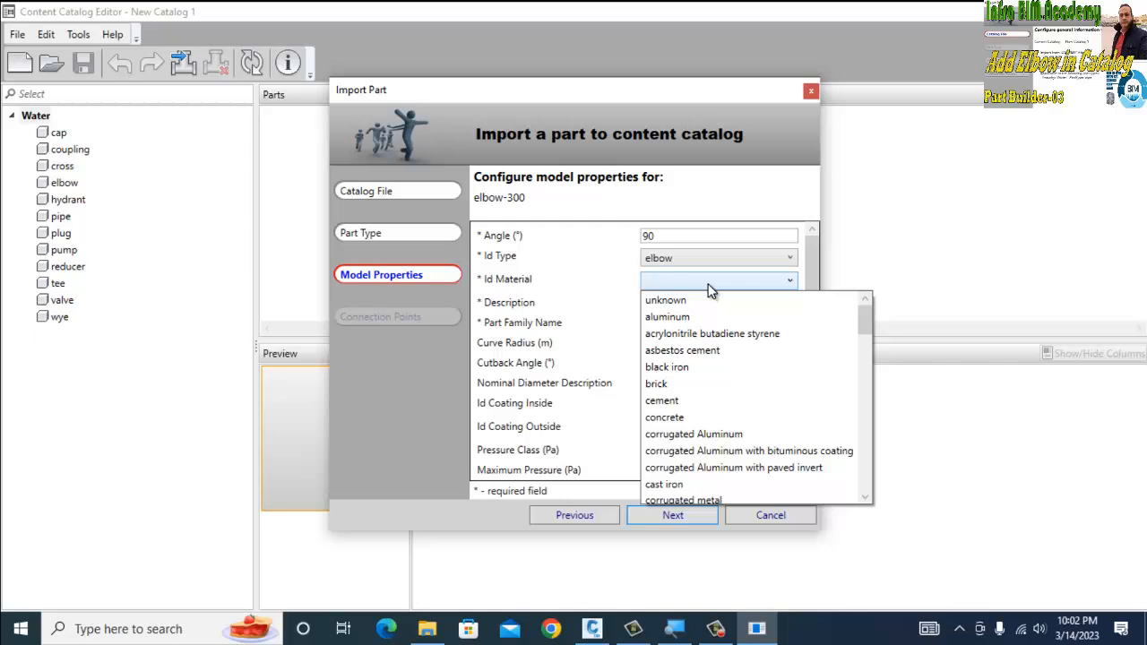
{"action": "key", "text": "h"}
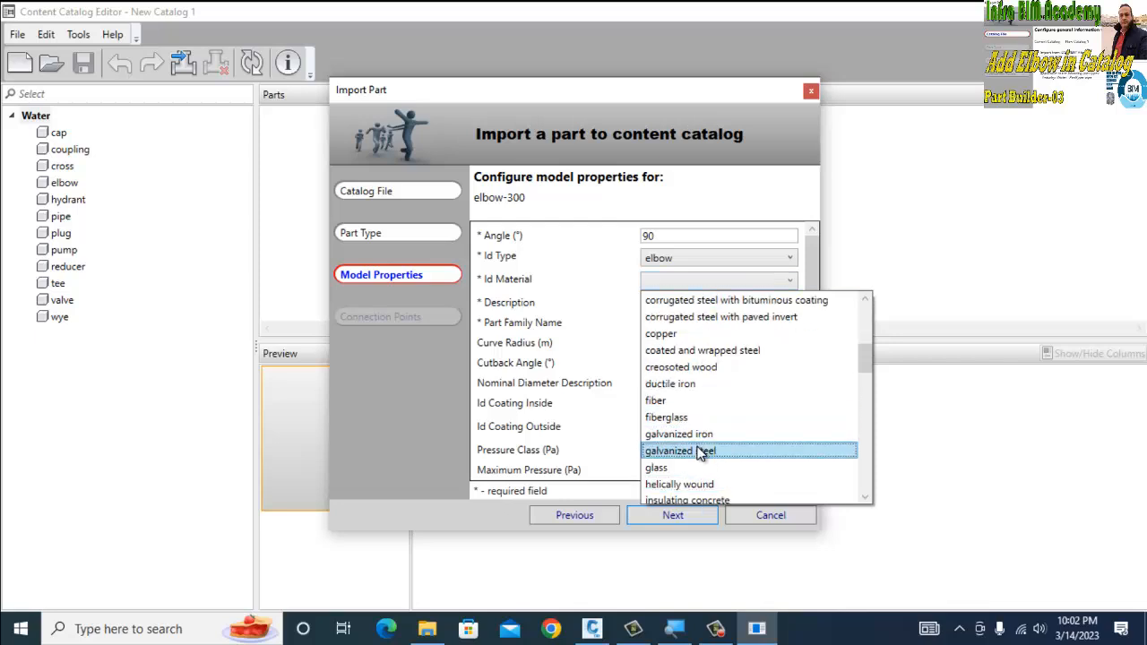
{"action": "scroll", "coordinate": [701, 453], "scroll_direction": "down", "scroll_amount": 10}
{"action": "scroll", "coordinate": [701, 452], "scroll_direction": "up", "scroll_amount": 10}
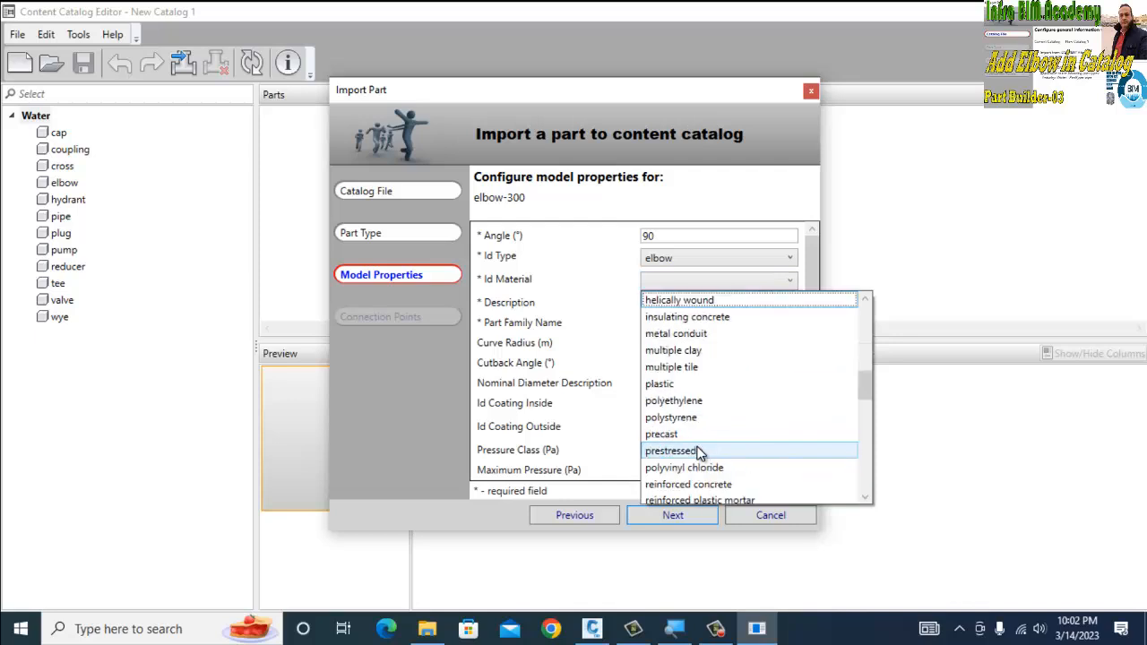
{"action": "scroll", "coordinate": [701, 452], "scroll_direction": "down", "scroll_amount": 5}
{"action": "scroll", "coordinate": [702, 466], "scroll_direction": "down", "scroll_amount": 1}
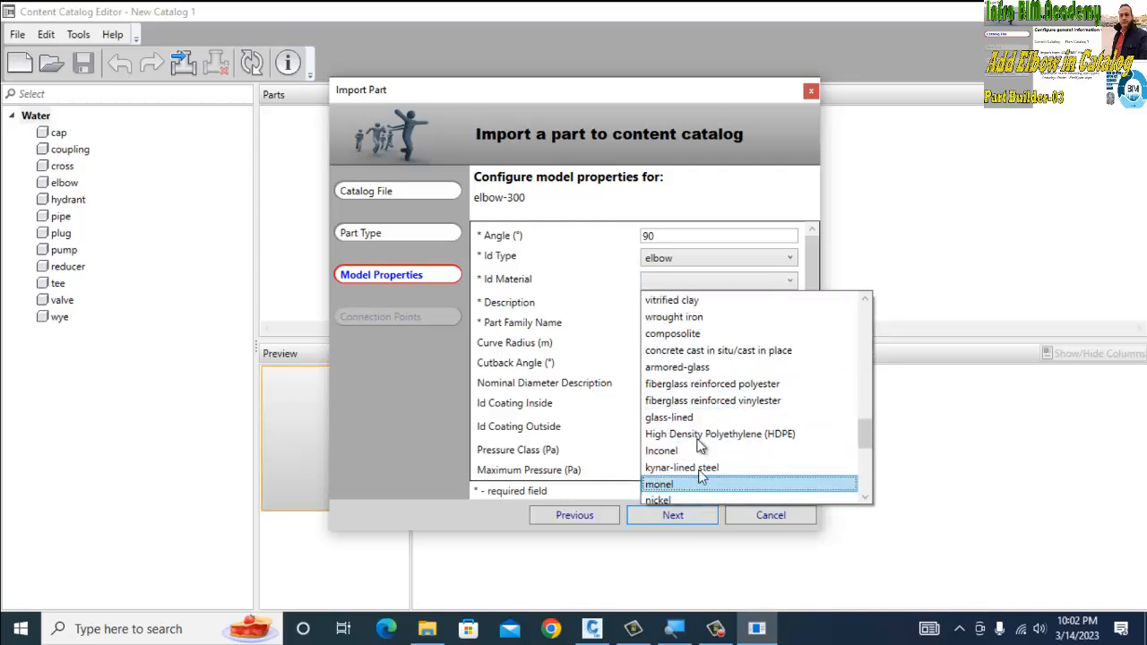
{"action": "left_click", "coordinate": [704, 434]}
{"action": "key", "text": "Tab"}
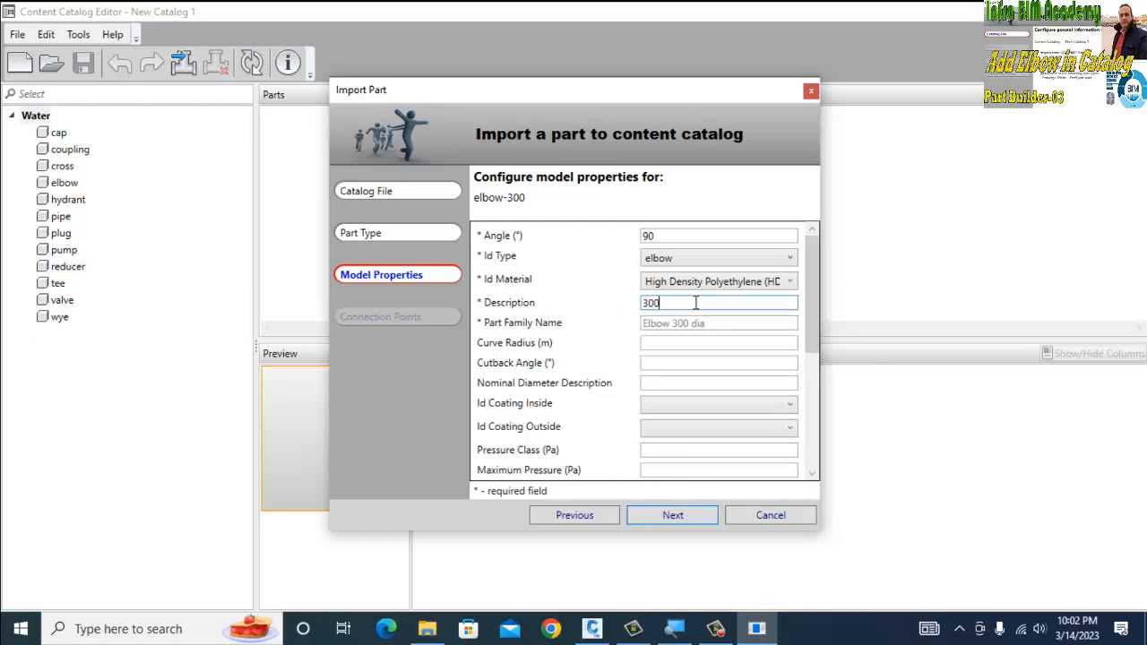
{"action": "type", "text": "300 dia elbow"}
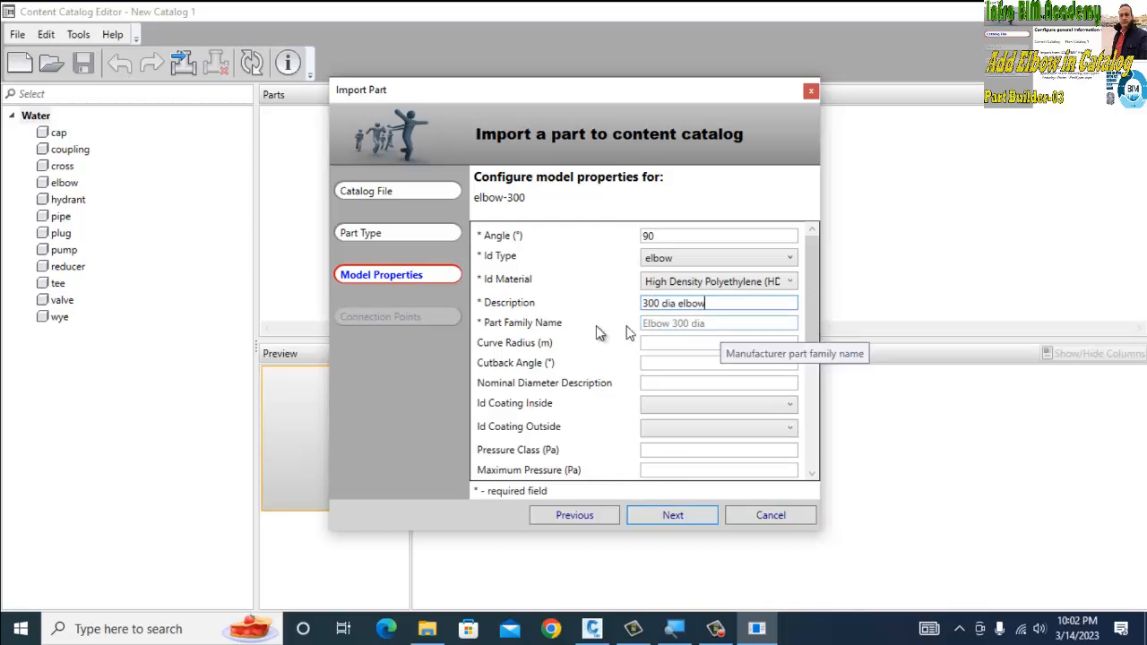
Continue to the connection point information, review Port1 and Port2, and finish importing the elbow-300 part.
{"action": "left_click", "coordinate": [697, 515]}
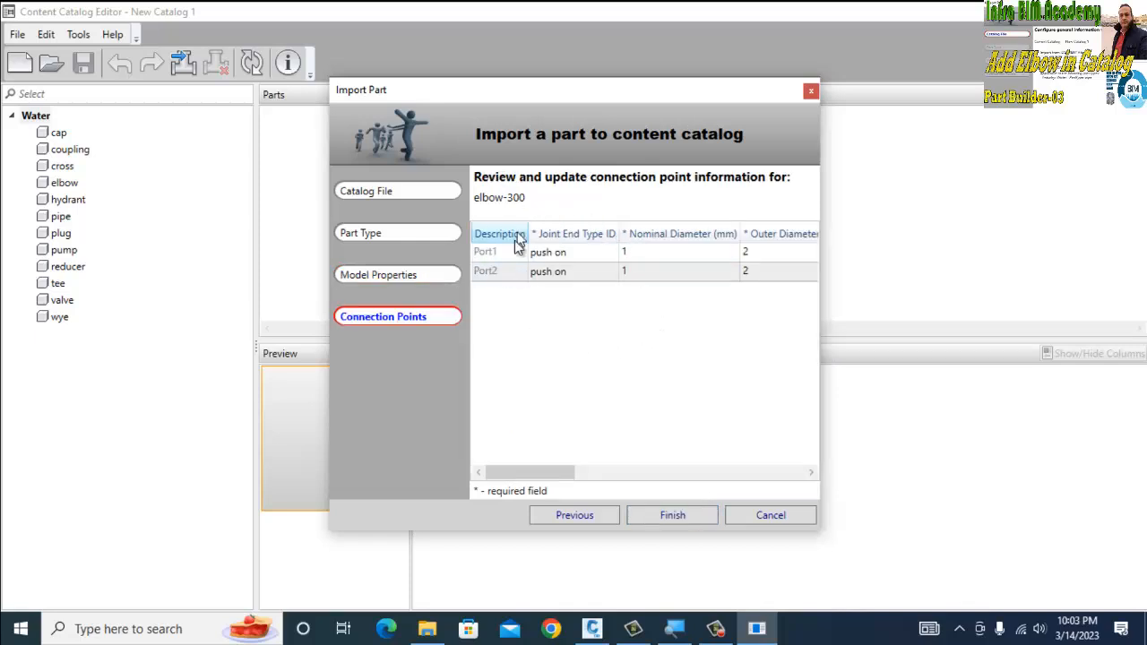
{"action": "left_click", "coordinate": [493, 254]}
{"action": "left_click", "coordinate": [491, 272]}
{"action": "left_click", "coordinate": [490, 255]}
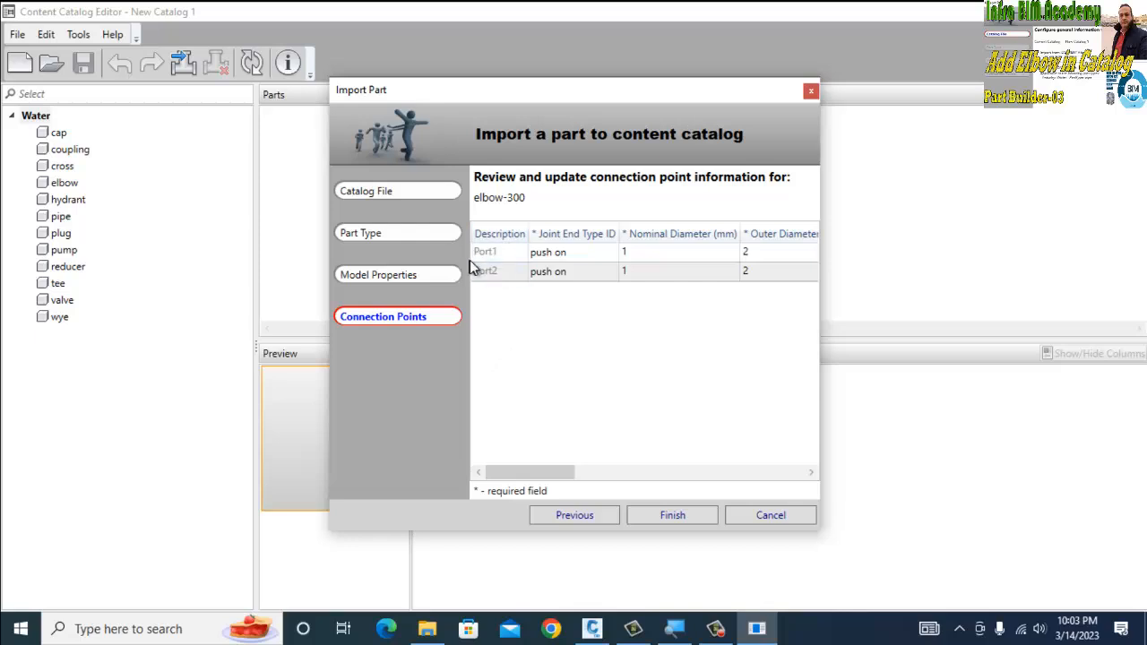
{"action": "left_click", "coordinate": [683, 520]}
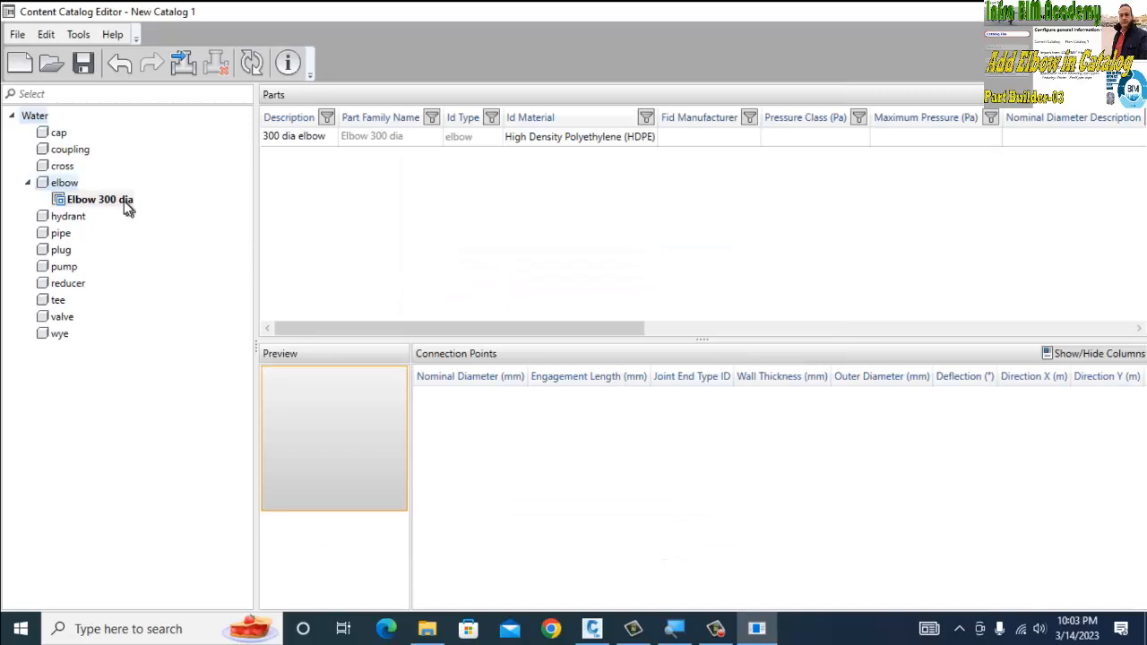
Display the elbow category's parts and select the "300 dia elbow" part to show its preview and connection points.
{"action": "left_click", "coordinate": [123, 200]}
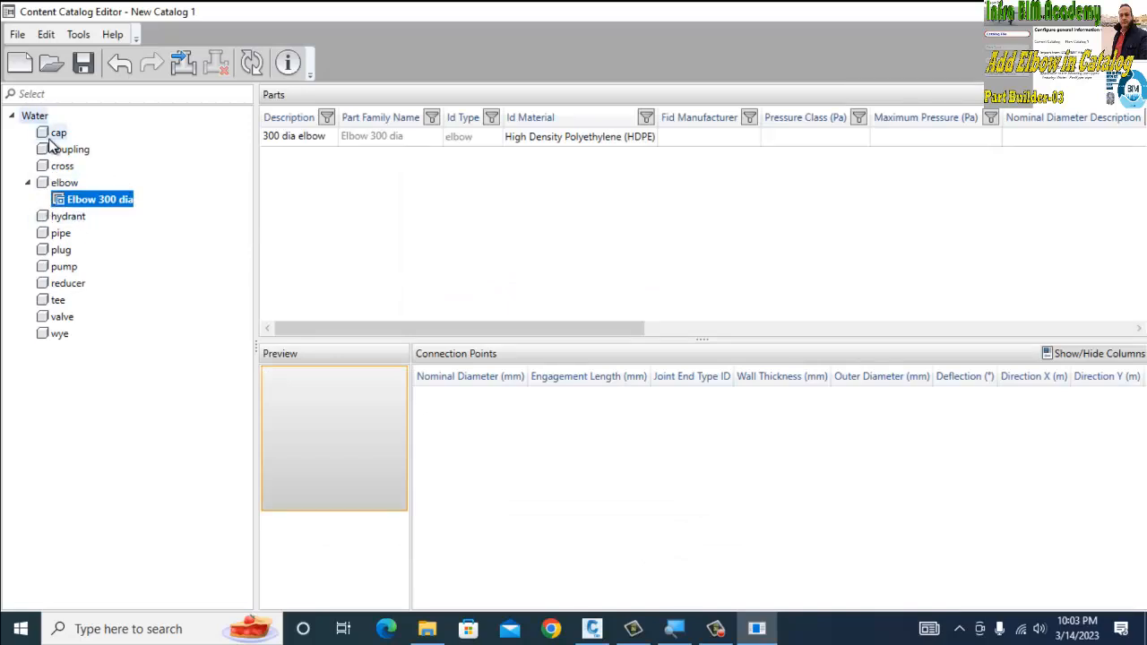
{"action": "double_click", "coordinate": [63, 182]}
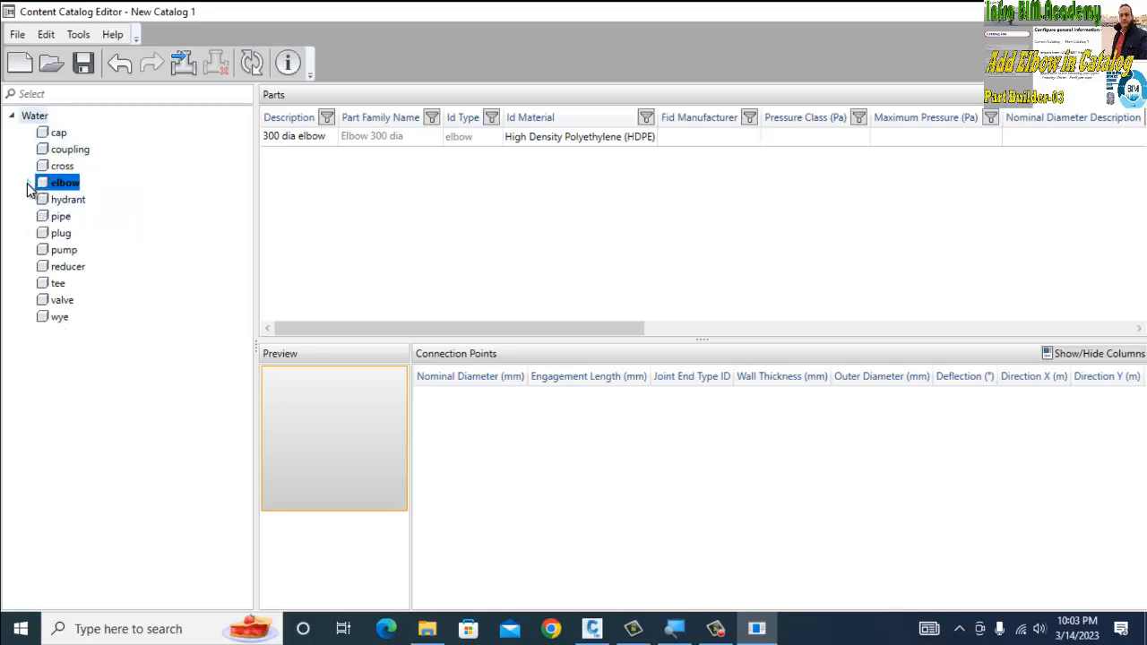
{"action": "left_click", "coordinate": [27, 183]}
{"action": "left_click", "coordinate": [28, 183]}
{"action": "left_click", "coordinate": [313, 137]}
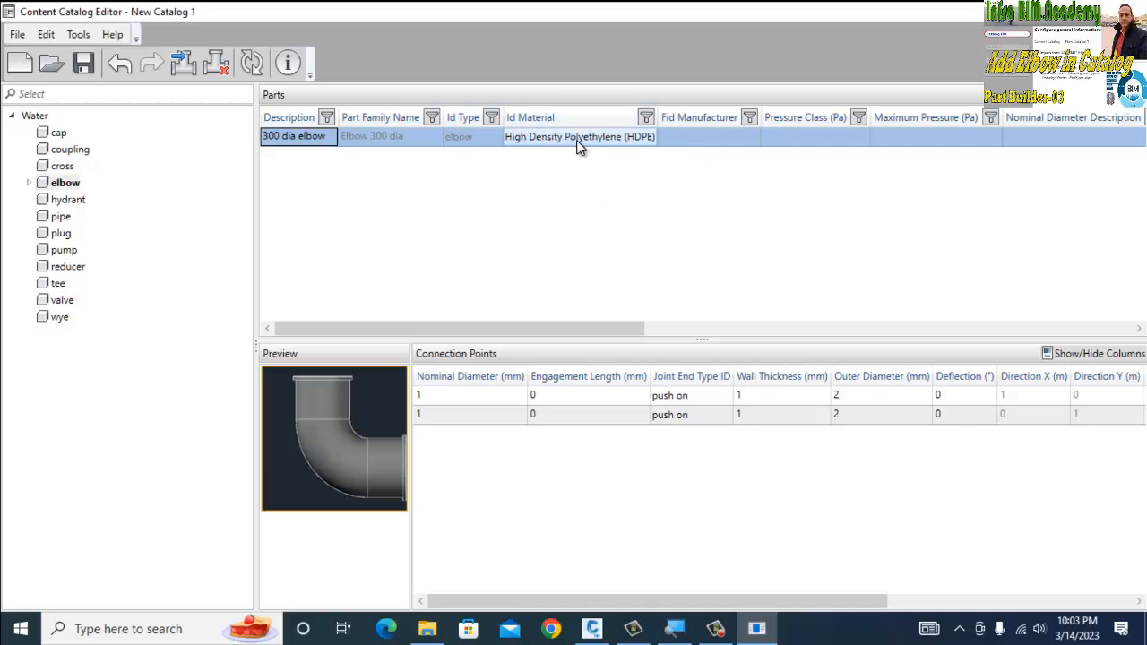
{"action": "left_click", "coordinate": [722, 115]}
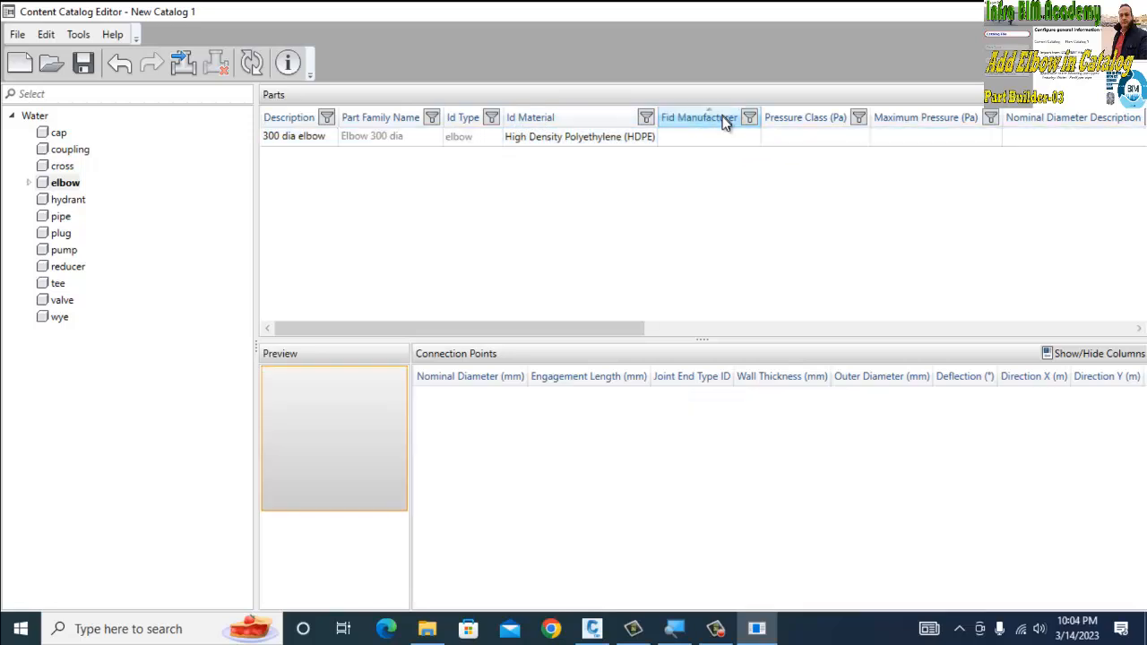
{"action": "left_click", "coordinate": [724, 139]}
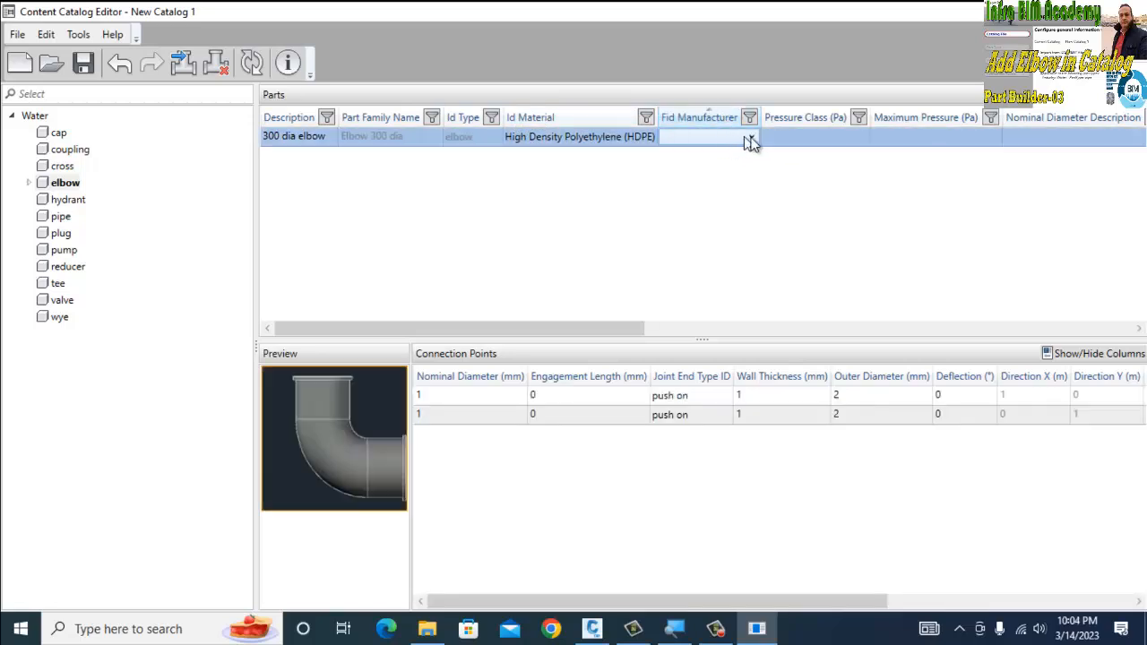
{"action": "left_click", "coordinate": [750, 140]}
{"action": "left_click", "coordinate": [700, 172]}
{"action": "left_click", "coordinate": [603, 448]}
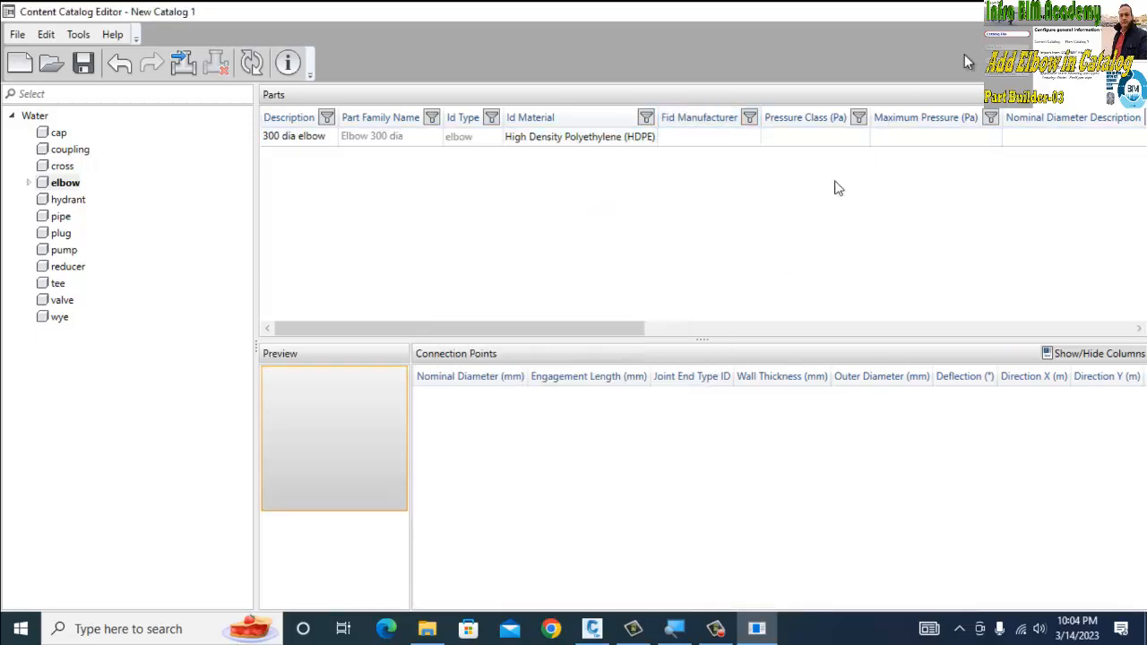
Set the elbow part's pressure class to 2416 Pa and its nominal diameter description to "300 dia".
{"action": "left_click_drag", "start_coordinate": [589, 330], "coordinate": [694, 329]}
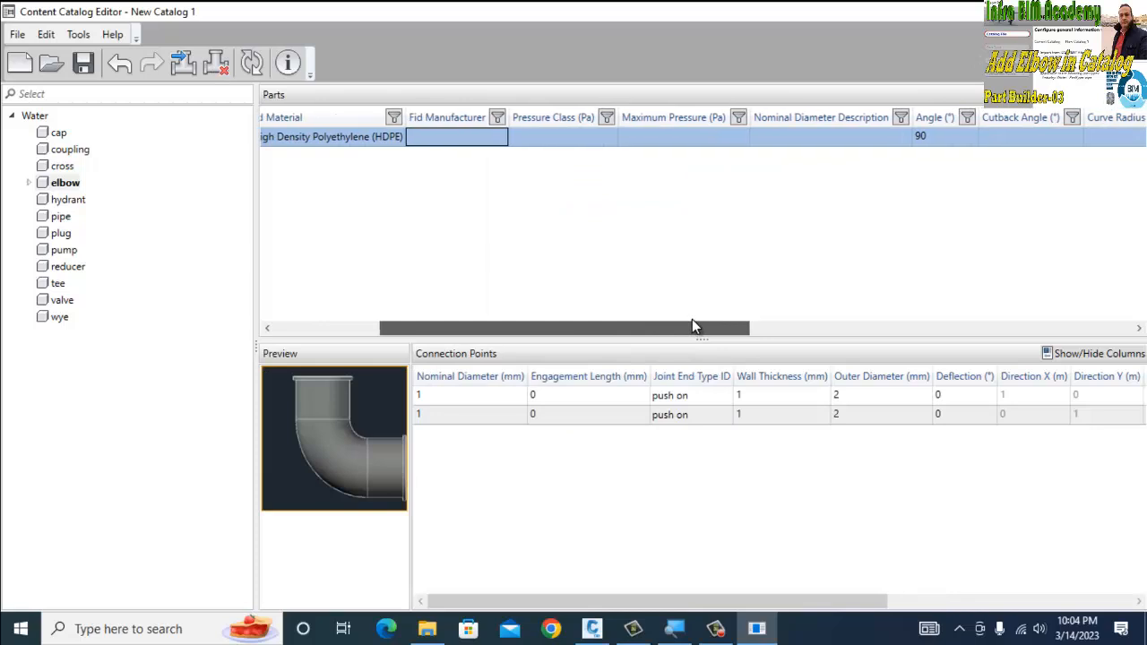
{"action": "left_click", "coordinate": [579, 136]}
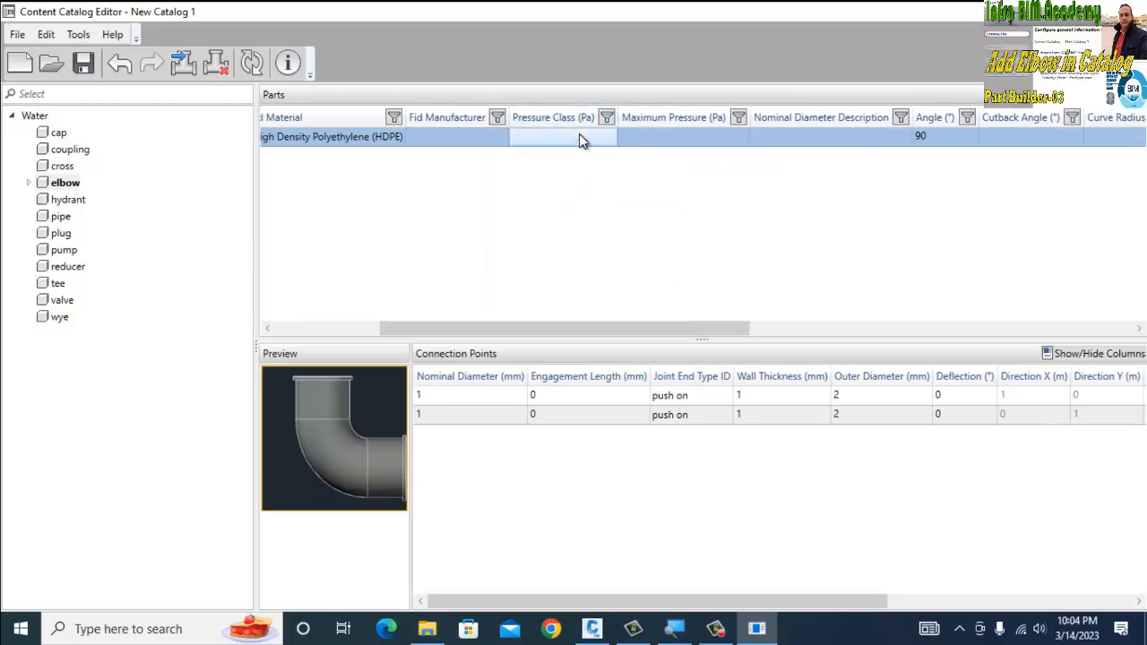
{"action": "left_click", "coordinate": [579, 137]}
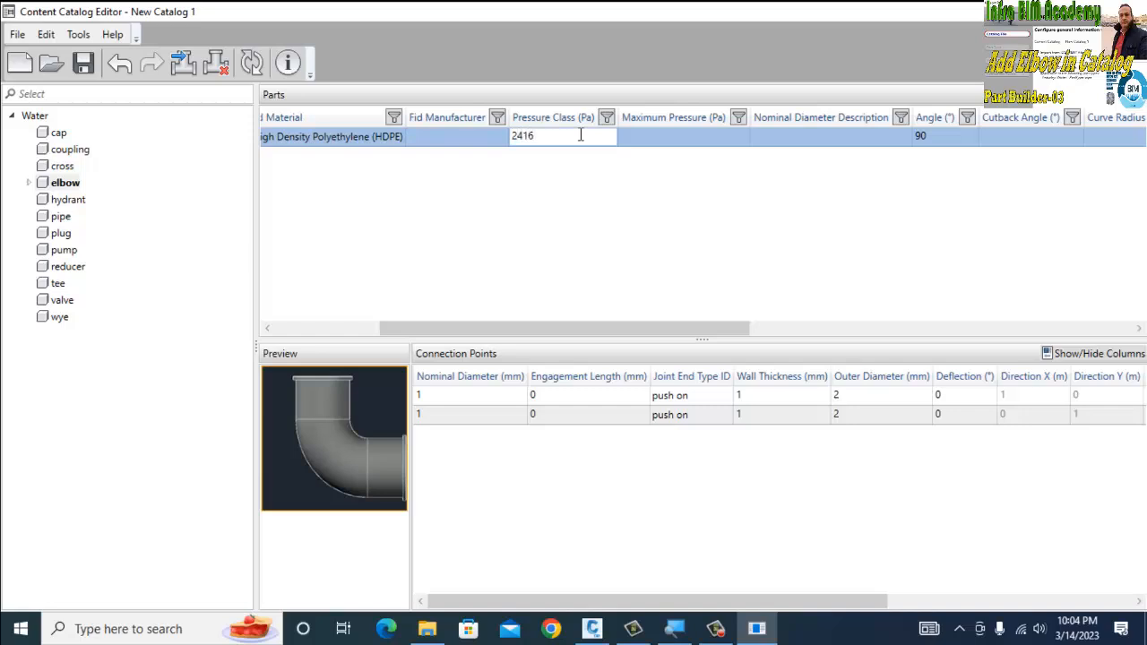
{"action": "left_click", "coordinate": [685, 136]}
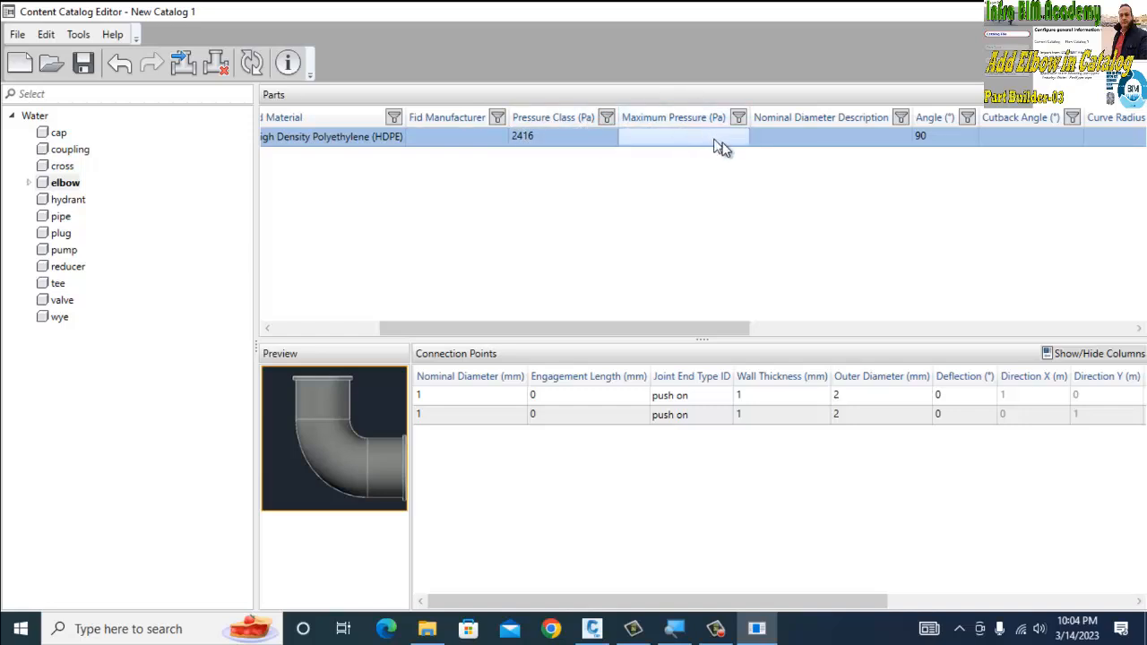
{"action": "left_click", "coordinate": [827, 136]}
{"action": "left_click", "coordinate": [827, 136]}
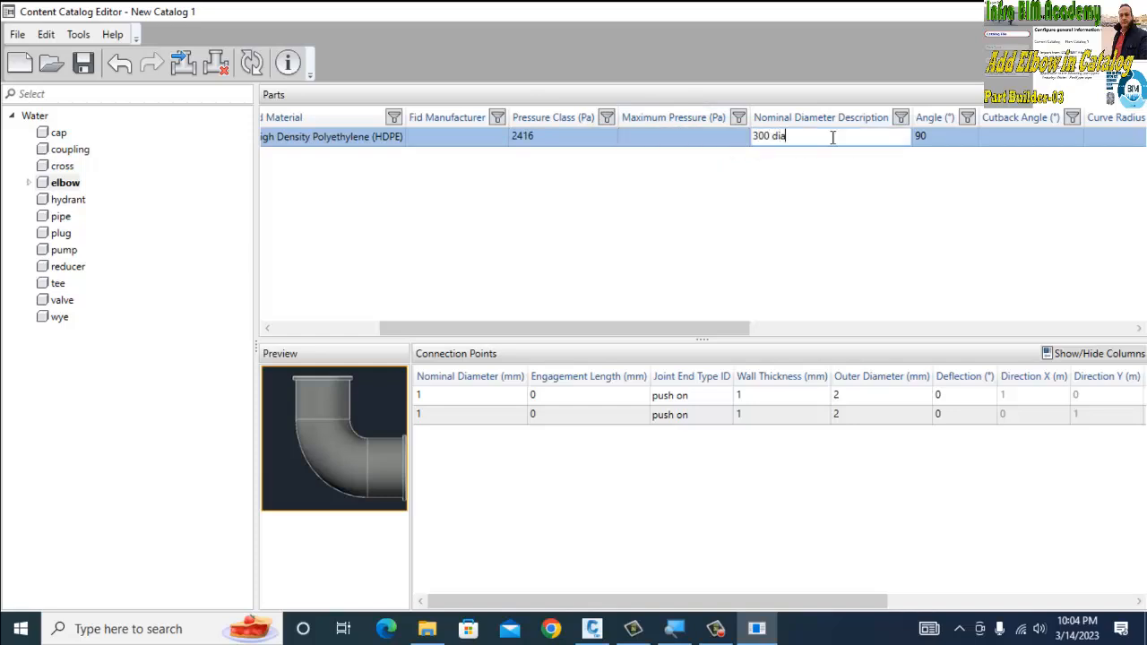
Set the elbow part's cutback angle to 90°.
{"action": "left_click", "coordinate": [1011, 147]}
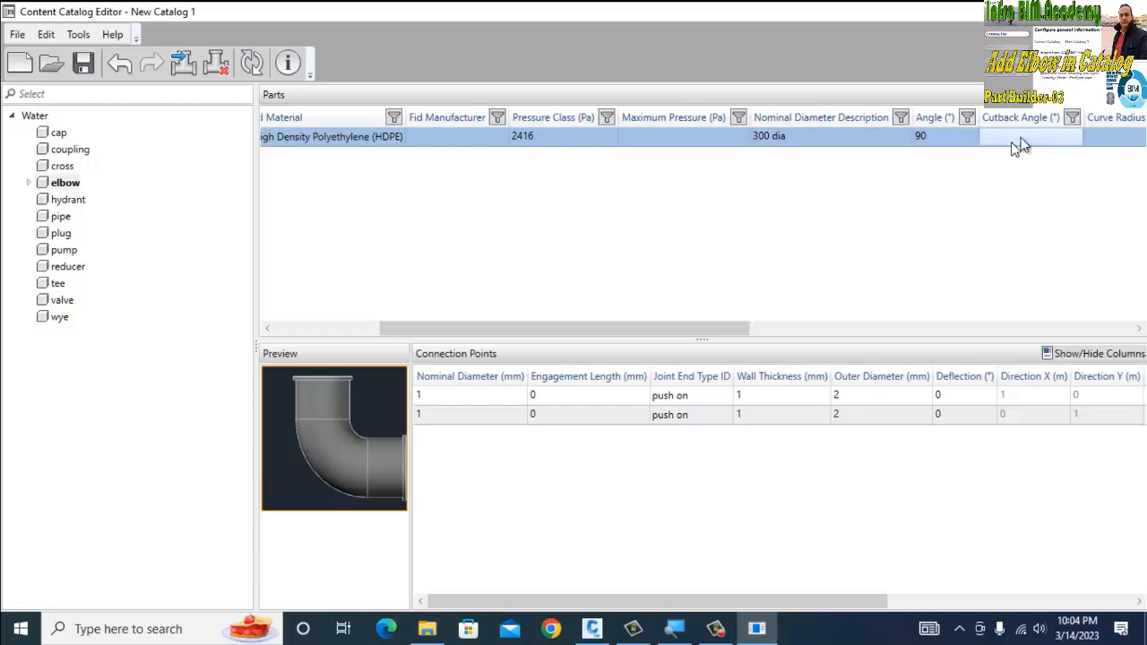
{"action": "left_click", "coordinate": [1014, 148]}
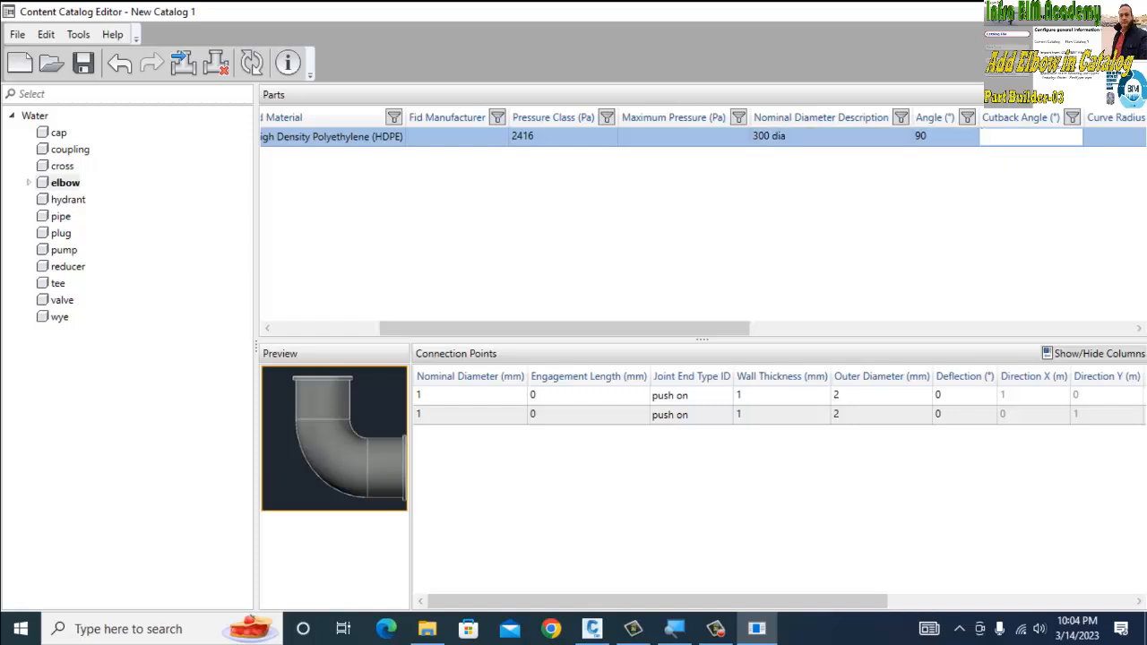
{"action": "key", "text": "Tab"}
{"action": "key", "text": "Tab"}
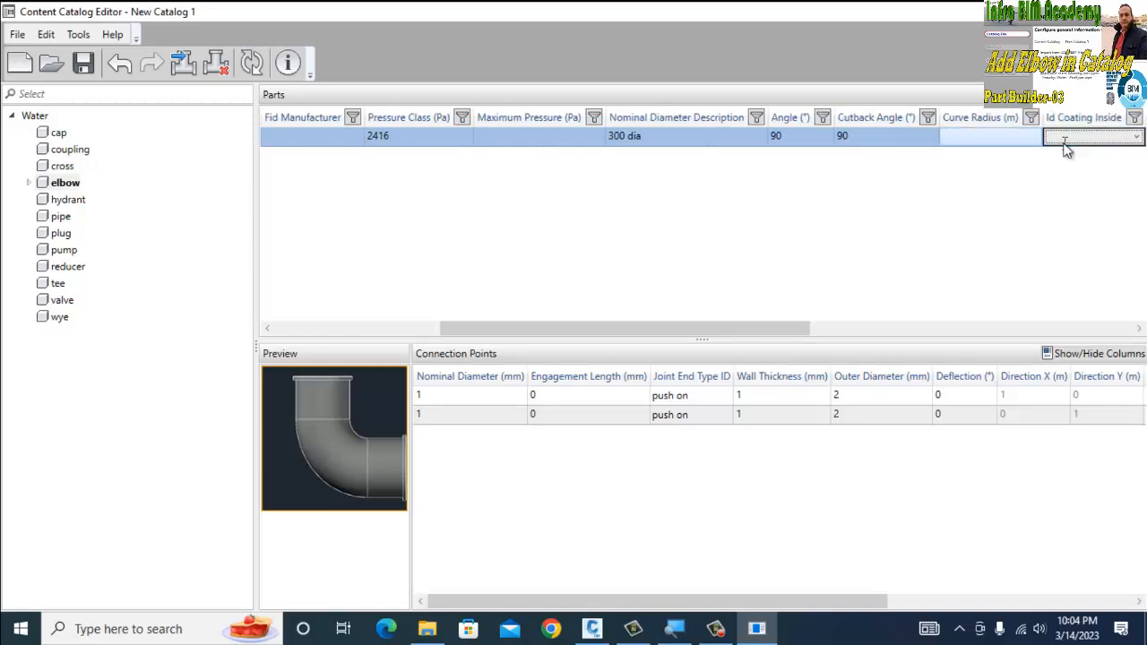
{"action": "key", "text": "Tab"}
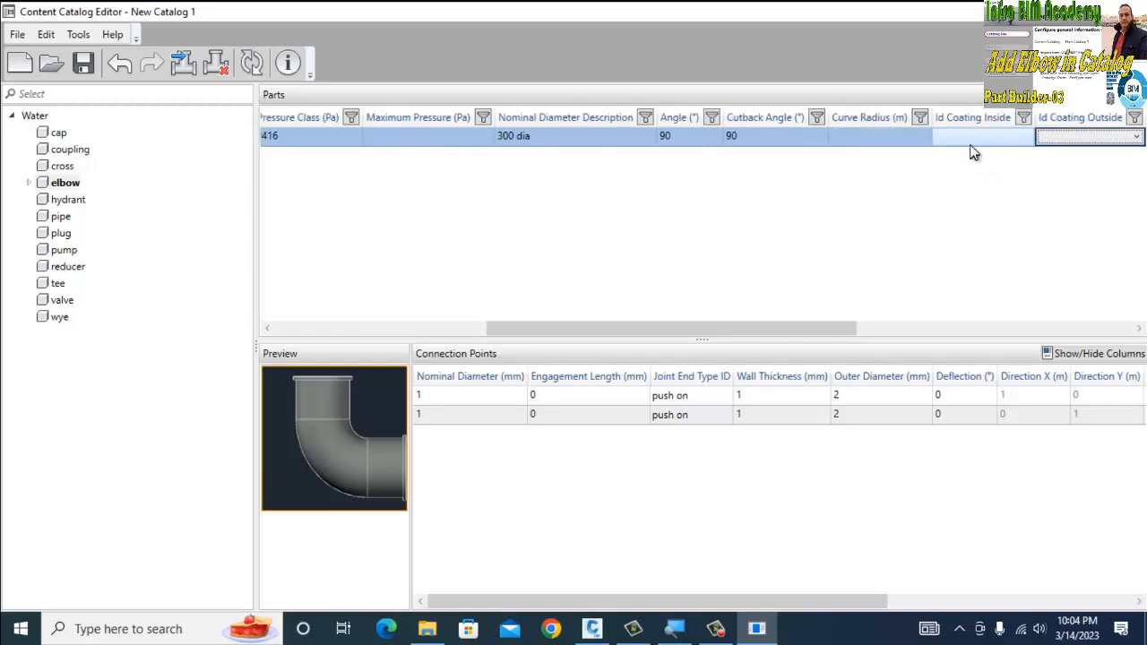
Set the elbow part's inside coating to bitumen and its outside coating to cast.
{"action": "left_click", "coordinate": [976, 146]}
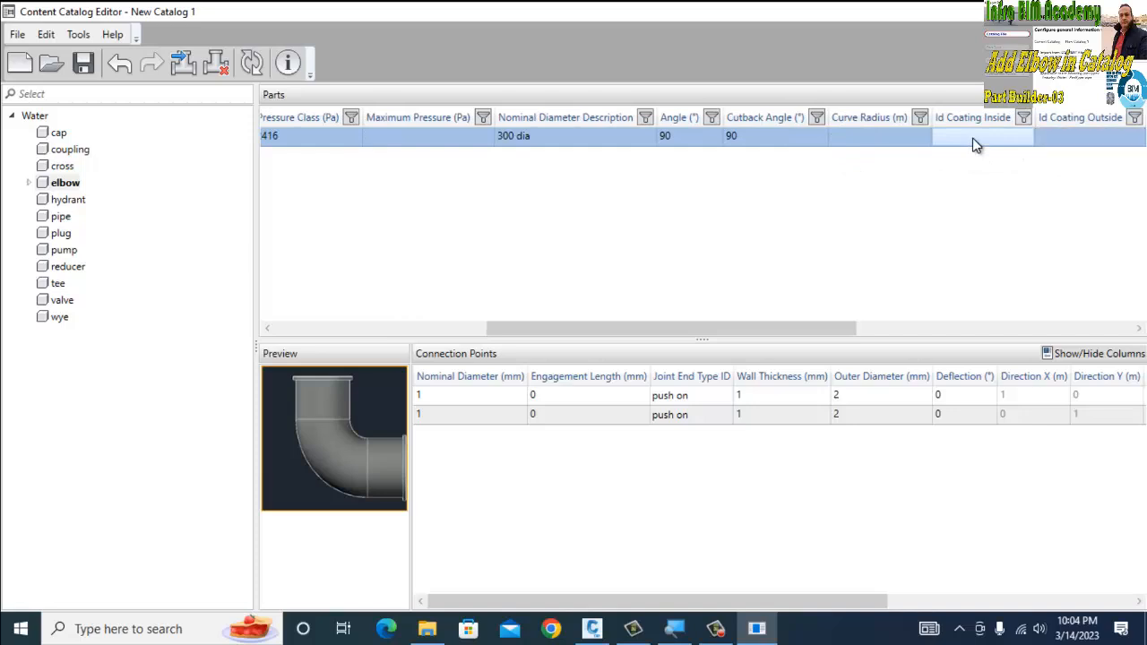
{"action": "left_click", "coordinate": [990, 136]}
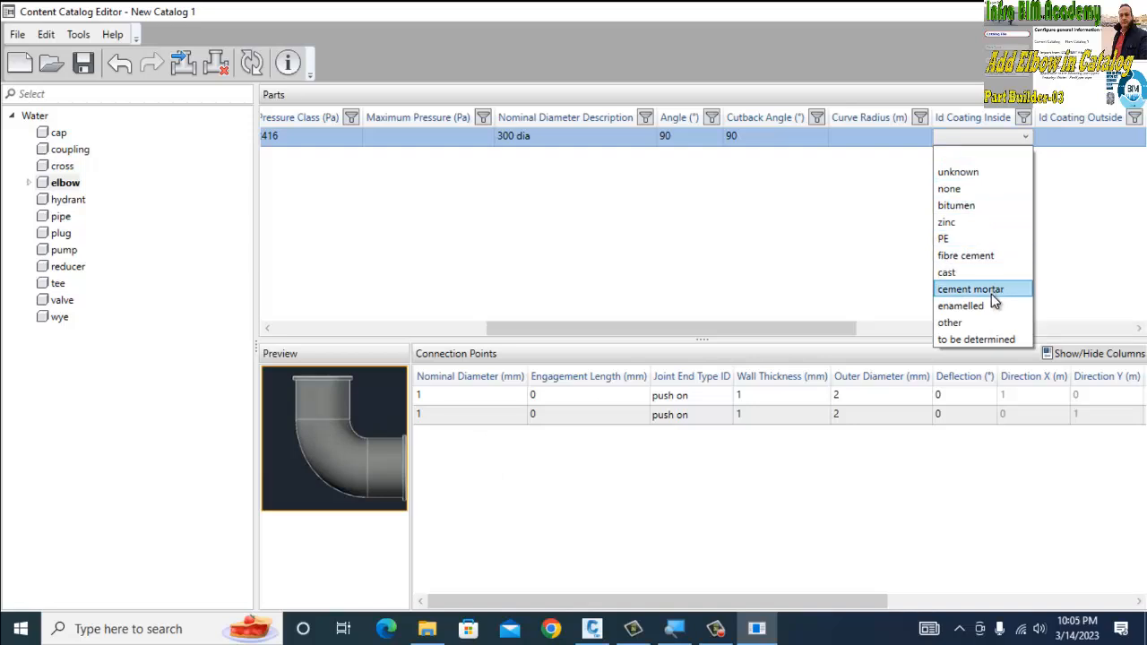
{"action": "left_click", "coordinate": [968, 212]}
{"action": "left_click_drag", "start_coordinate": [853, 329], "coordinate": [964, 331]}
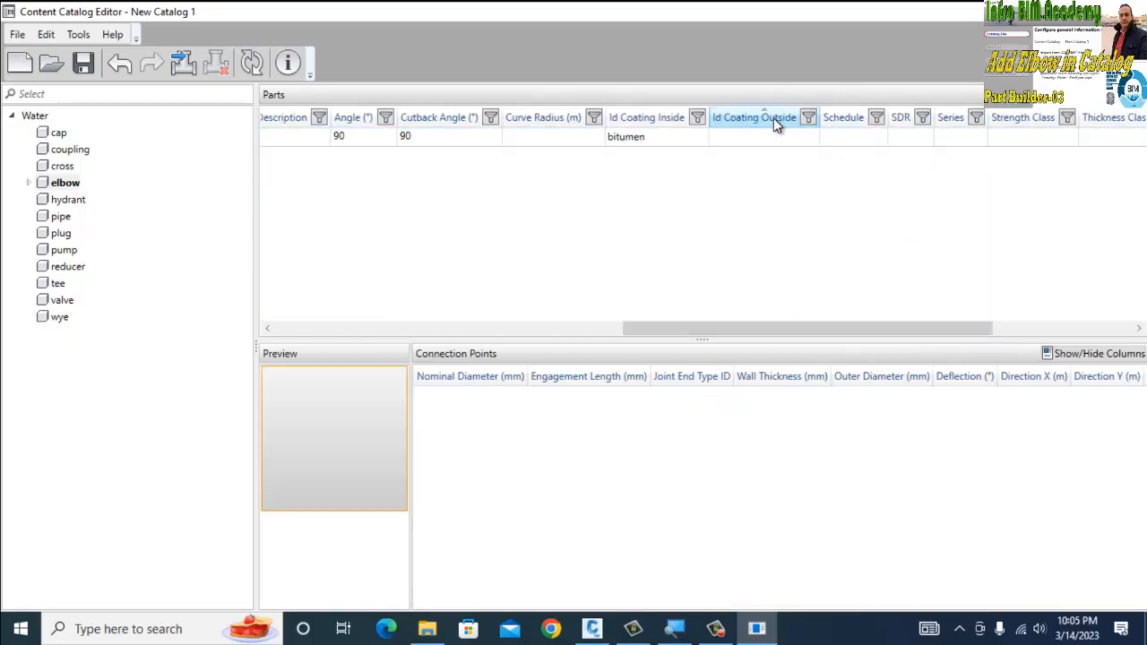
{"action": "left_click", "coordinate": [783, 134]}
{"action": "left_click", "coordinate": [783, 134]}
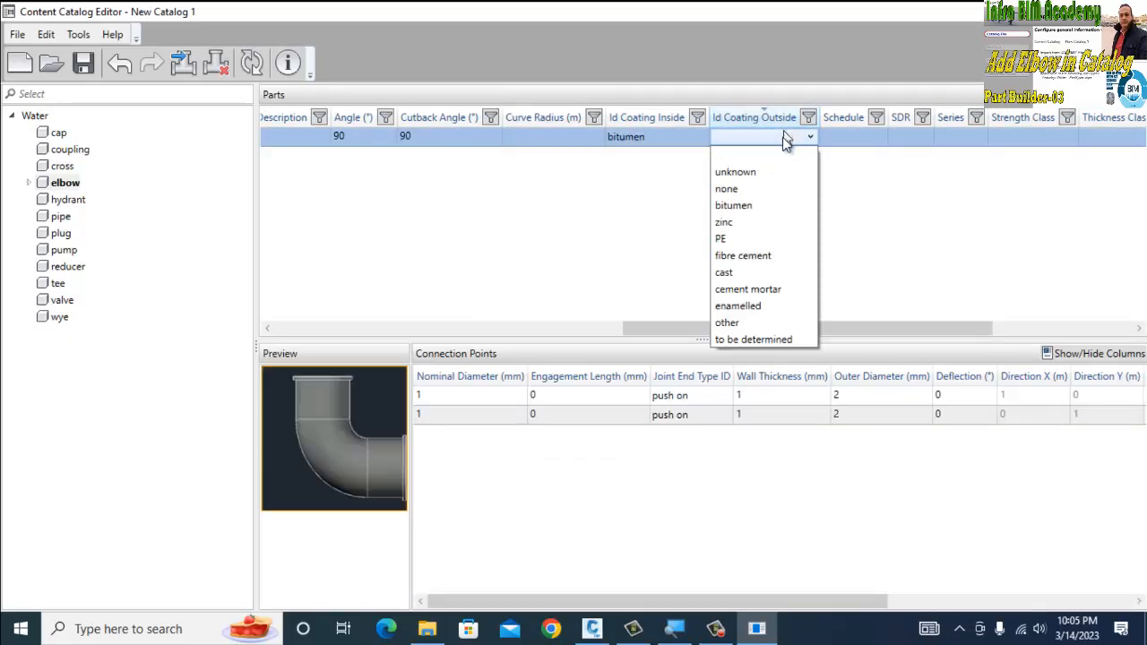
{"action": "left_click", "coordinate": [724, 272]}
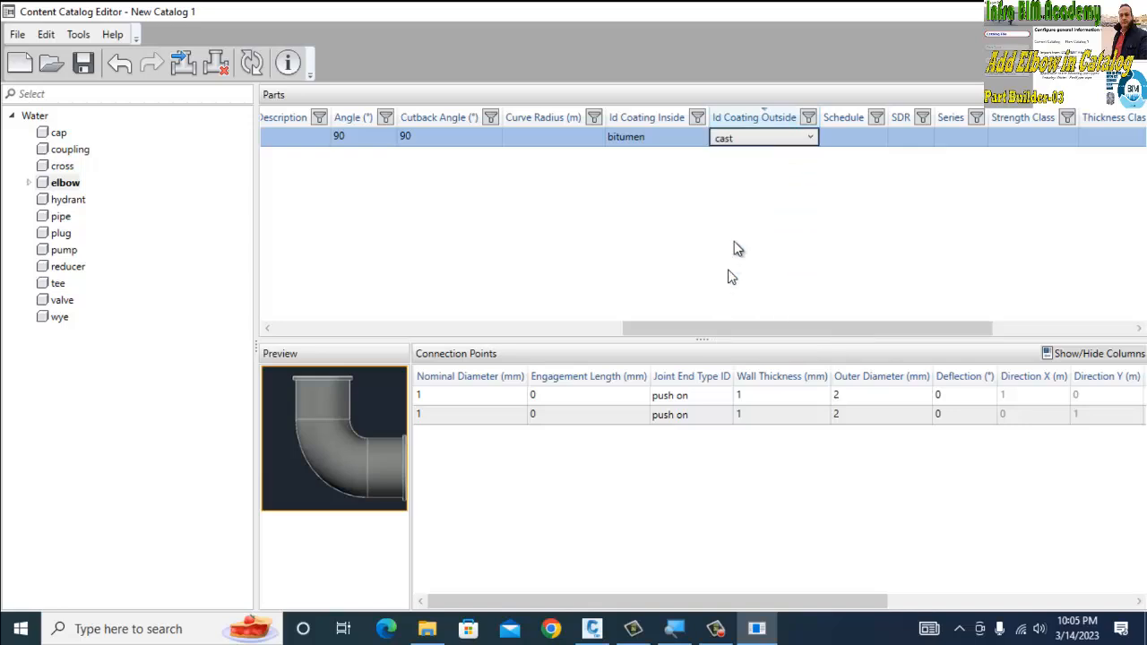
{"action": "left_click", "coordinate": [744, 224]}
Set the elbow part's strength class to 2416 and its thickness class to 30.
{"action": "left_click_drag", "start_coordinate": [705, 330], "coordinate": [853, 328]}
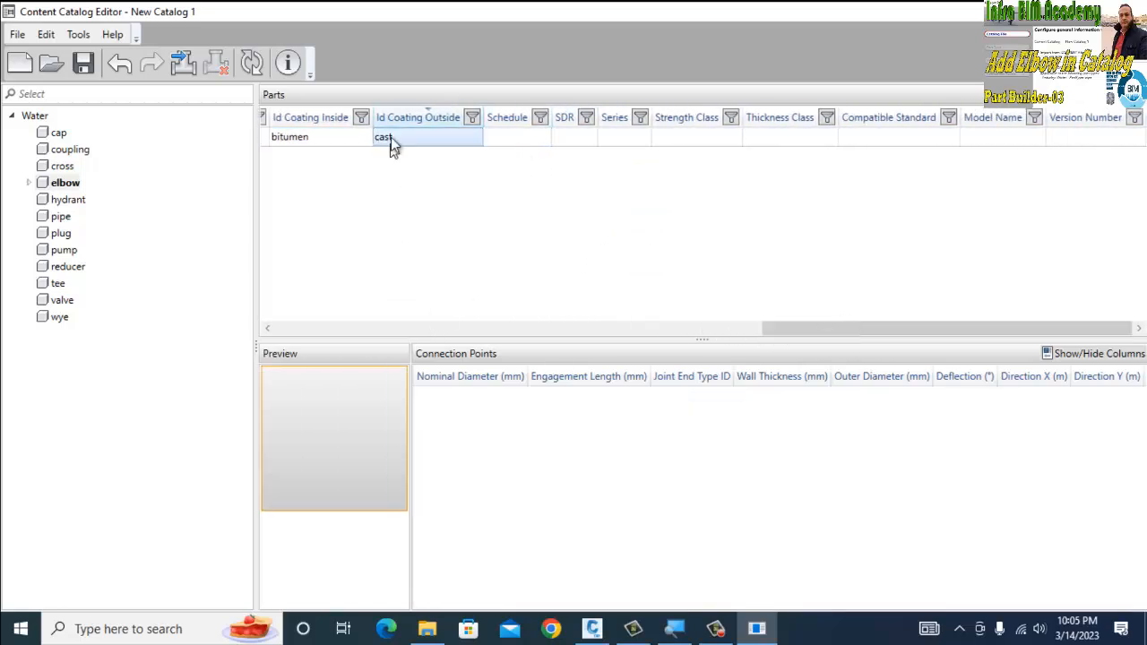
{"action": "left_click", "coordinate": [390, 141]}
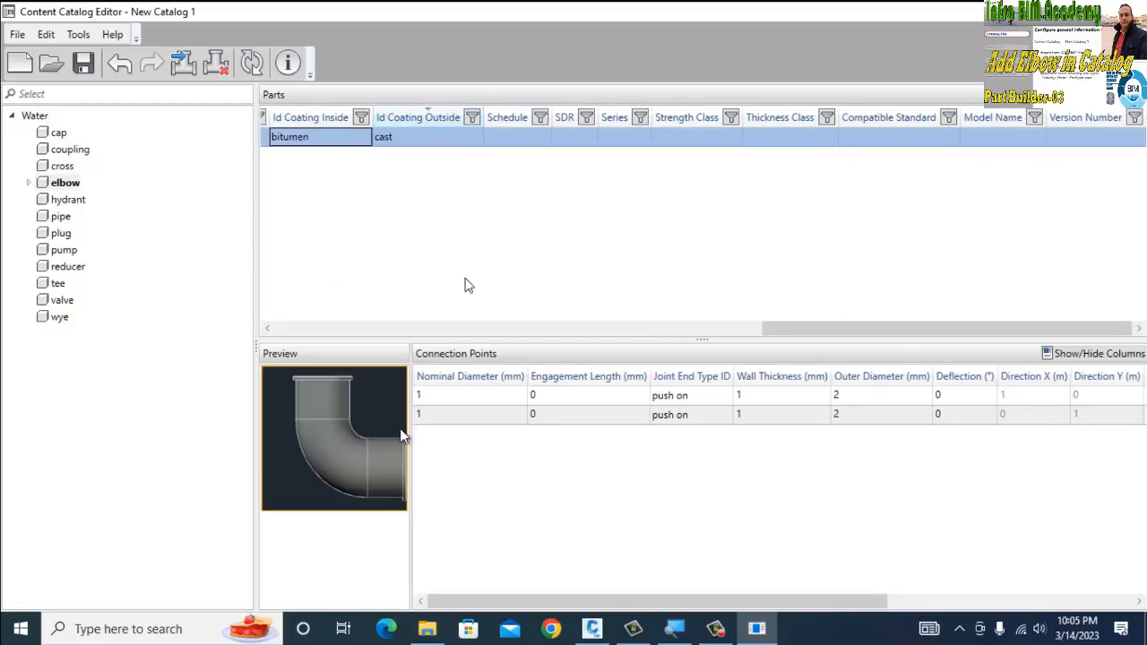
{"action": "left_click", "coordinate": [627, 222]}
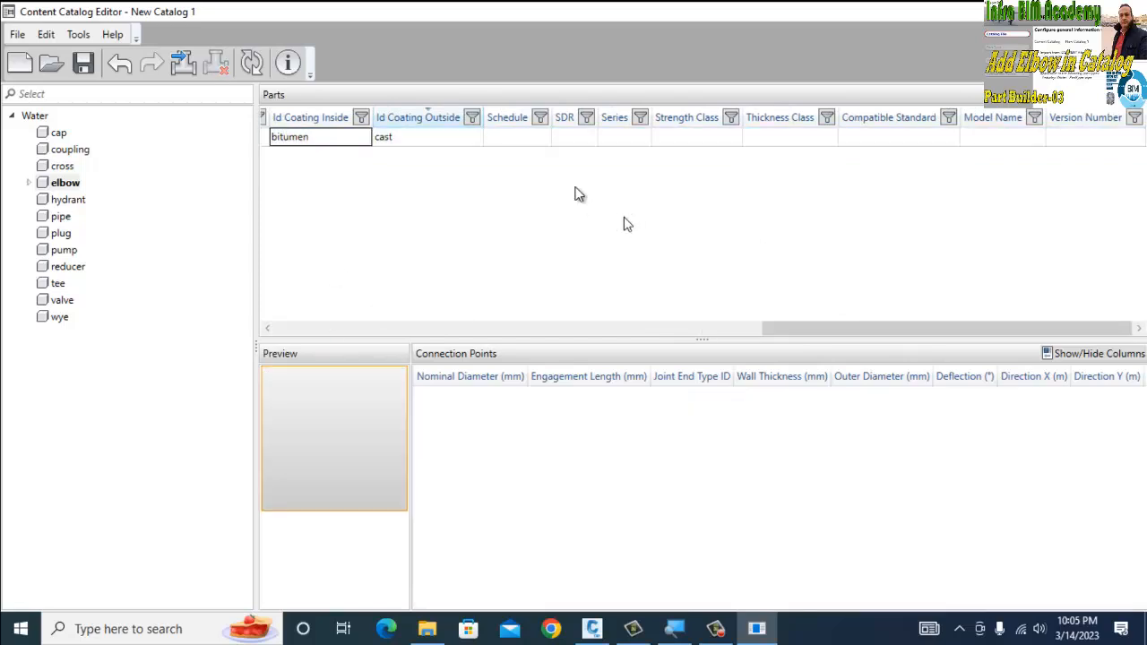
{"action": "left_click", "coordinate": [713, 134]}
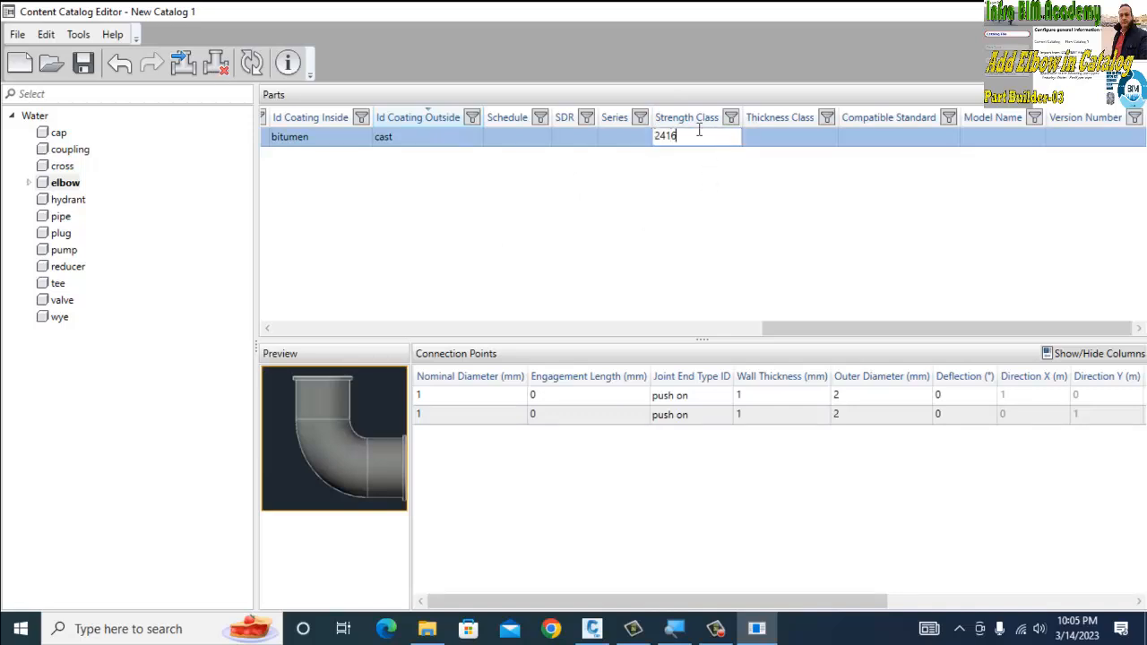
{"action": "left_click", "coordinate": [793, 135]}
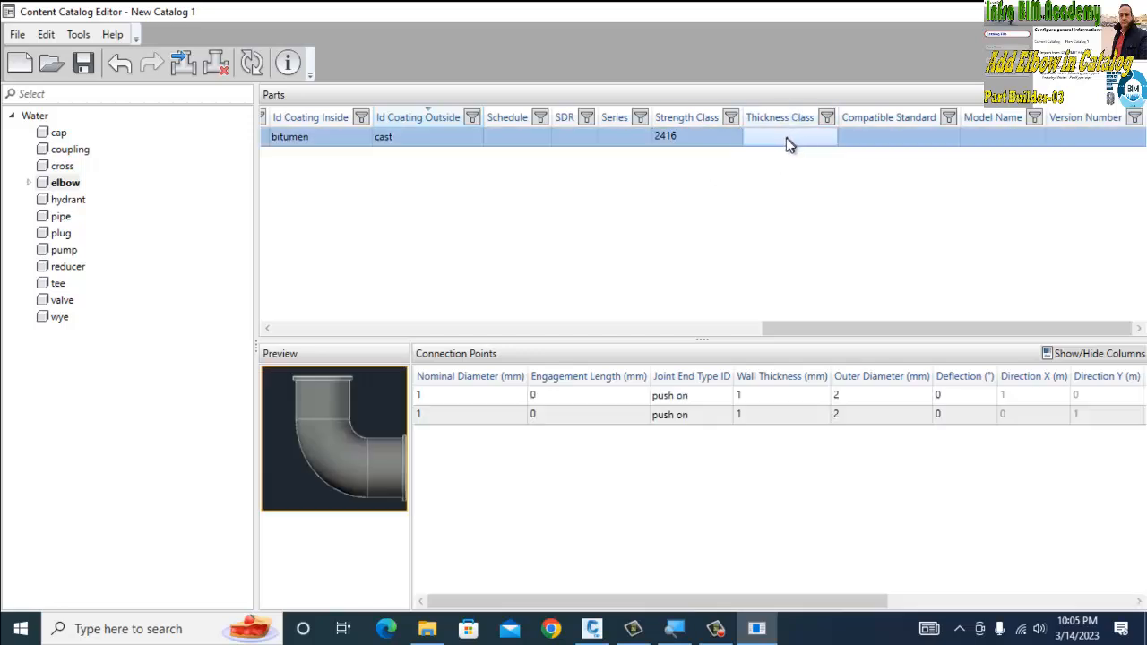
{"action": "left_click", "coordinate": [789, 140]}
{"action": "type", "text": "30"}
{"action": "left_click", "coordinate": [845, 178]}
{"action": "left_click", "coordinate": [996, 139]}
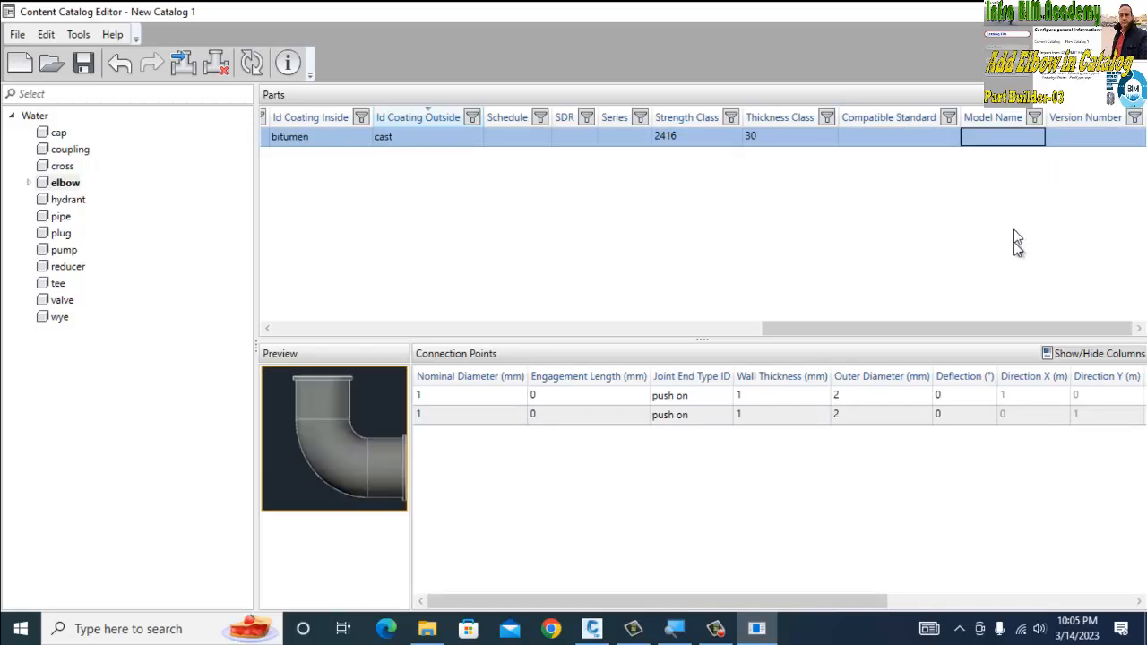
Set the nominal diameter of the elbow's first connection point to 300 mm.
{"action": "left_click_drag", "start_coordinate": [888, 330], "coordinate": [408, 334]}
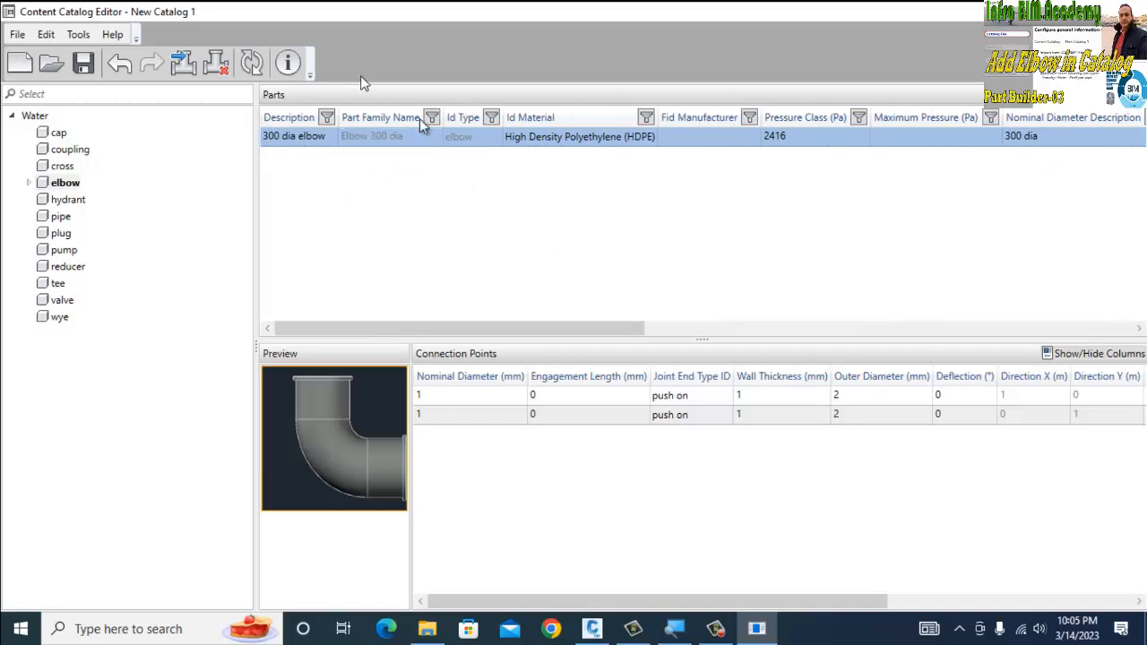
{"action": "left_click", "coordinate": [473, 399]}
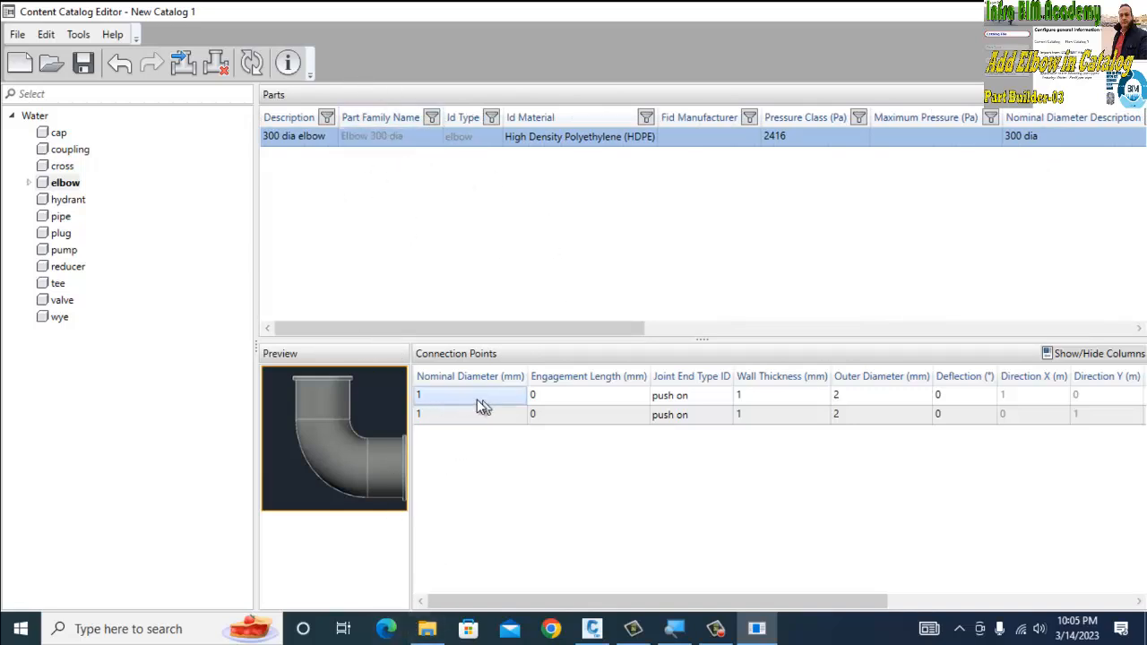
{"action": "left_click", "coordinate": [473, 398]}
{"action": "left_click", "coordinate": [473, 398]}
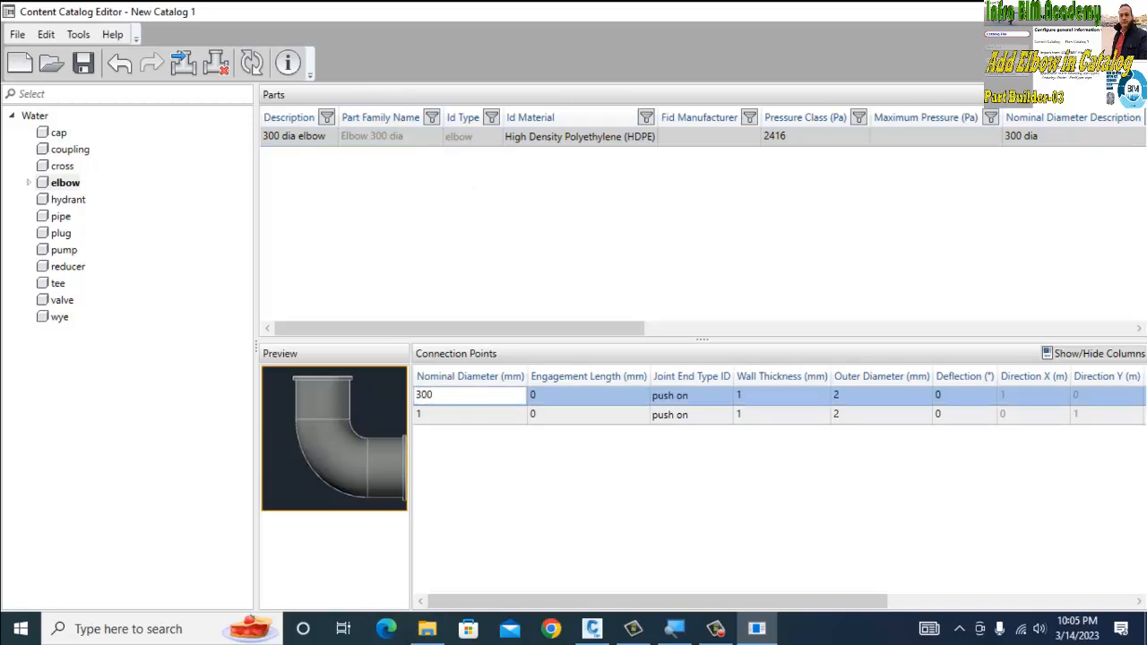
{"action": "key", "text": "Return"}
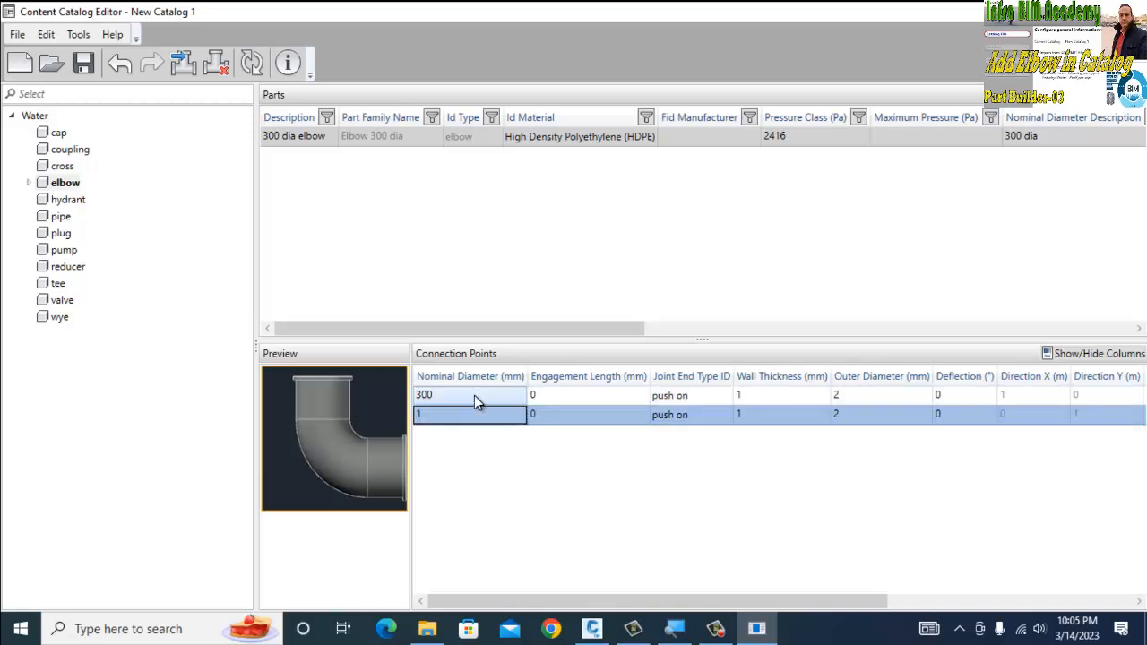
Set the engagement length of the elbow's first connection point to 250 mm.
{"action": "left_click", "coordinate": [589, 401]}
{"action": "left_click", "coordinate": [590, 401]}
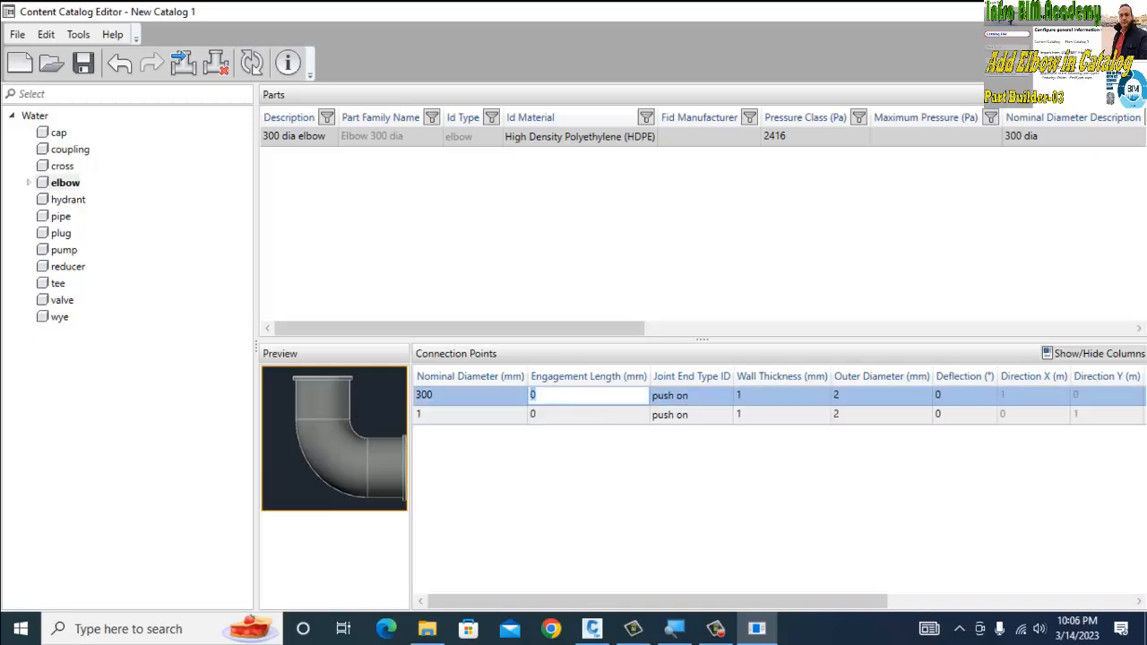
{"action": "type", "text": "250"}
{"action": "key", "text": "Tab"}
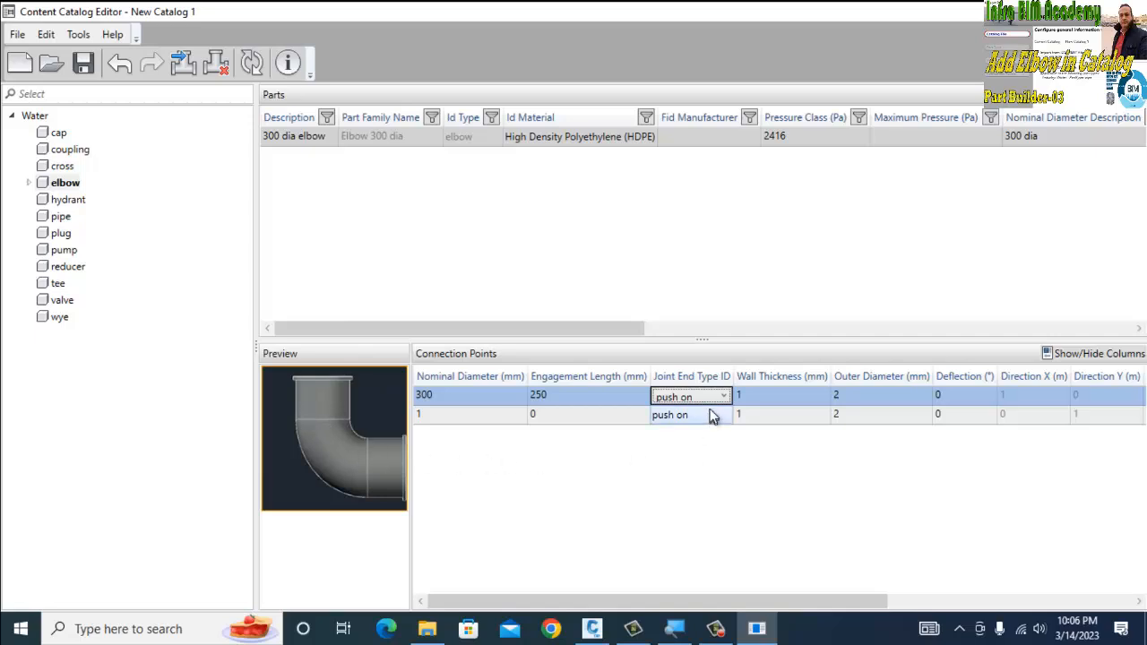
Set the wall thickness of the elbow's first connection point to 15 mm.
{"action": "left_click", "coordinate": [765, 402]}
{"action": "left_click", "coordinate": [765, 400]}
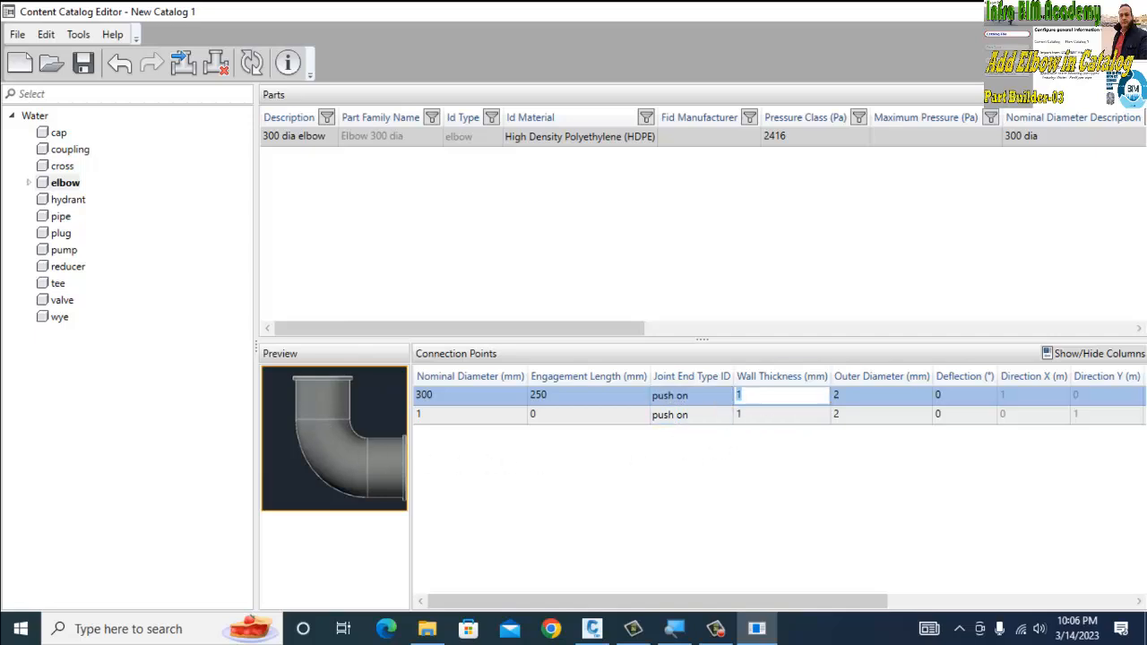
{"action": "type", "text": "15"}
Set the first connection point's outer diameter to 330 mm and its deflection to 5°.
{"action": "left_click", "coordinate": [869, 401]}
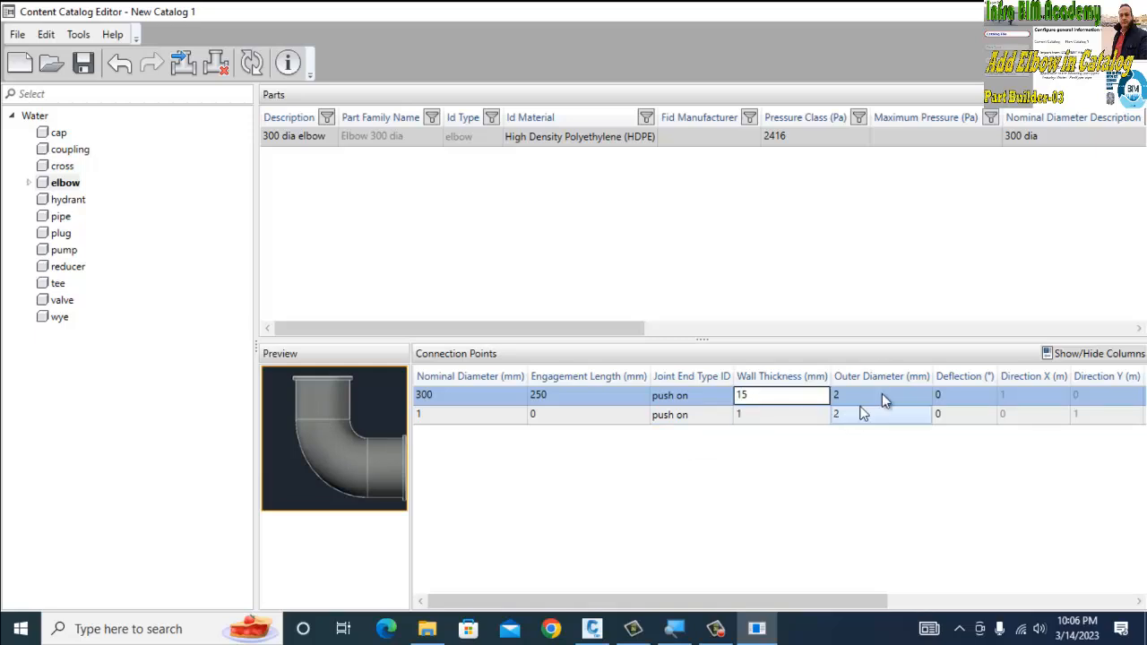
{"action": "left_click", "coordinate": [882, 392]}
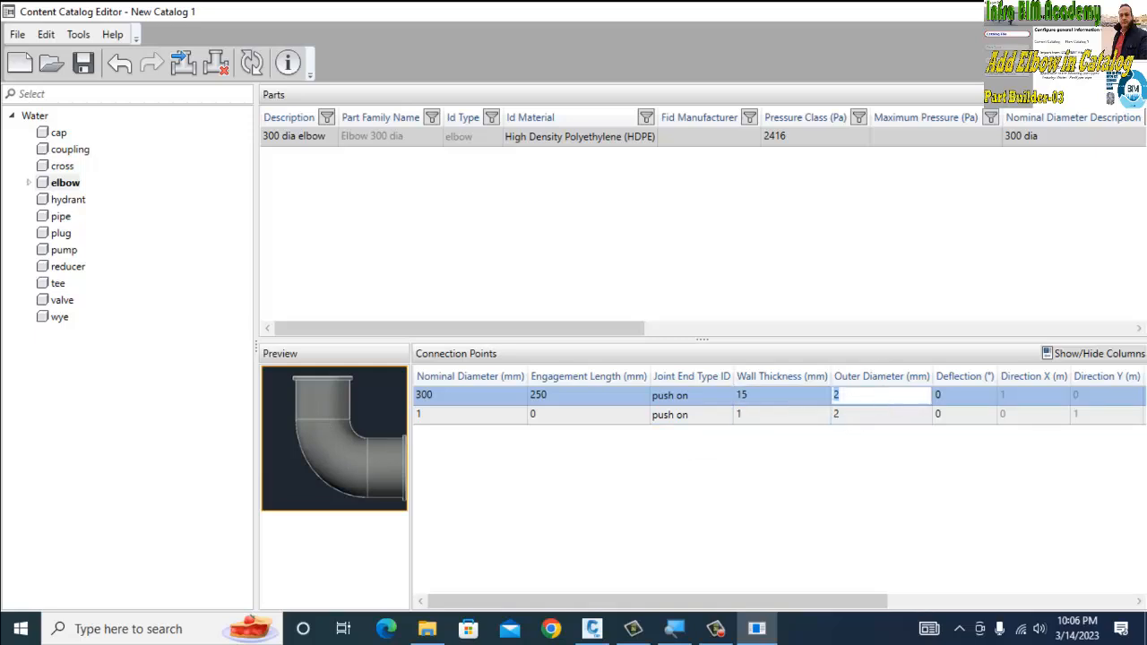
{"action": "type", "text": "330"}
{"action": "key", "text": "Tab"}
{"action": "type", "text": "5"}
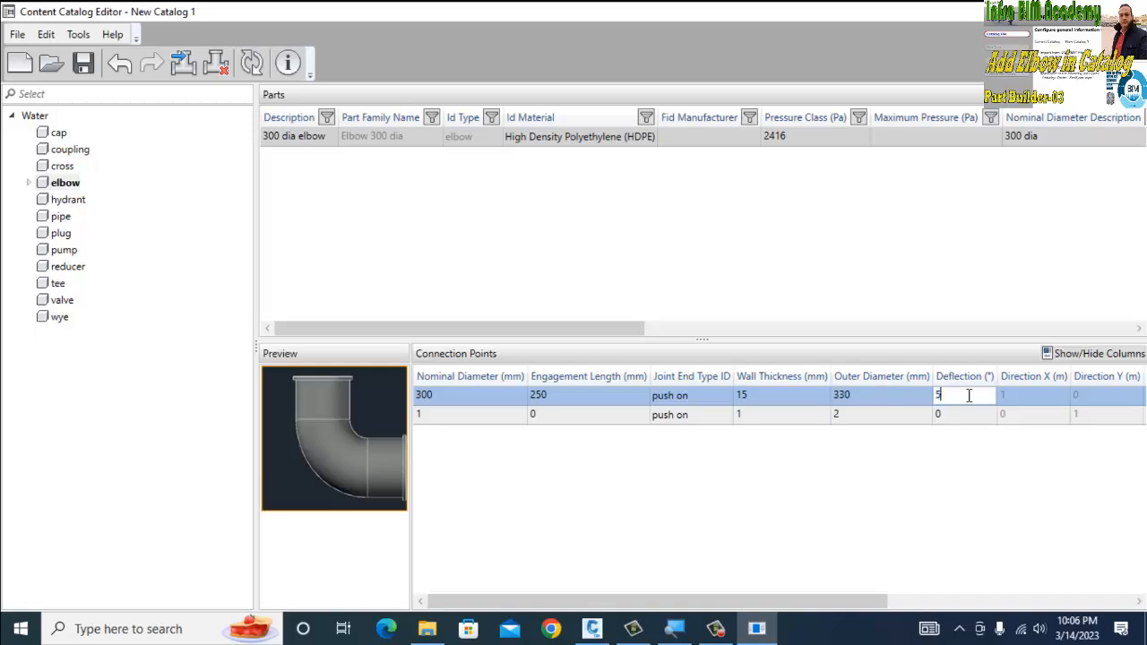
Set the elbow's second connection point to a nominal diameter of 300 mm and an engagement length of 250 mm.
{"action": "left_click", "coordinate": [461, 416]}
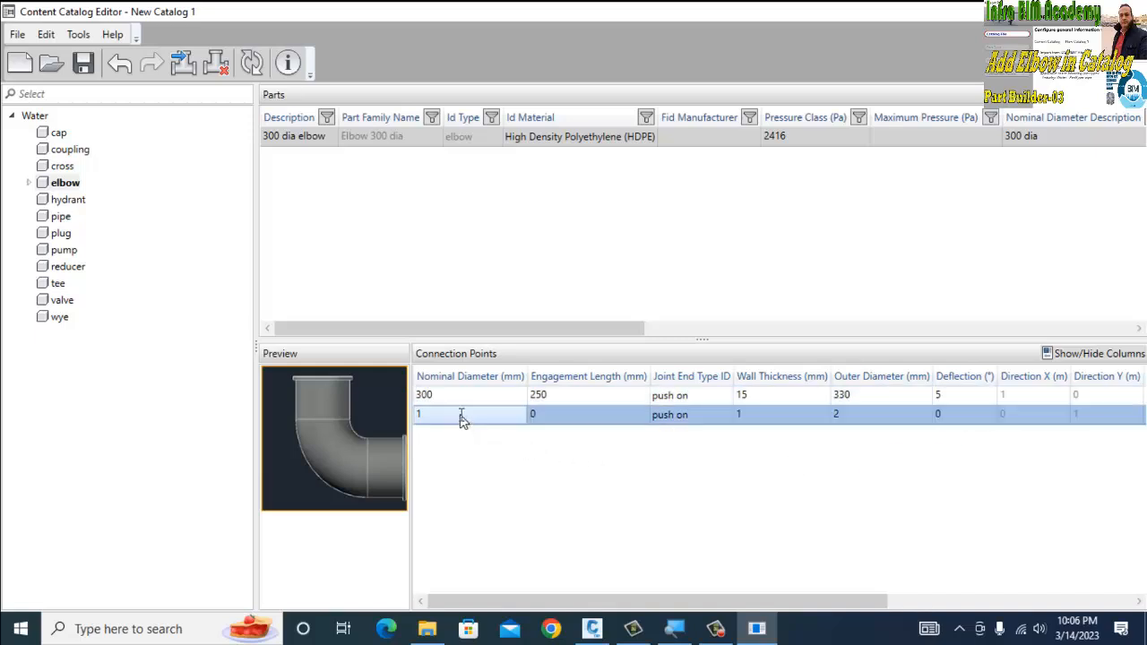
{"action": "left_click", "coordinate": [462, 416]}
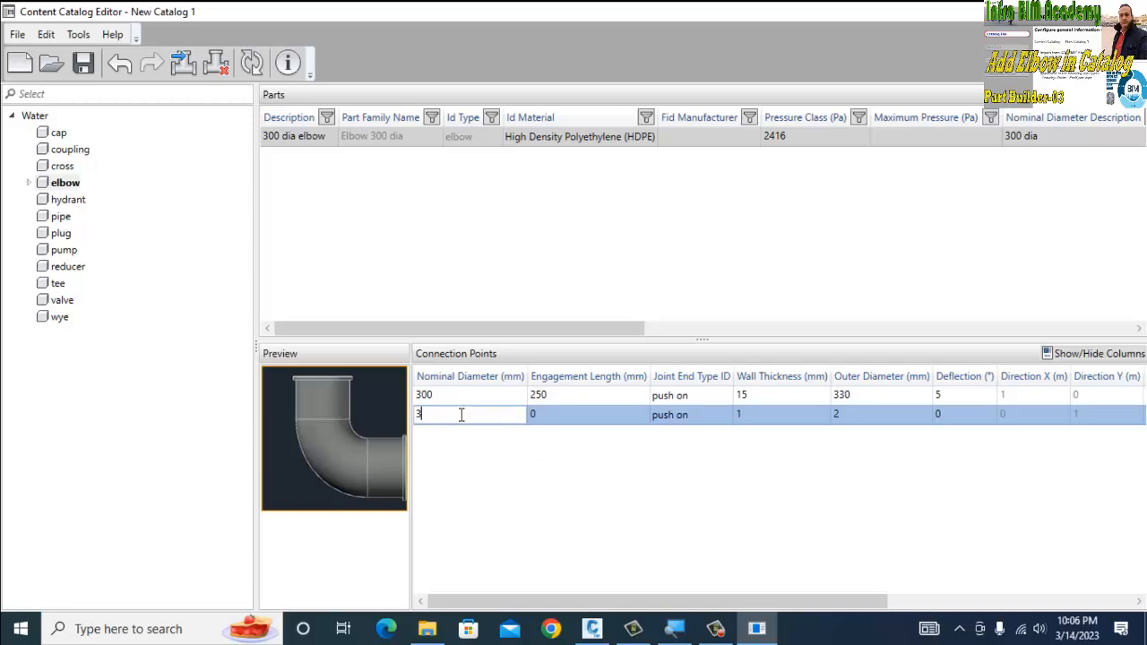
{"action": "key", "text": "Tab"}
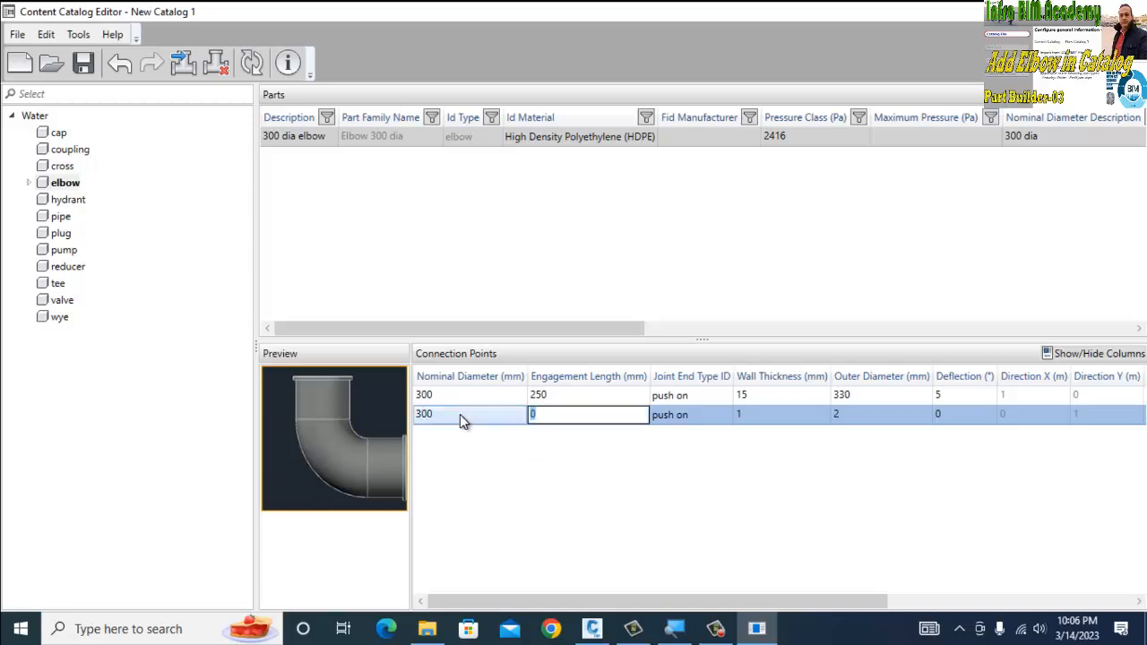
{"action": "type", "text": "250"}
{"action": "key", "text": "Tab"}
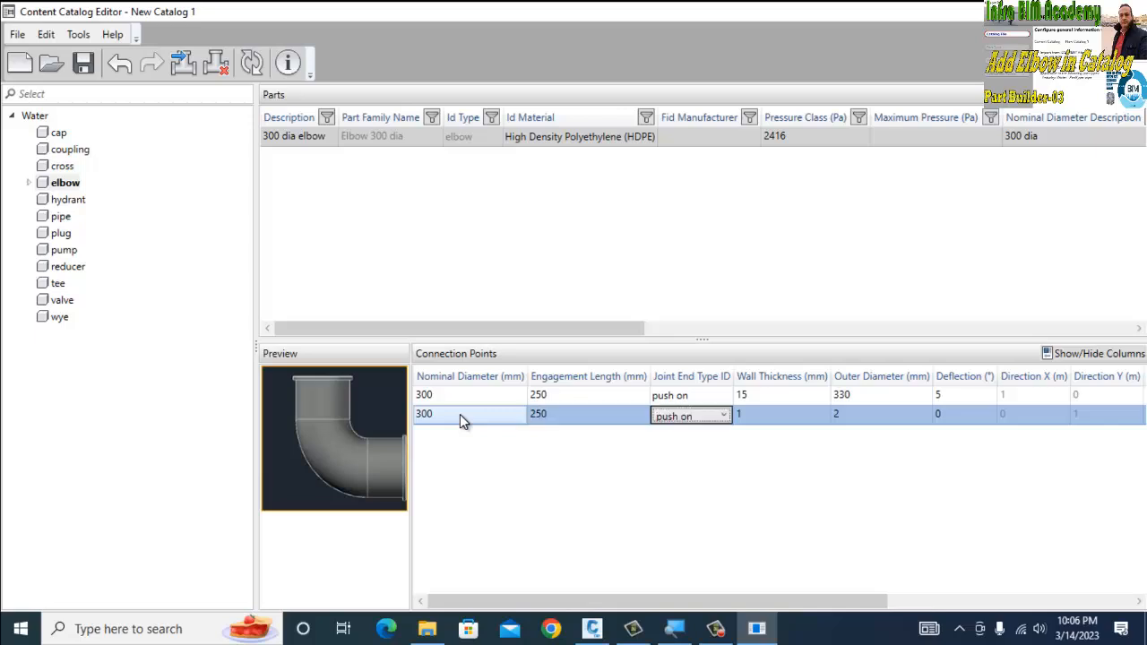
Set the second connection point's wall thickness to 15 mm and its outer diameter to 330 mm.
{"action": "key", "text": "Tab"}
{"action": "type", "text": "15"}
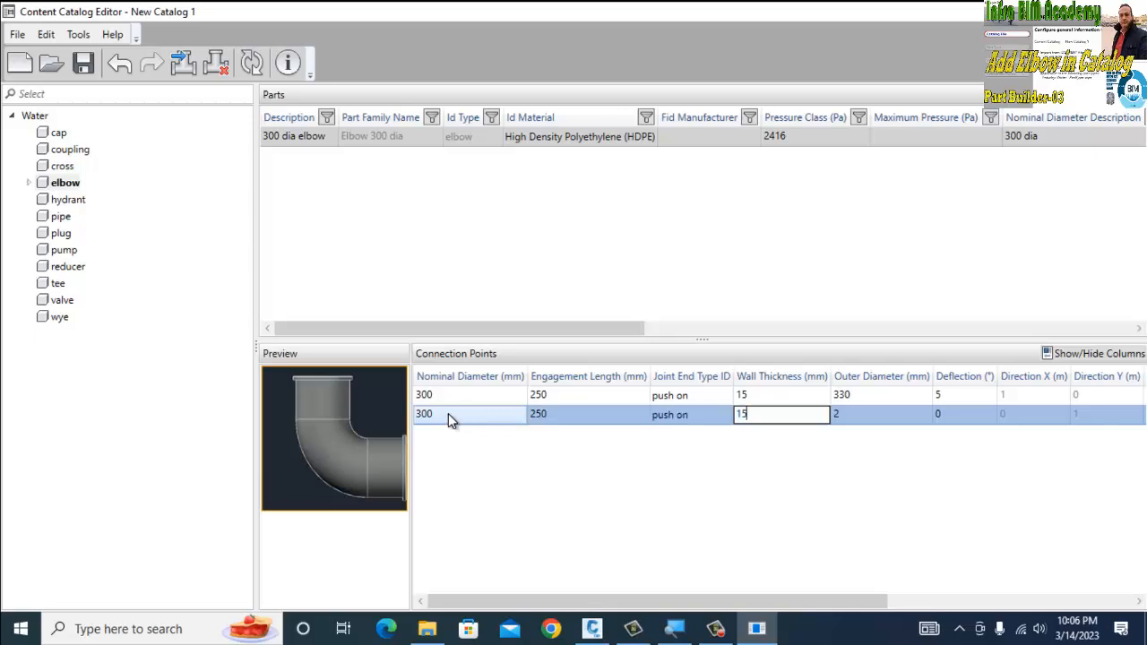
{"action": "key", "text": "Tab"}
{"action": "type", "text": "33"}
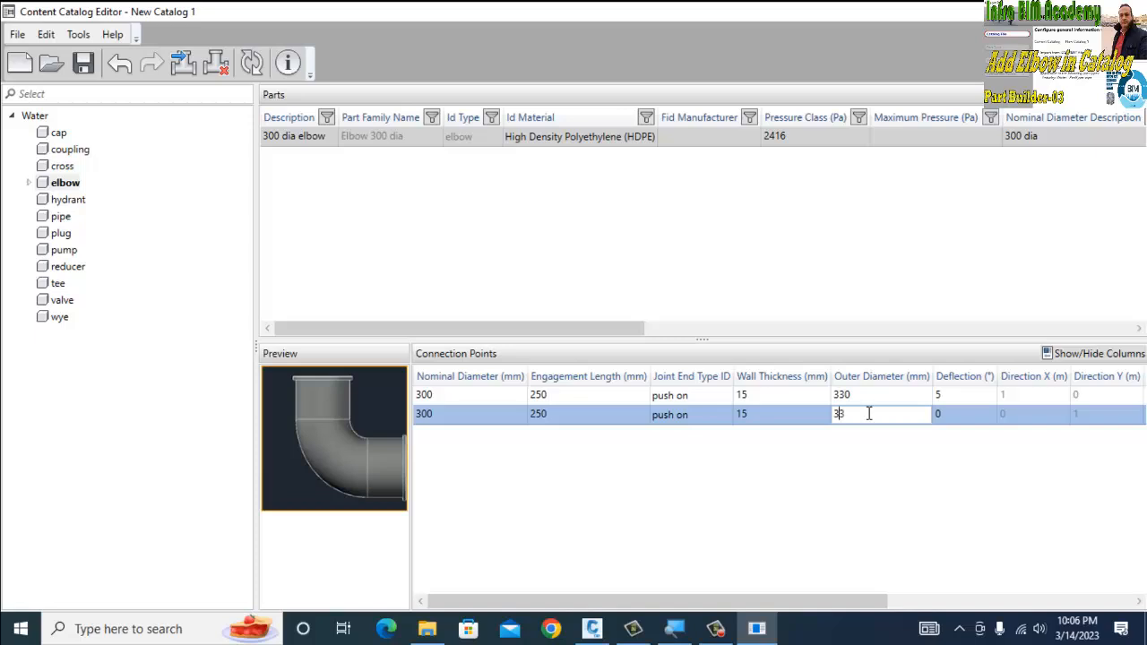
{"action": "type", "text": "0"}
Set the second connection point's deflection to 5° and reselect the 300 dia elbow part.
{"action": "key", "text": "Tab"}
{"action": "key", "text": "Tab"}
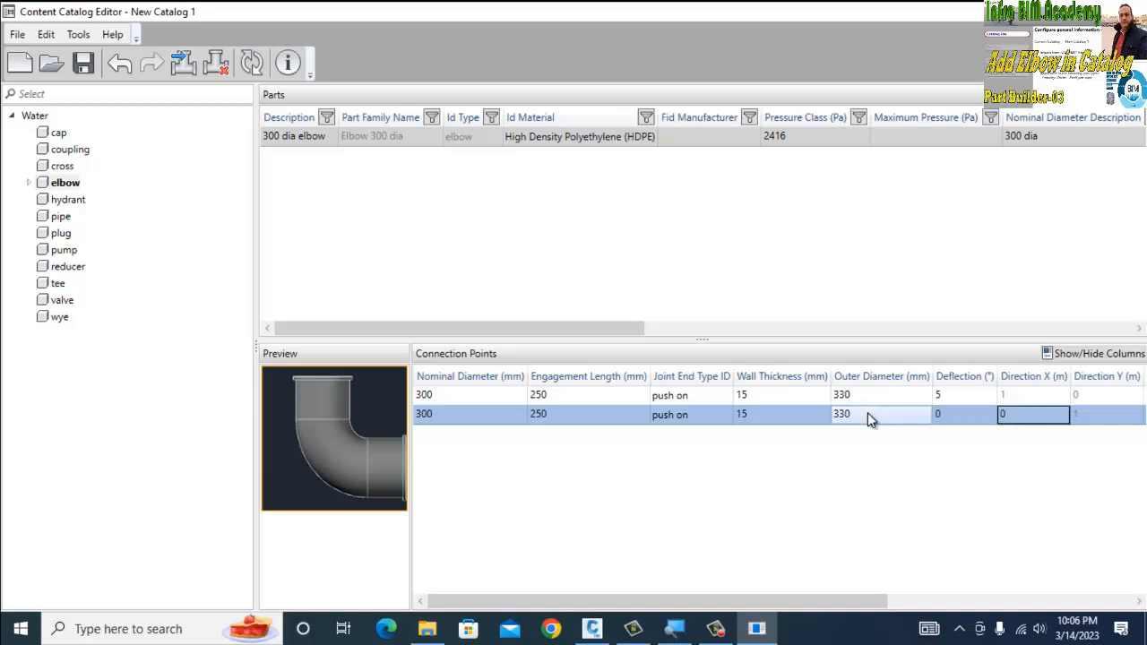
{"action": "left_click", "coordinate": [967, 415]}
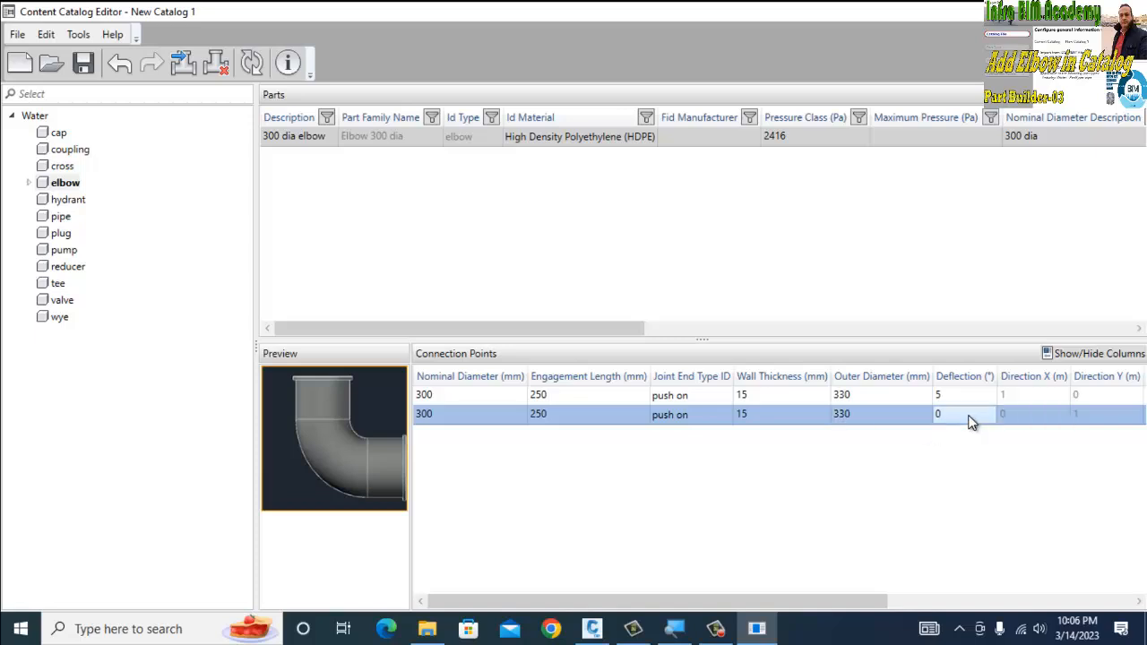
{"action": "type", "text": "5"}
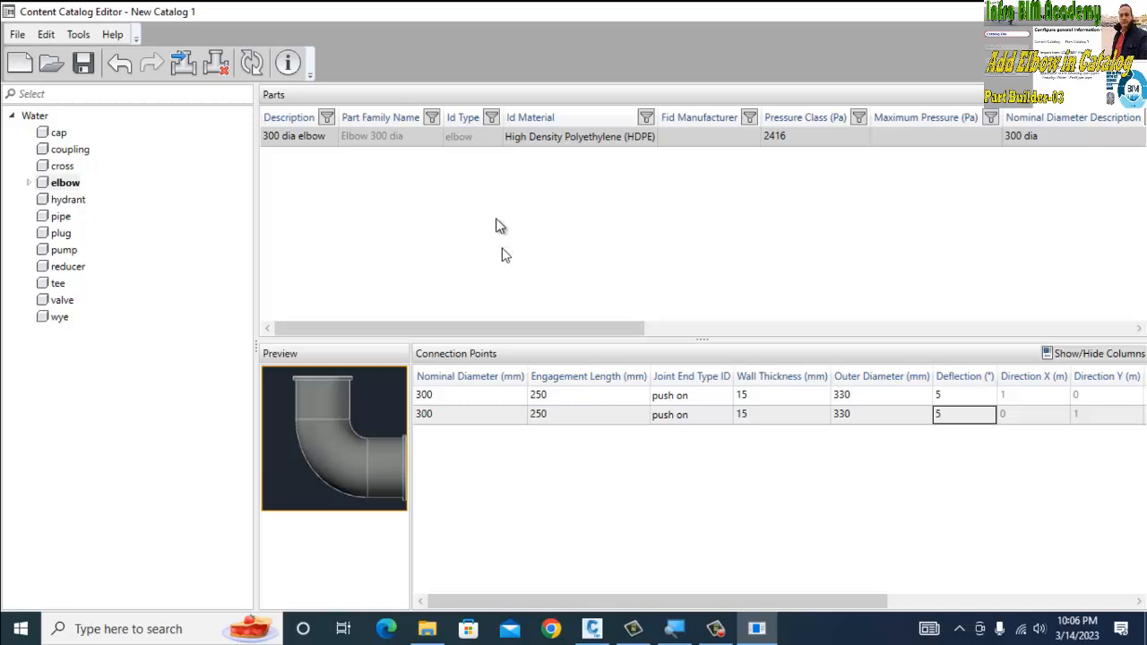
{"action": "left_click", "coordinate": [388, 202]}
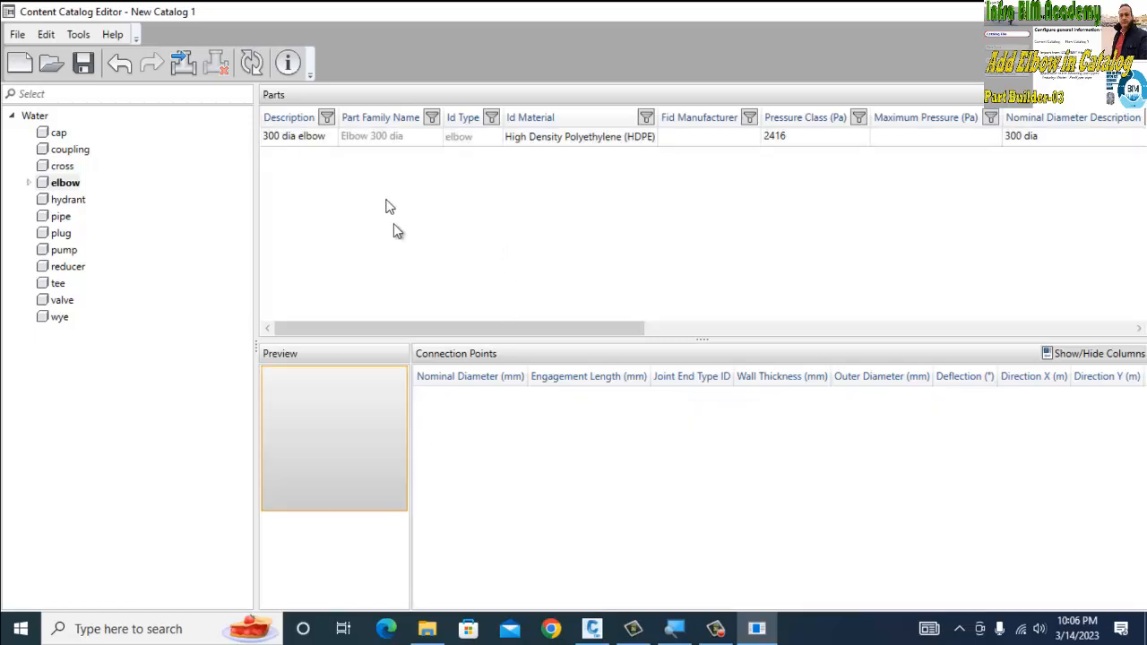
{"action": "left_click", "coordinate": [289, 138]}
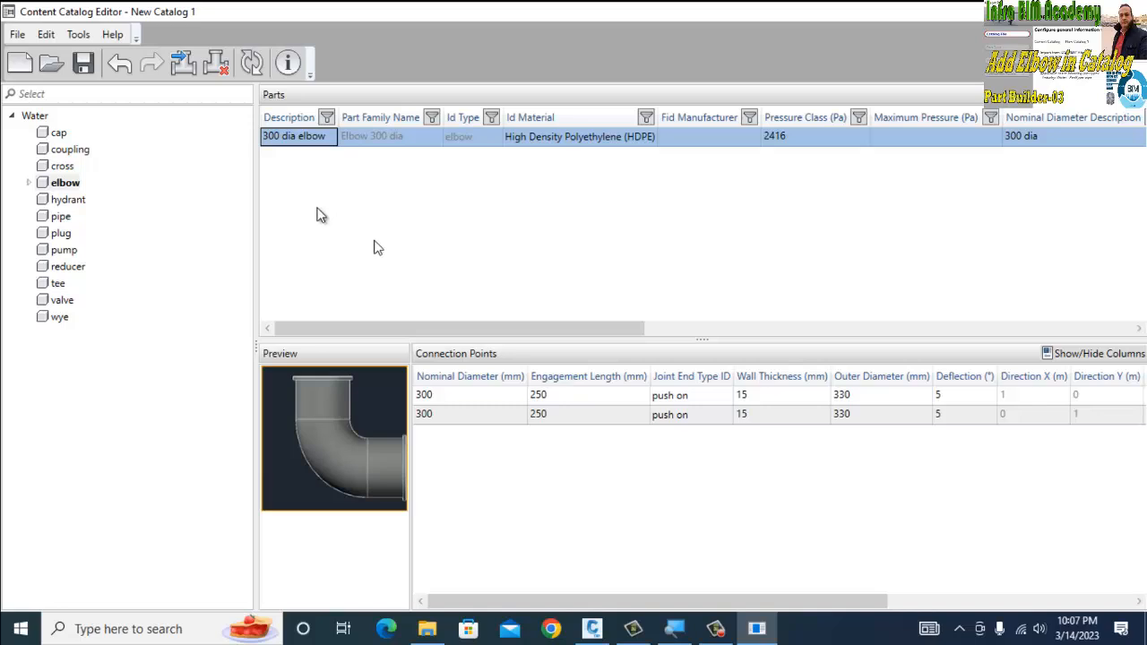
Save the catalog as an .sqlite file in the author's catalog folder on the Desktop, named with the author's full name plus "Catalog".
{"action": "left_click", "coordinate": [82, 63]}
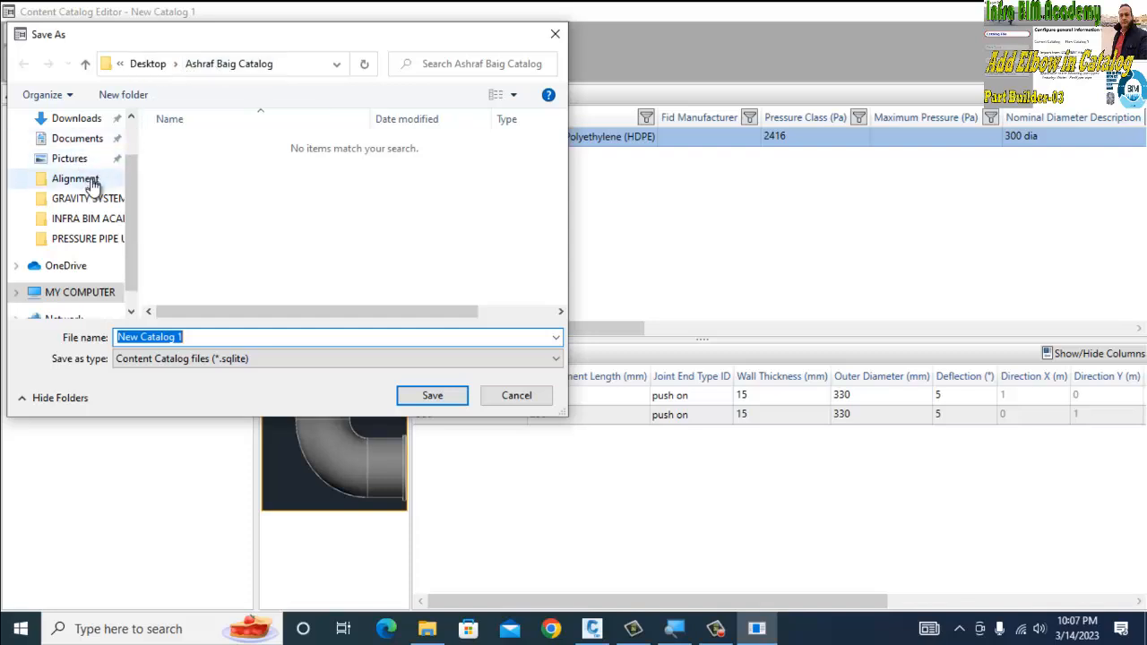
{"action": "scroll", "coordinate": [137, 178], "scroll_direction": "up", "scroll_amount": 1}
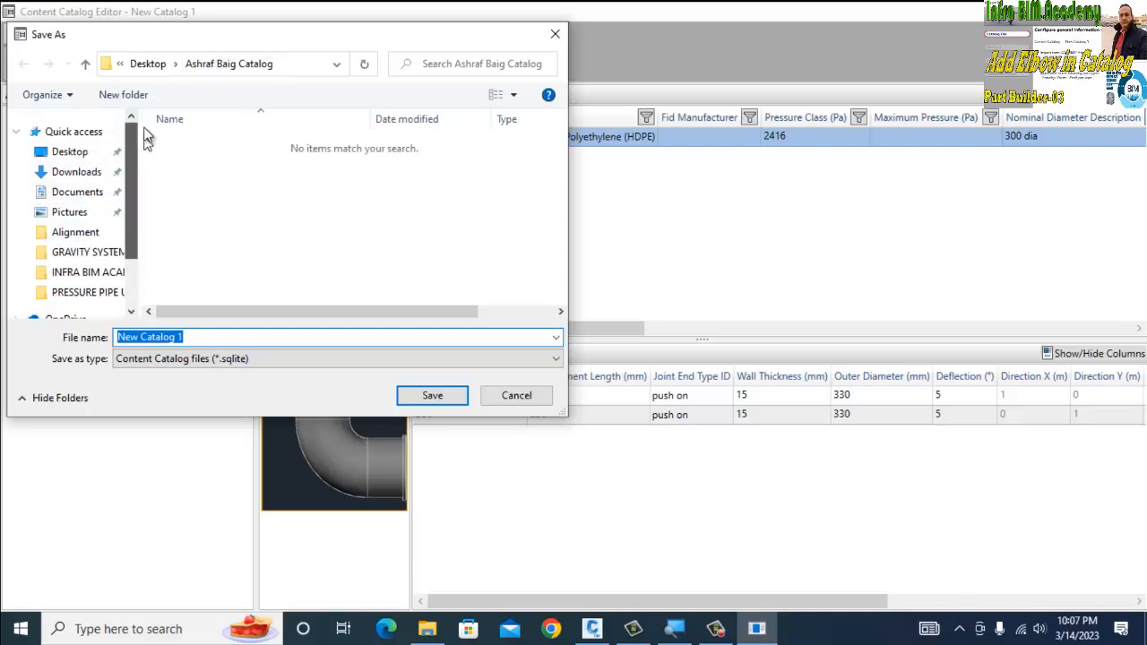
{"action": "left_click", "coordinate": [77, 154]}
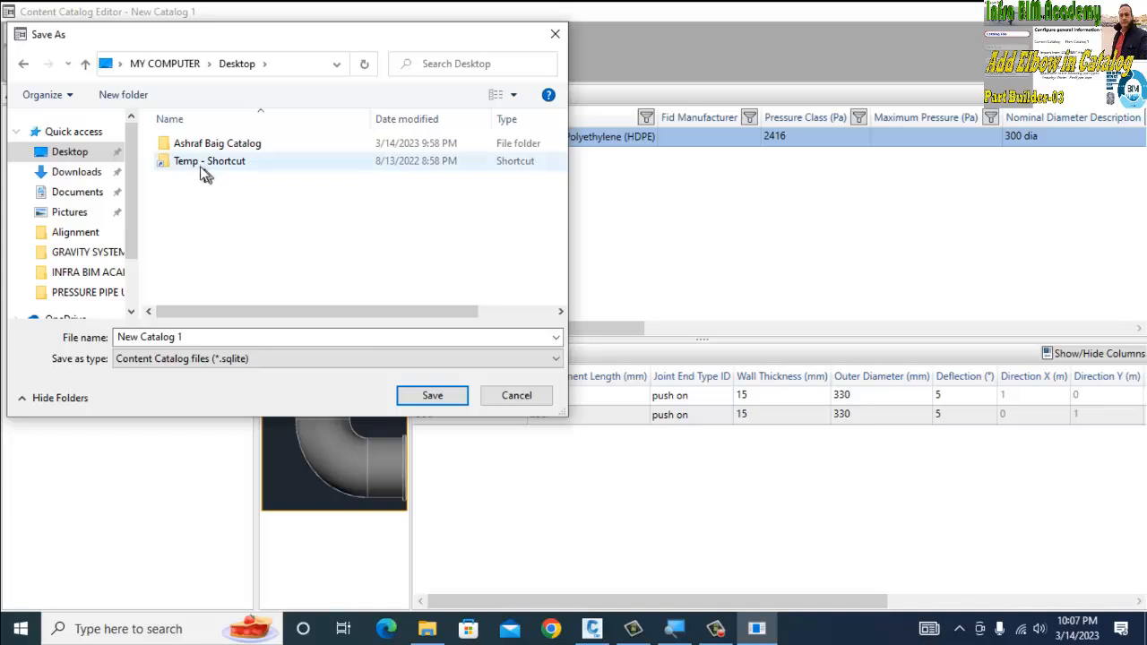
{"action": "double_click", "coordinate": [201, 148]}
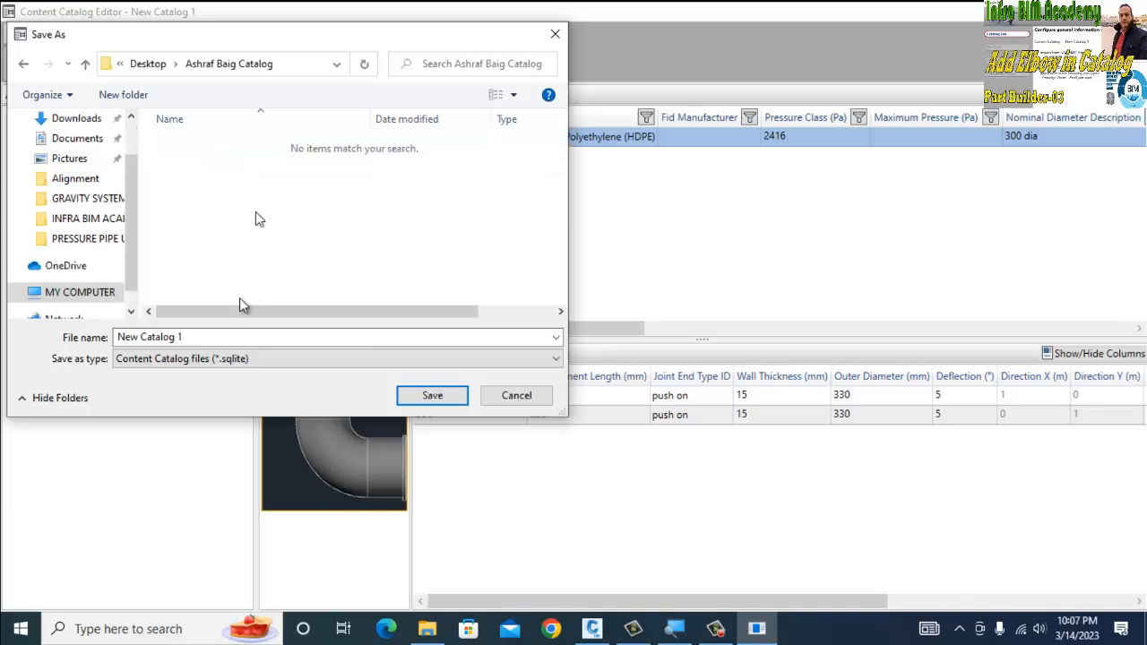
{"action": "left_click", "coordinate": [223, 336]}
{"action": "key", "text": "ctrl+a"}
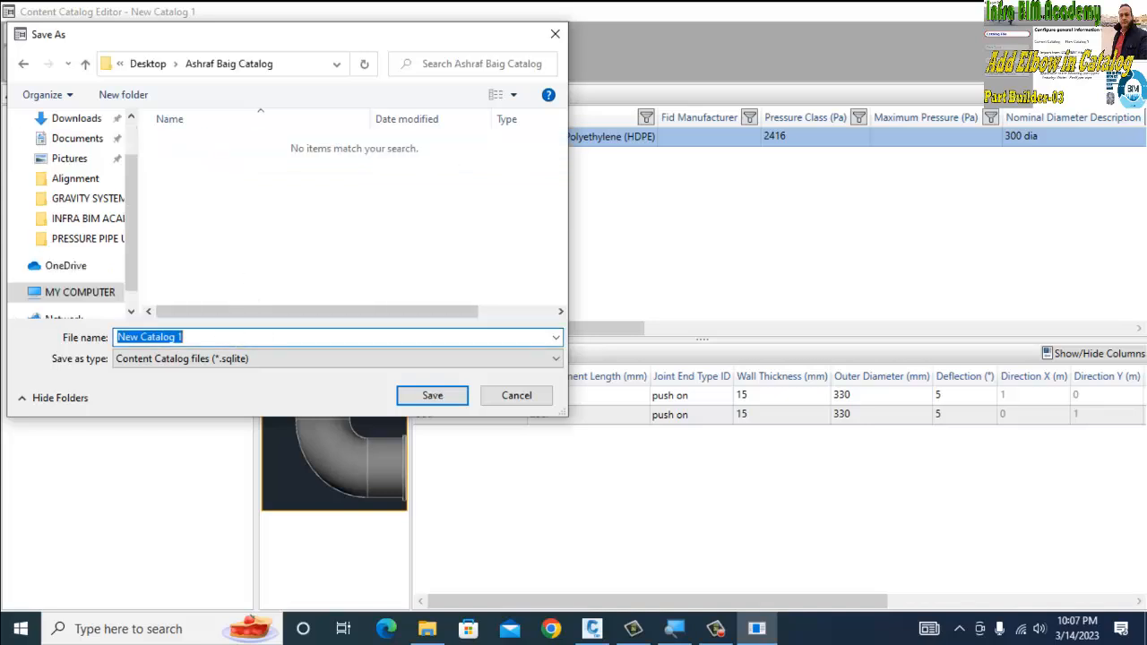
{"action": "type", "text": "Ashraf Bai"}
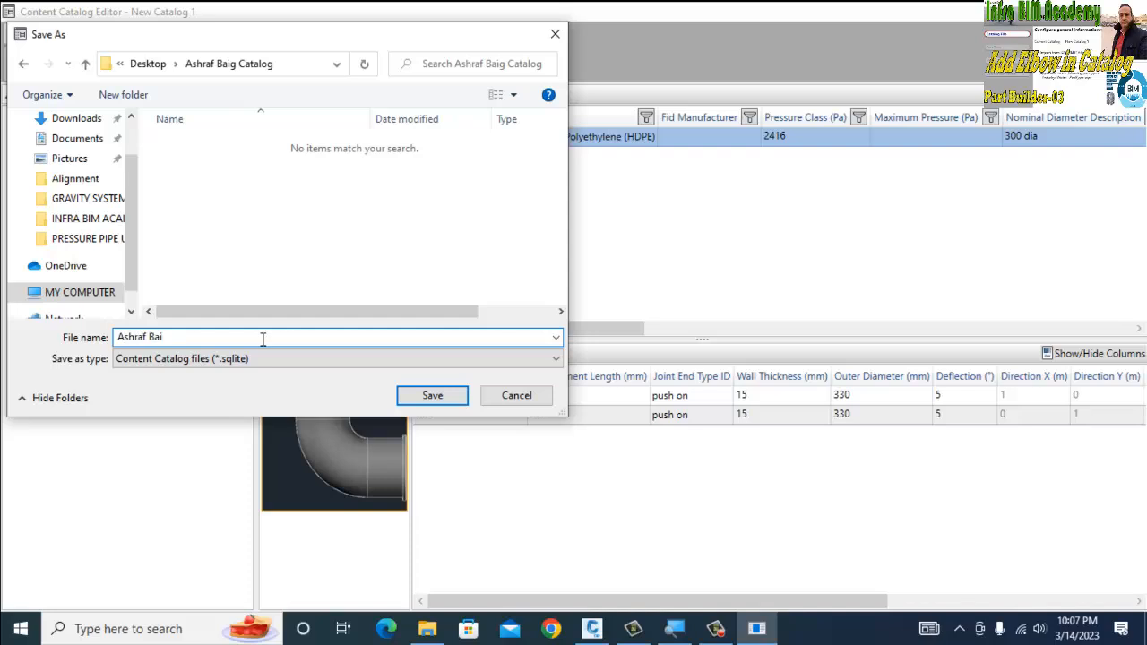
{"action": "type", "text": "g Catalog"}
{"action": "left_click", "coordinate": [421, 396]}
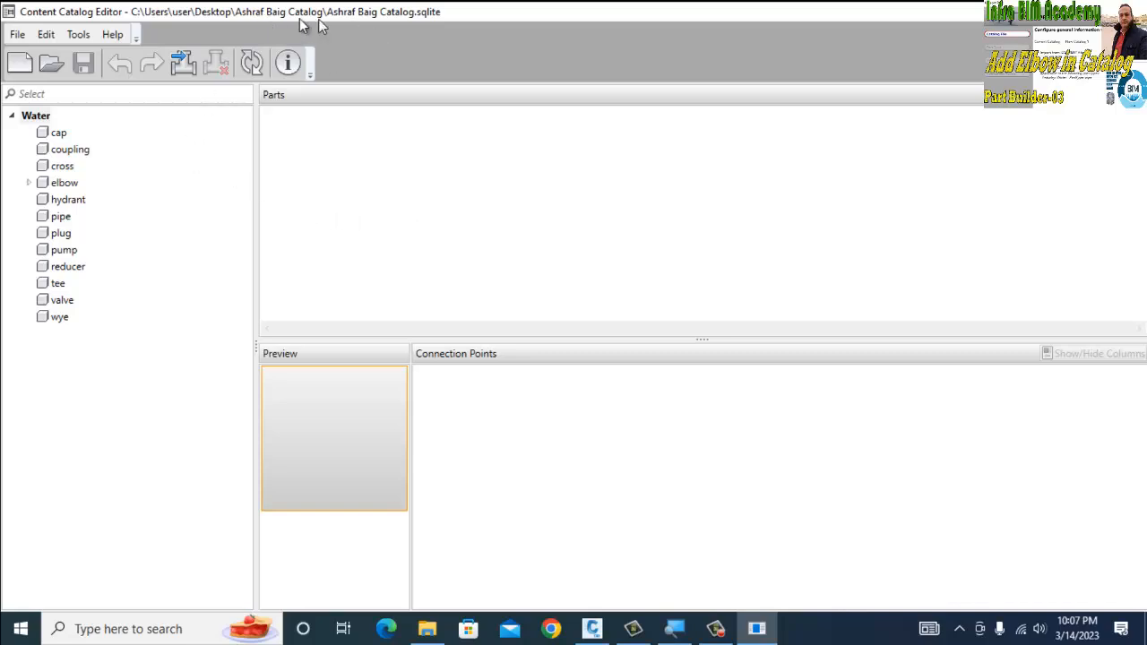
Reopen the saved .sqlite content catalog from the author's catalog folder on the Desktop.
{"action": "left_click", "coordinate": [48, 68]}
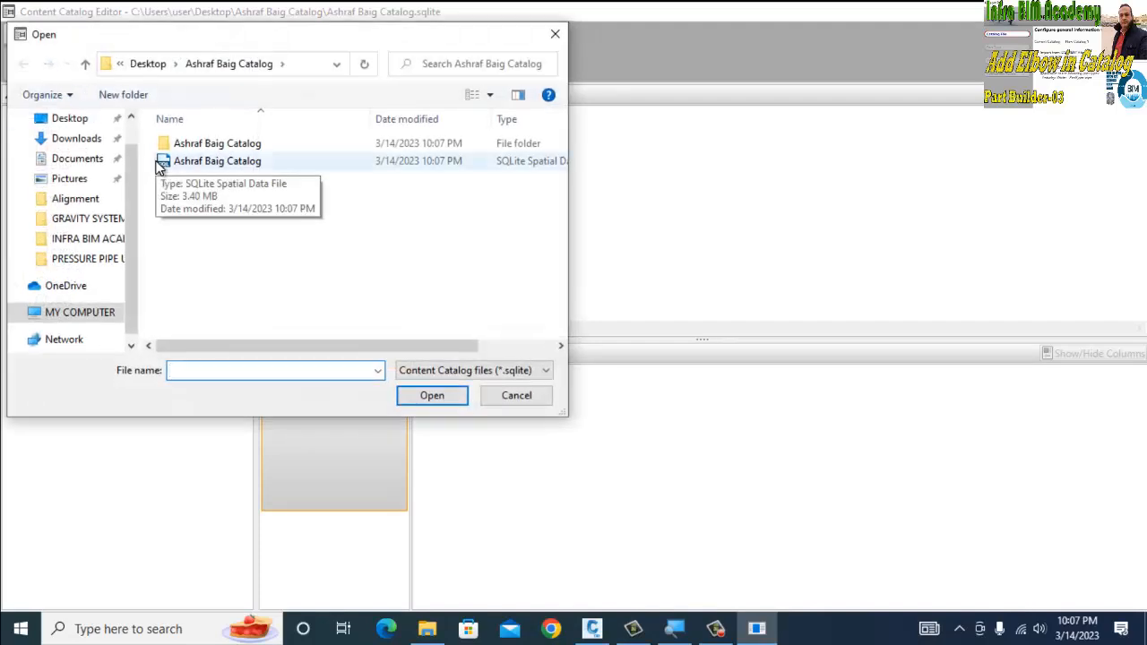
{"action": "left_click", "coordinate": [159, 168]}
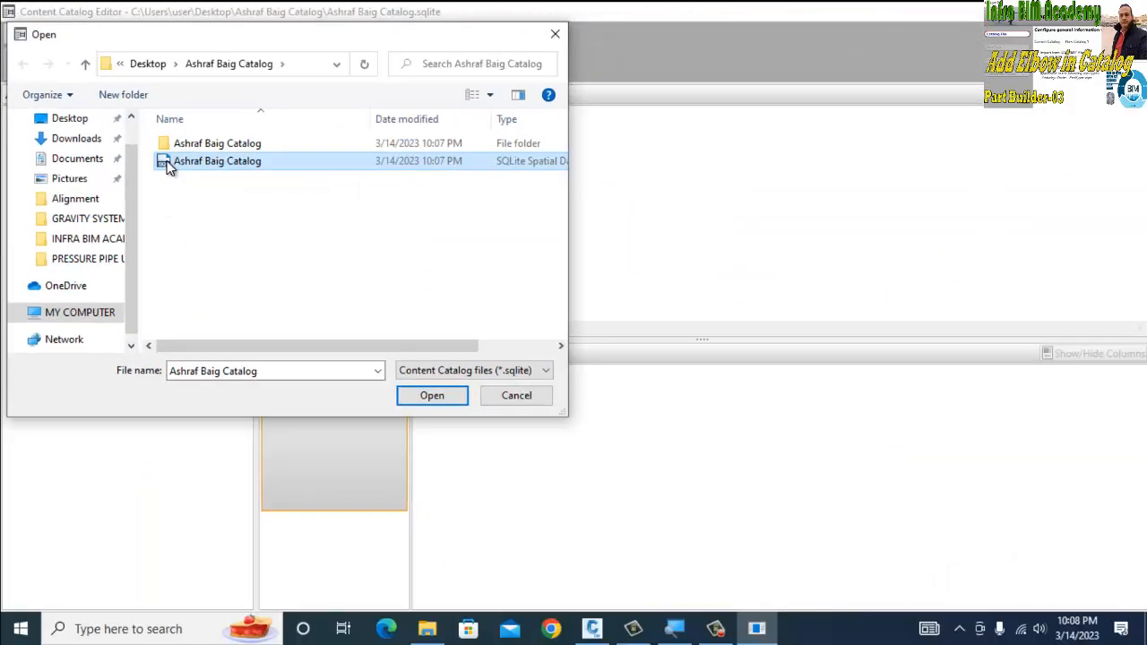
{"action": "double_click", "coordinate": [169, 166]}
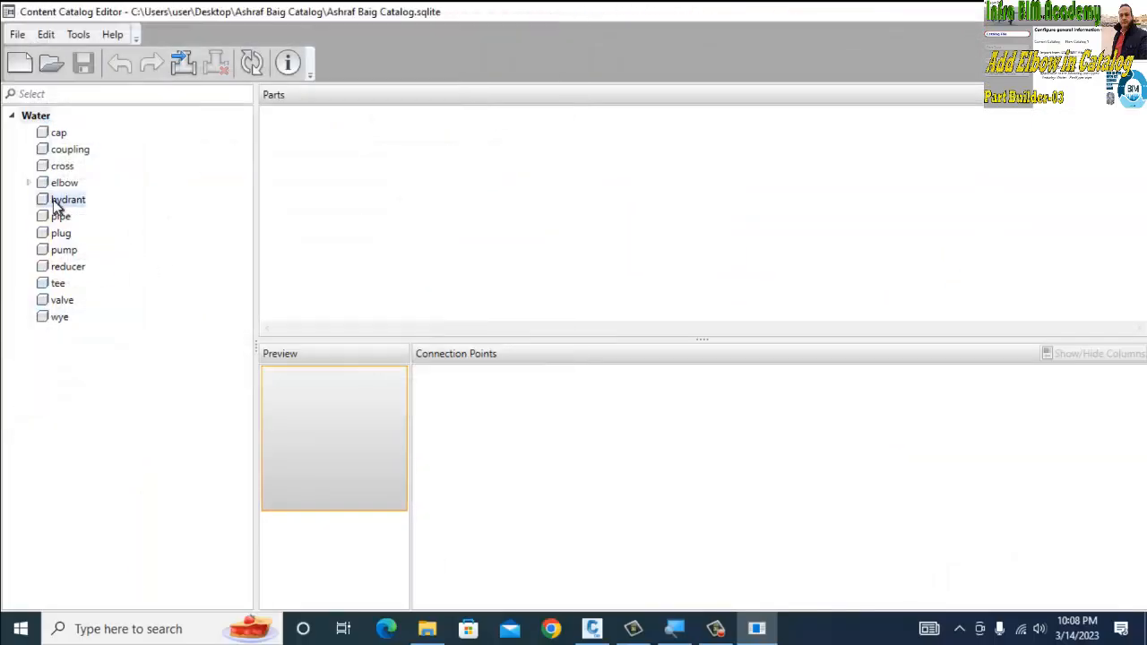
Examine the preview and connection points of the 300 dia elbow part in the Elbow 300 dia family.
{"action": "left_click", "coordinate": [29, 184]}
{"action": "left_click", "coordinate": [97, 199]}
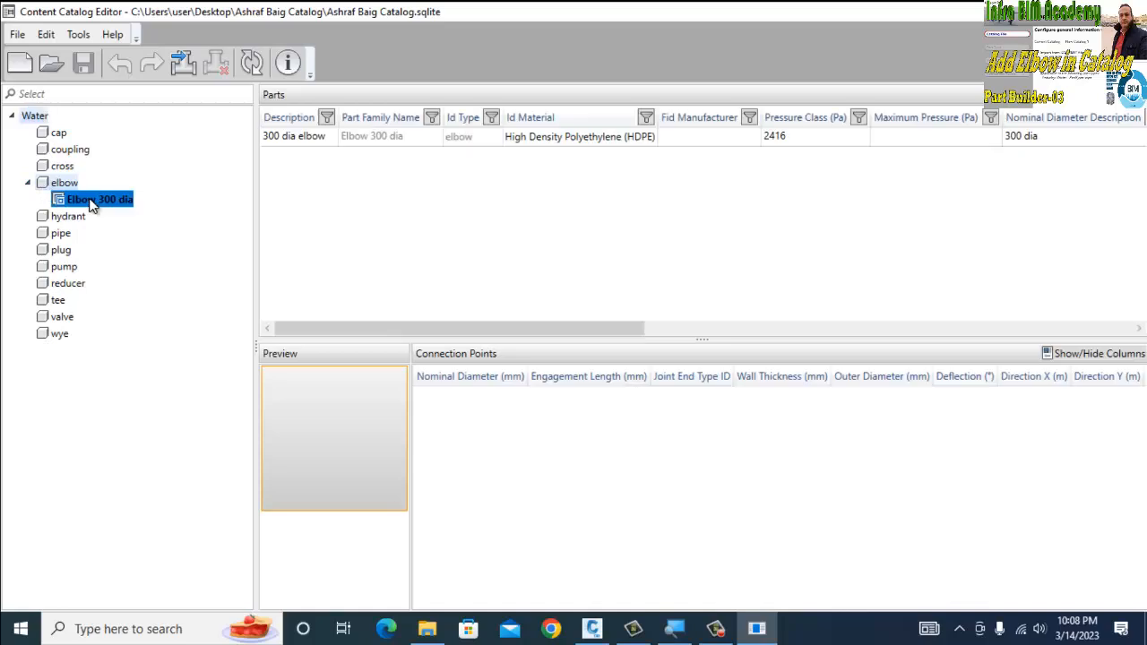
{"action": "left_click", "coordinate": [318, 137]}
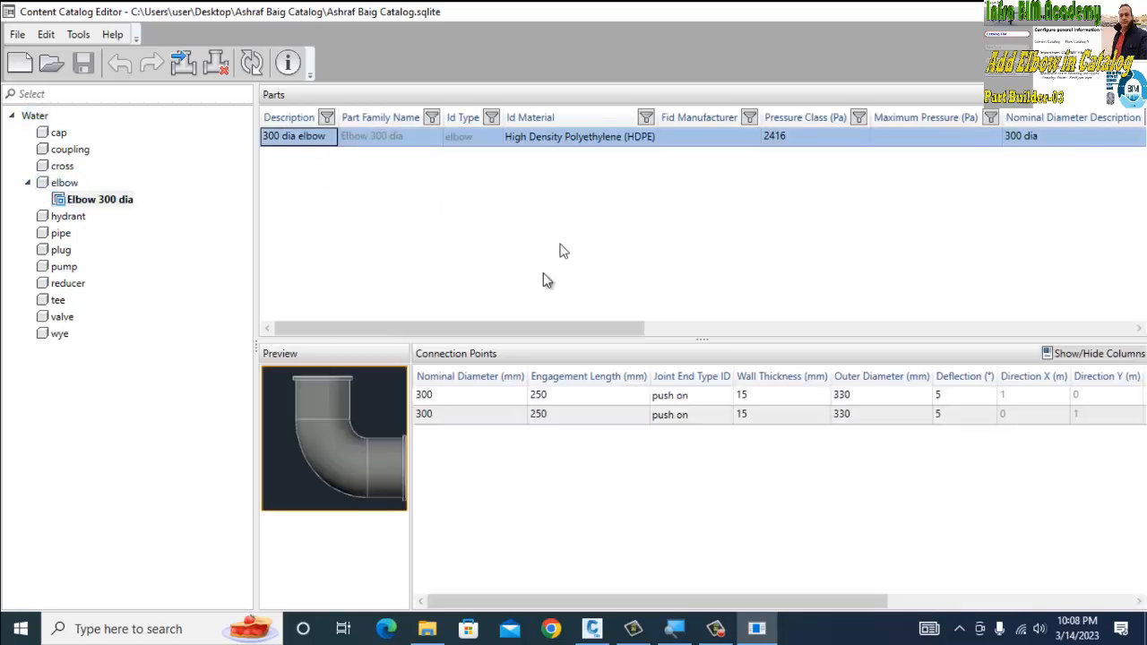